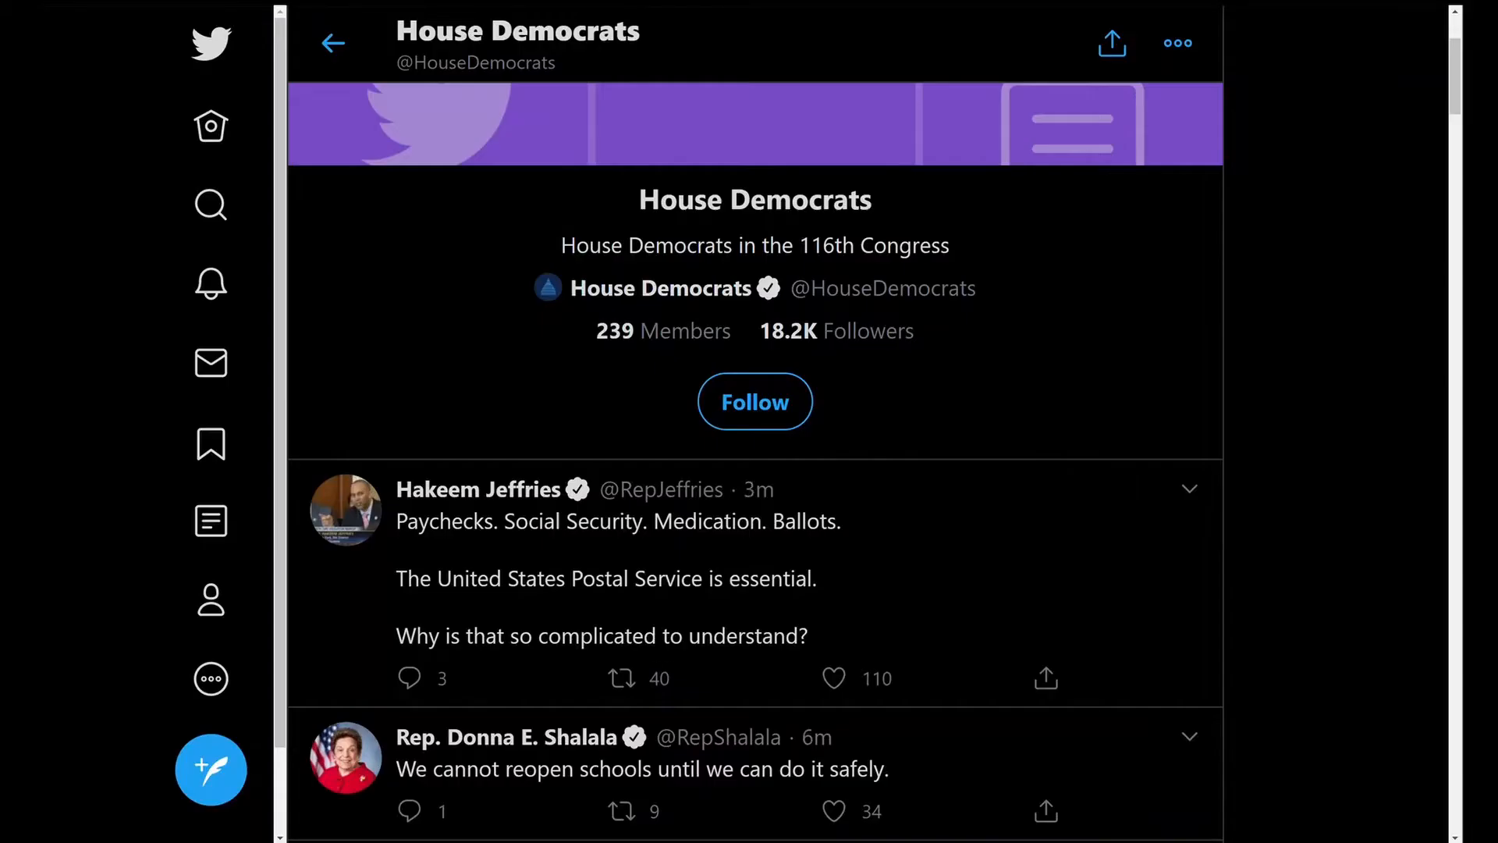
Return to the House Democrats profile and view the Lists belonging to that account.
scroll(519, 353, "up", 1)
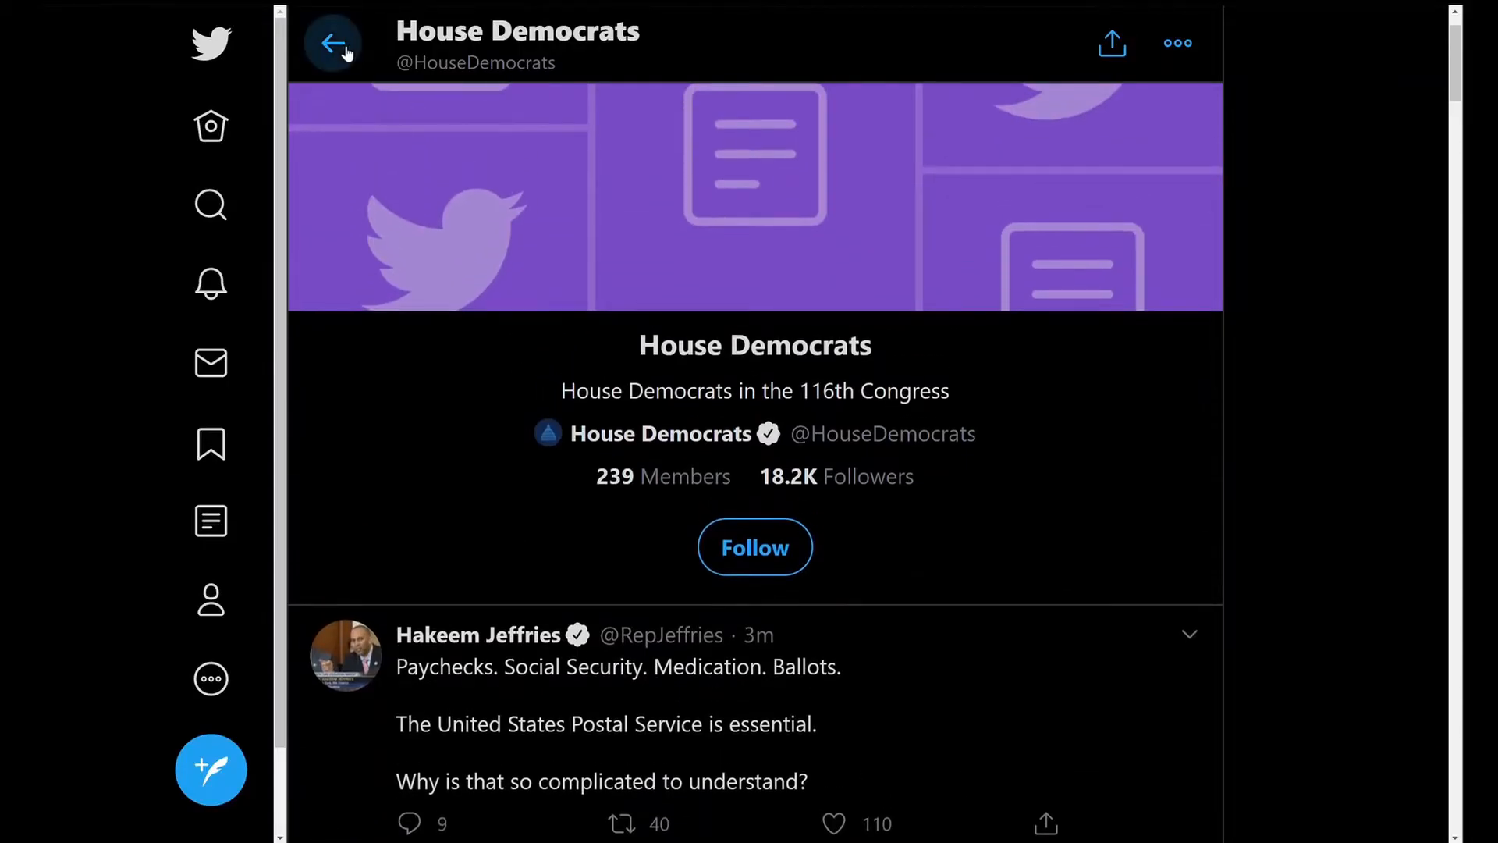
left_click(335, 45)
left_click(338, 48)
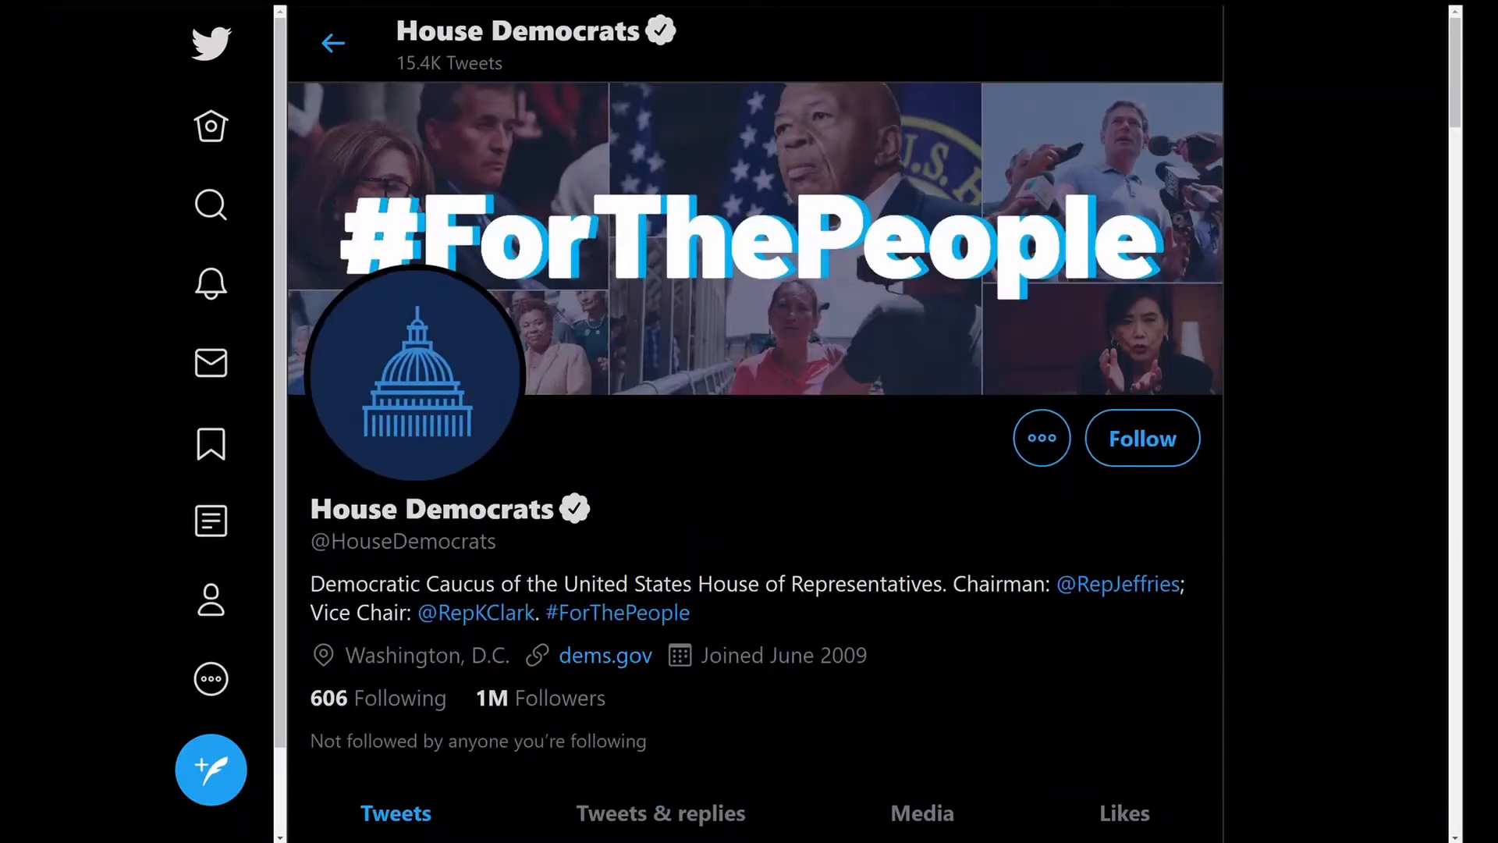
left_click(1043, 437)
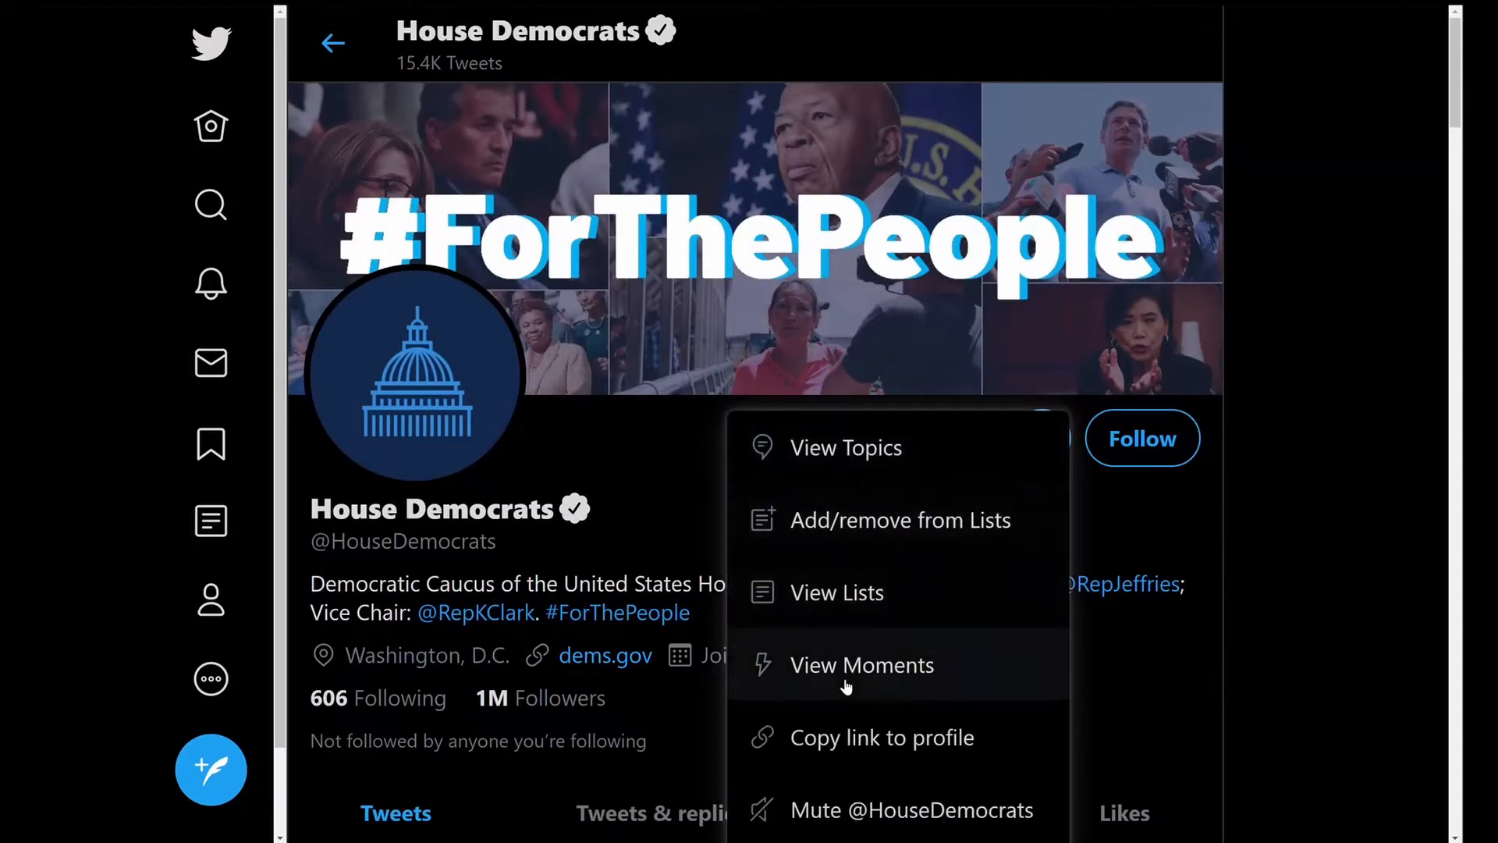
left_click(923, 603)
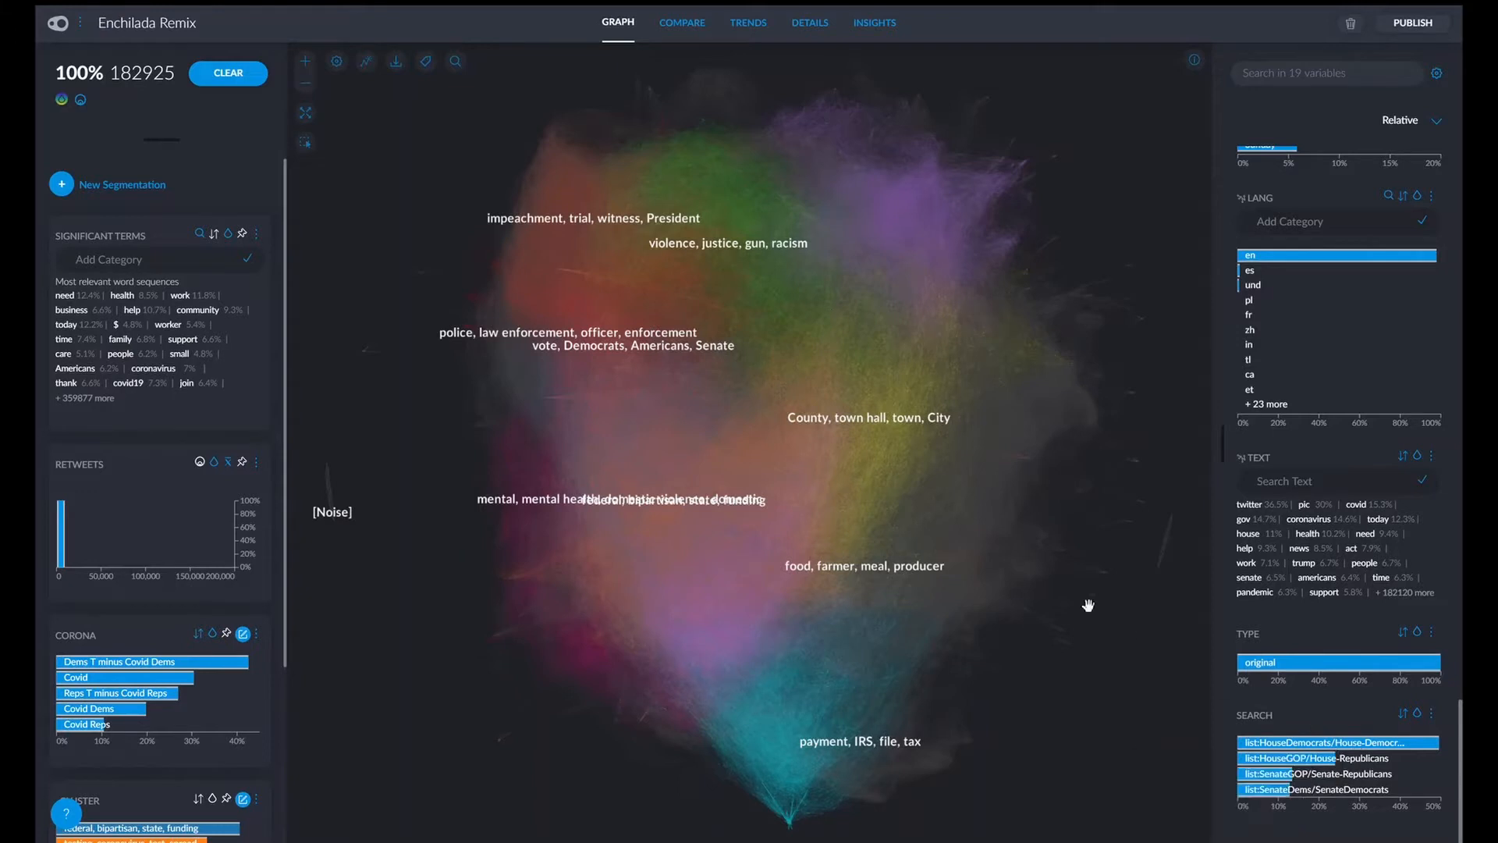
In the Enchilada Remix project, filter the tweets to the House Democrats and Senate Democrats search lists.
mouse_move(1309, 747)
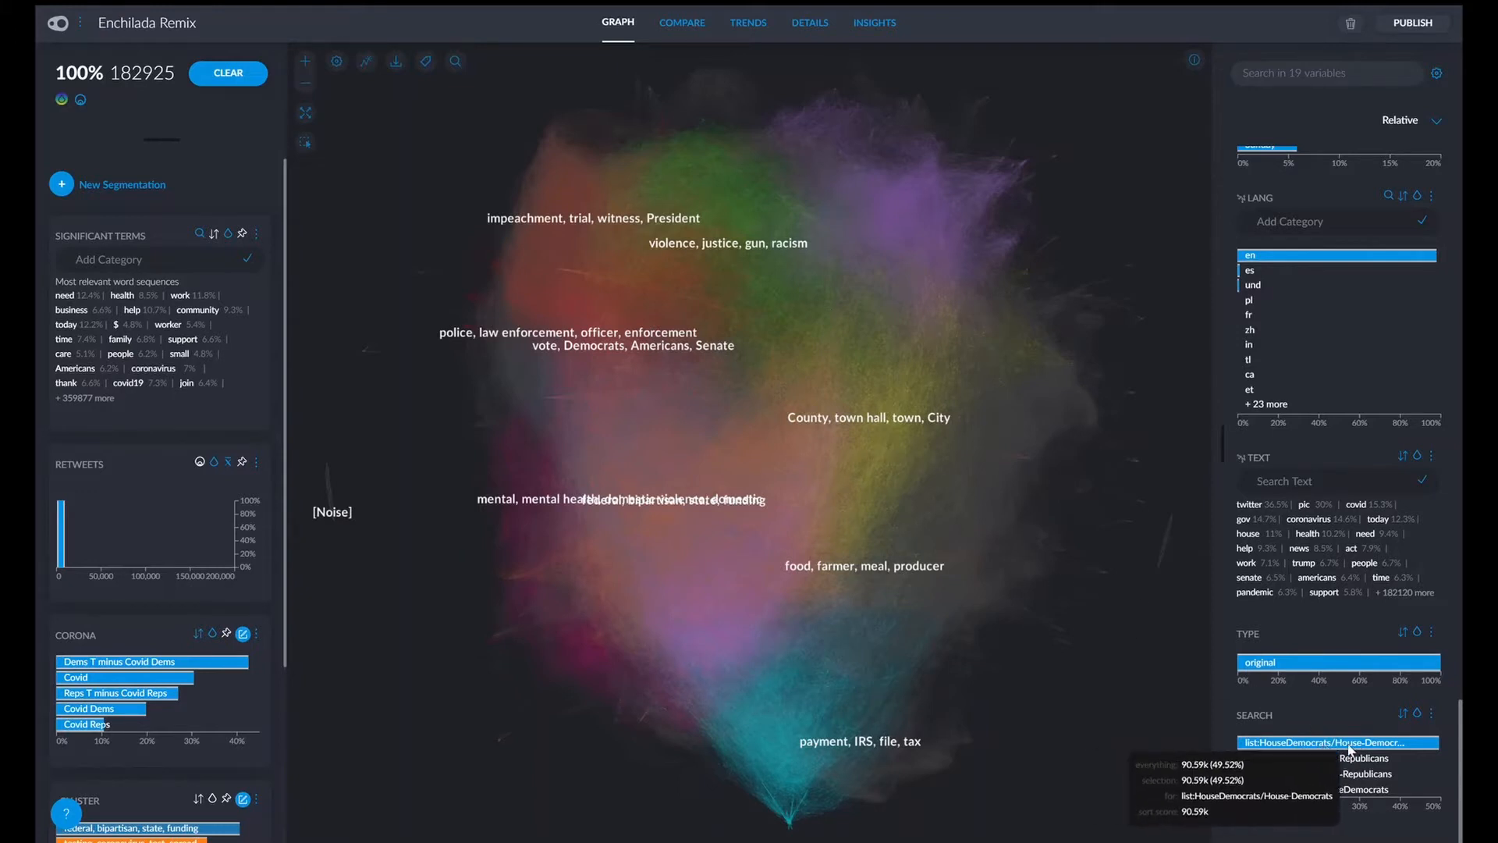
left_click(1350, 745)
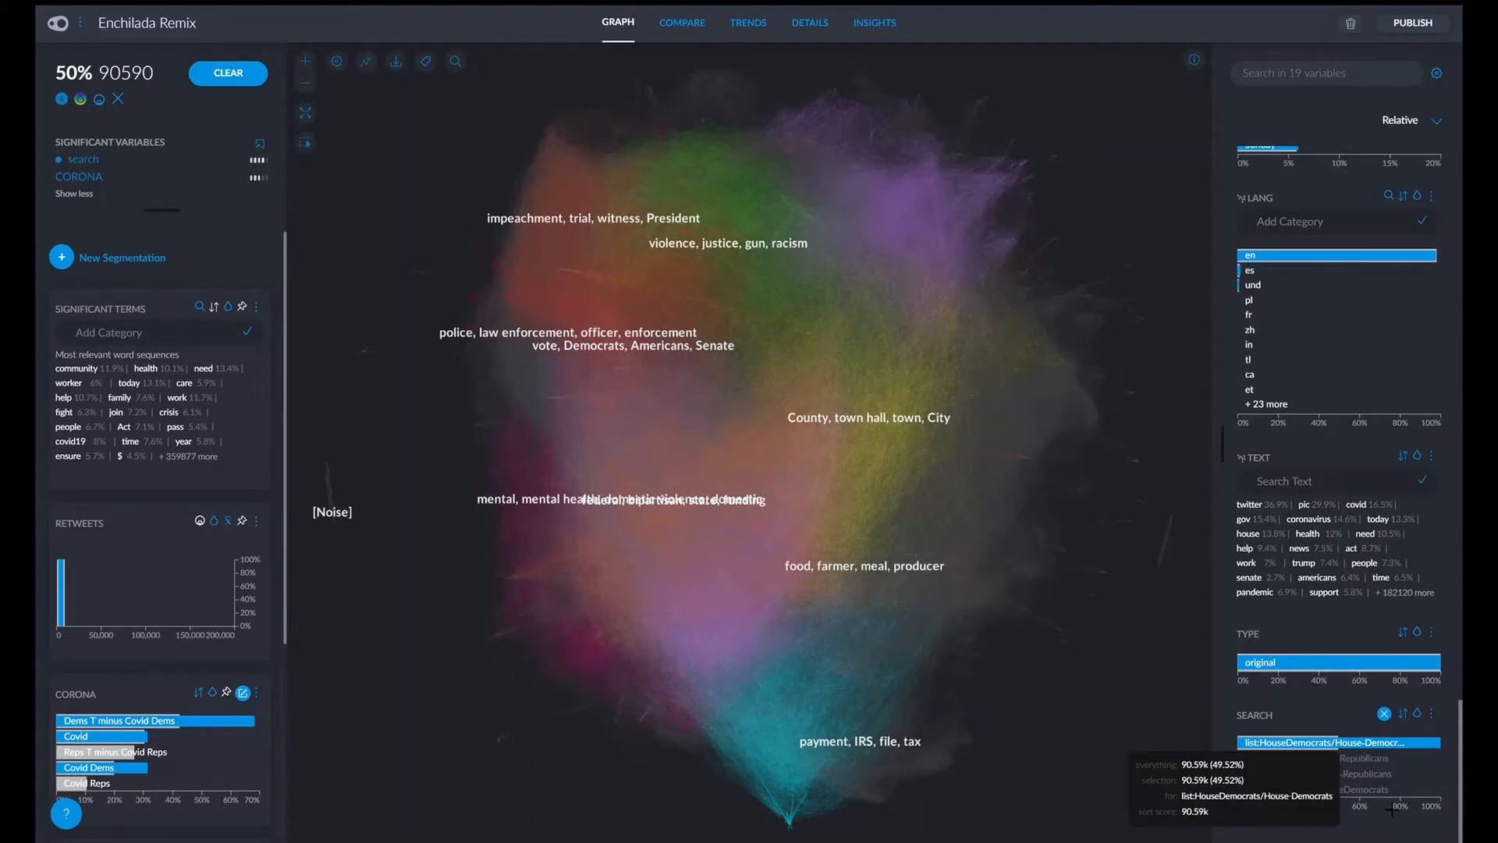
left_click(1368, 789)
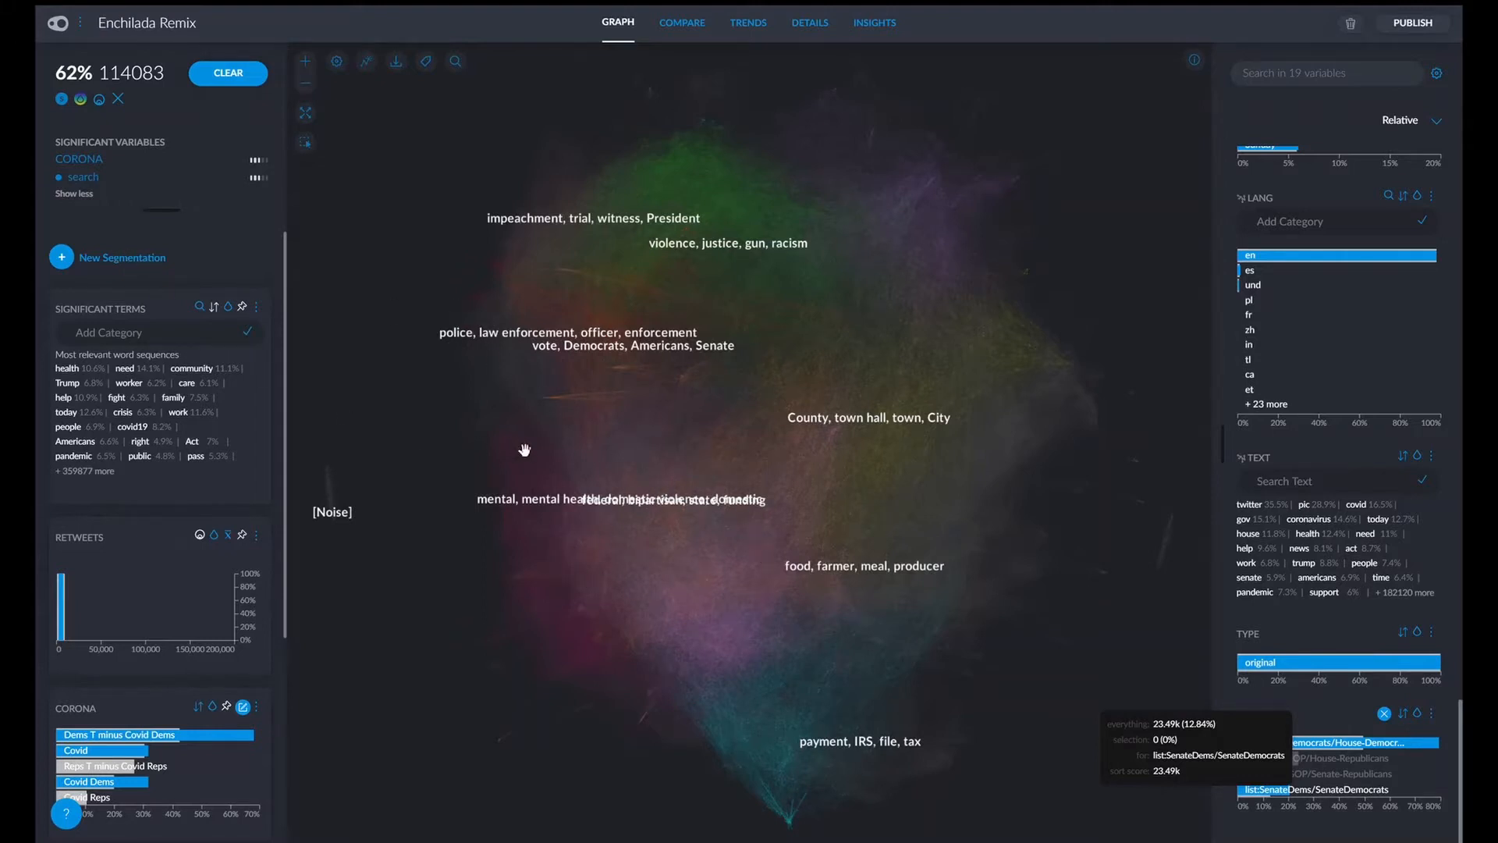
Create a new manual segmentation named Parties.
left_click(82, 262)
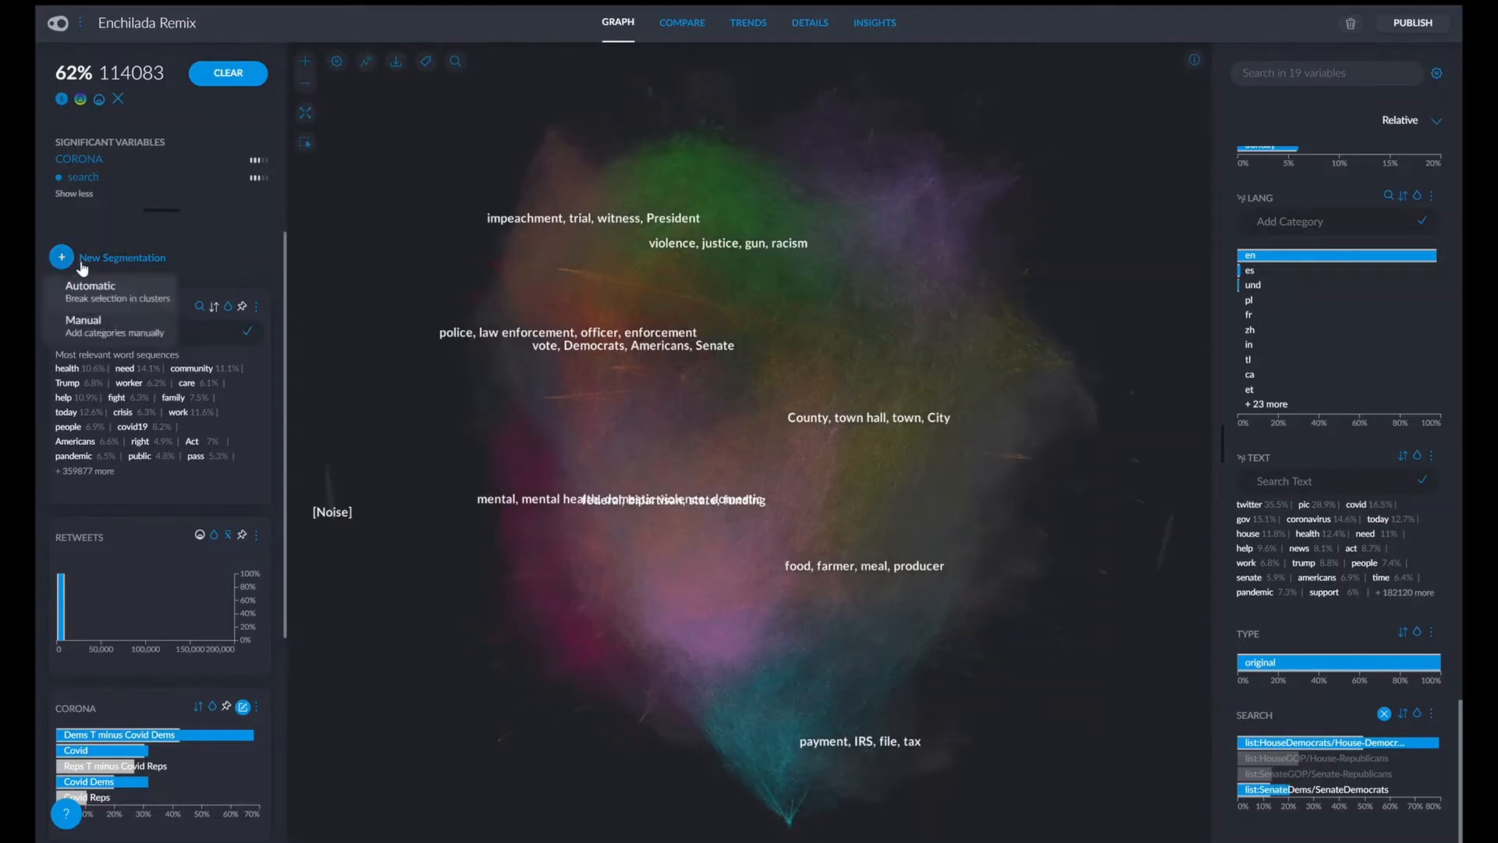
left_click(116, 336)
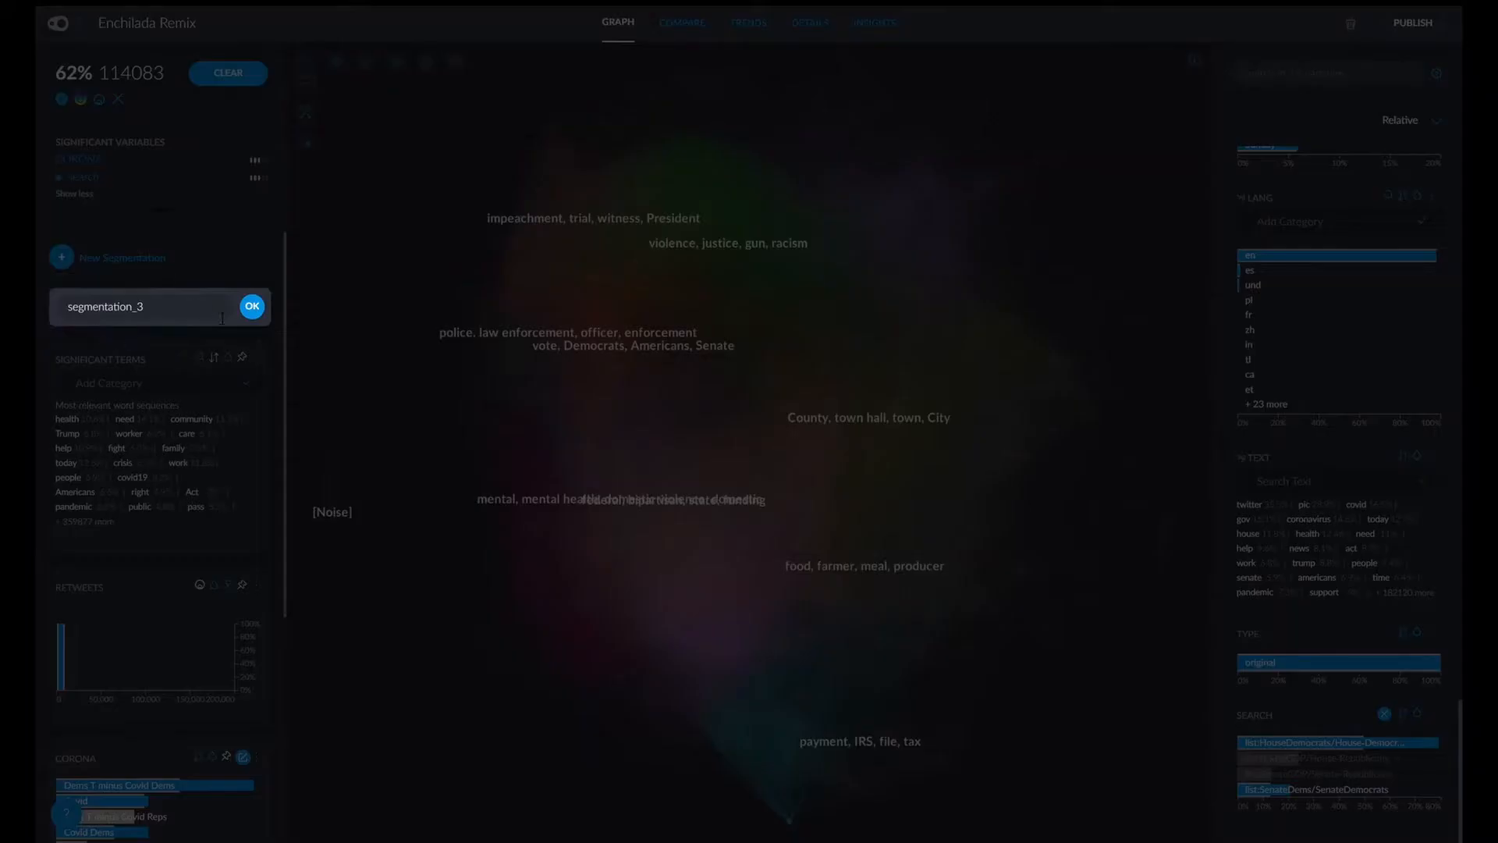
key("ctrl+a")
type("Par")
left_click(254, 307)
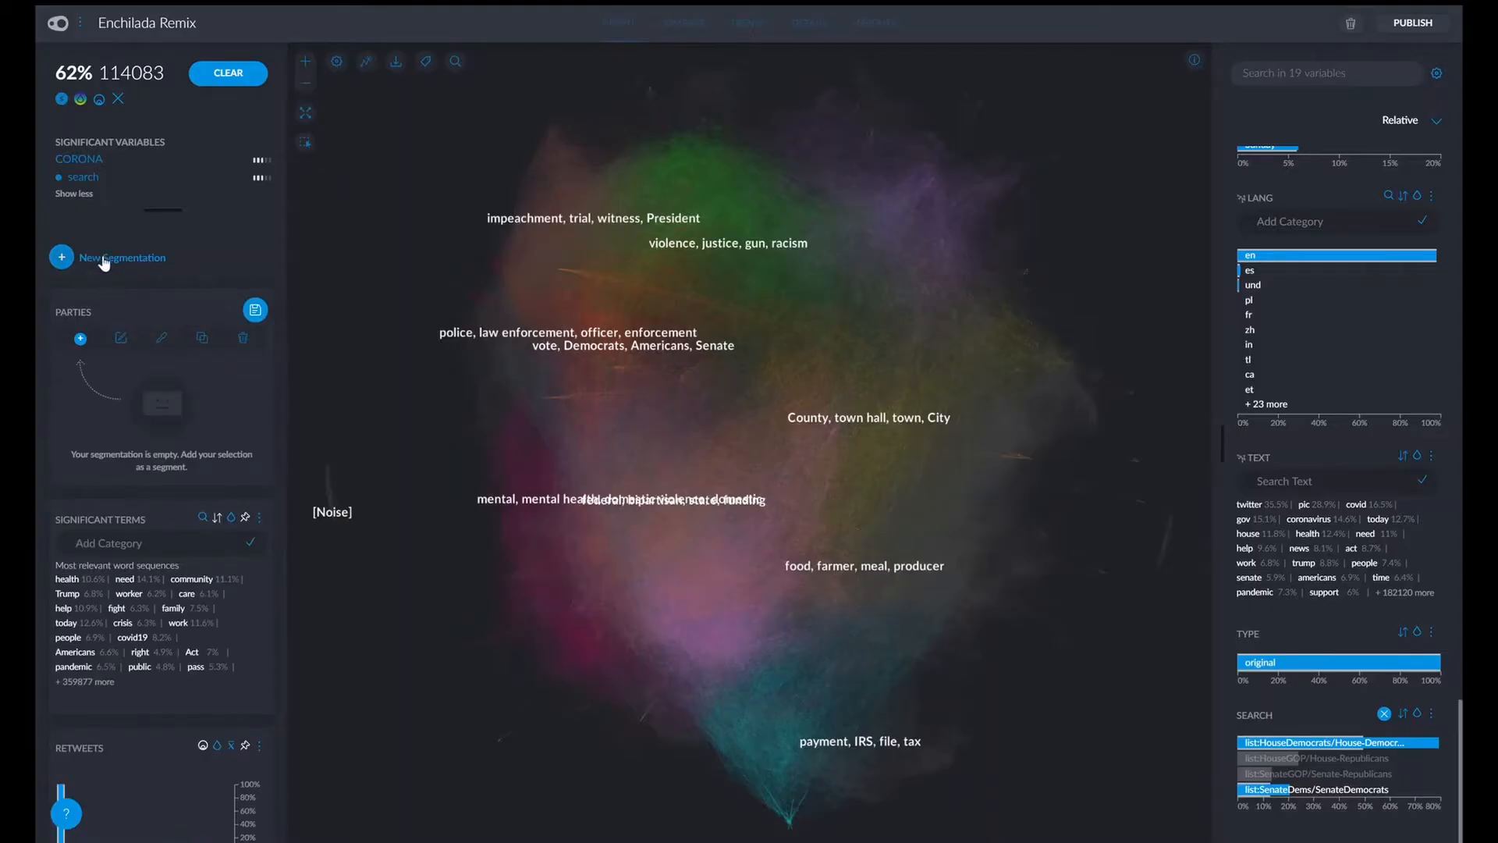
Add the current selection to the Parties segmentation as a segment named Democrats.
left_click(80, 338)
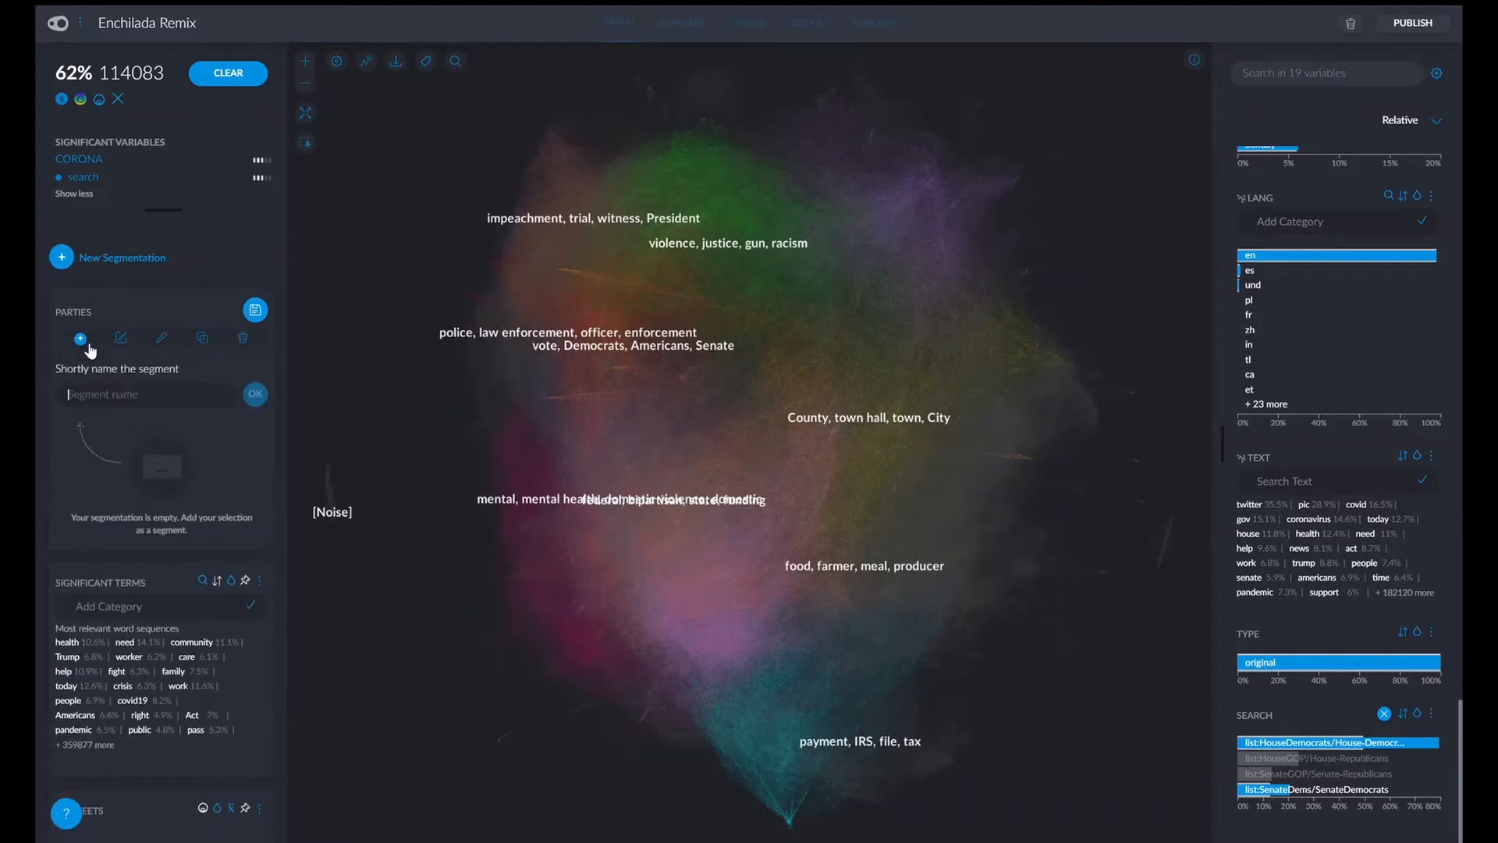
type("Democrats")
left_click(271, 398)
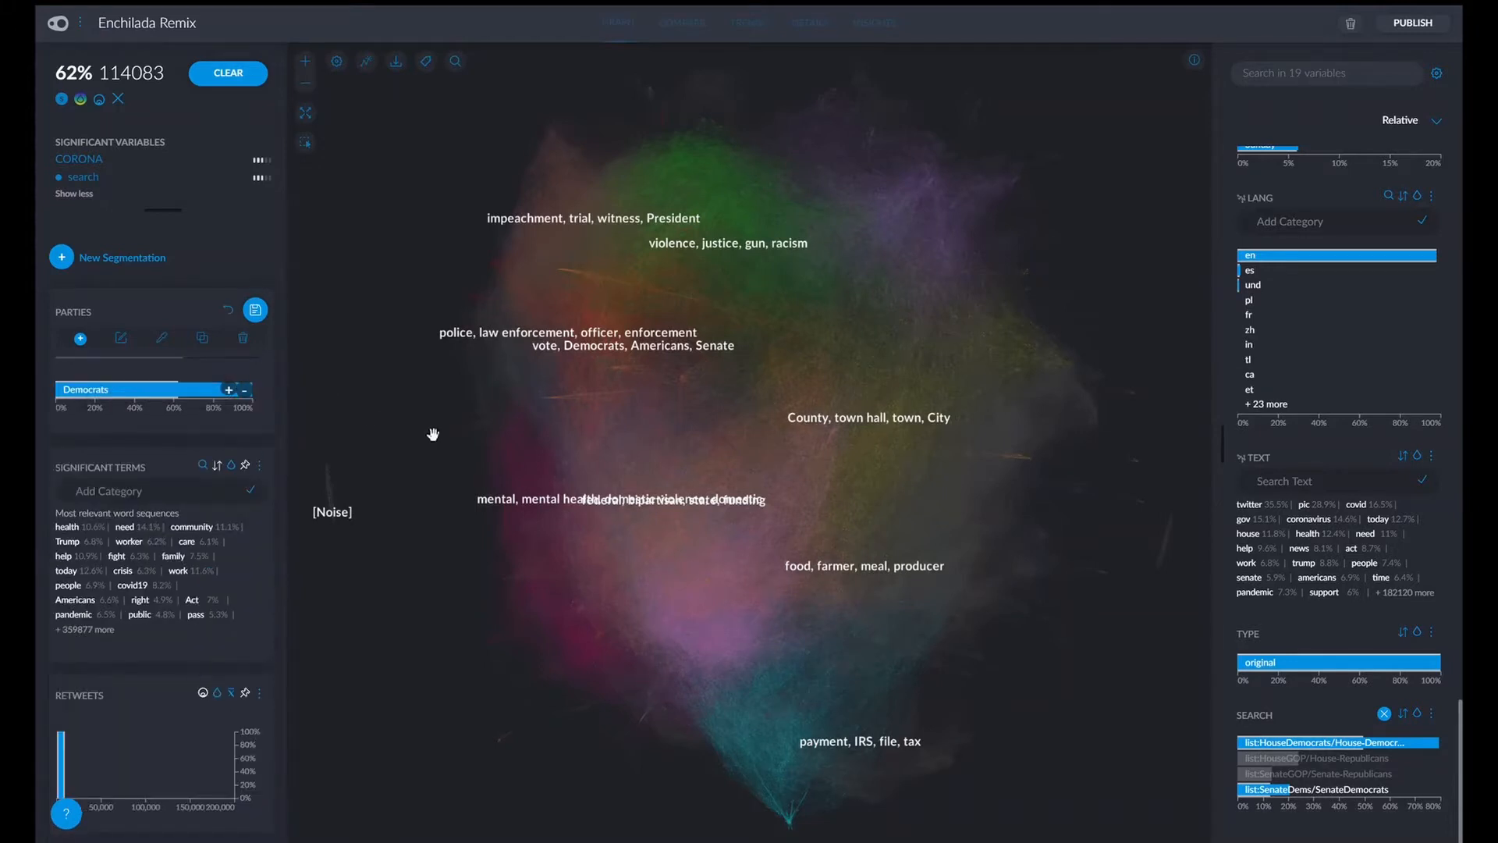
Change the search filter to the House Republicans and Senate Republicans lists.
left_click(1326, 757)
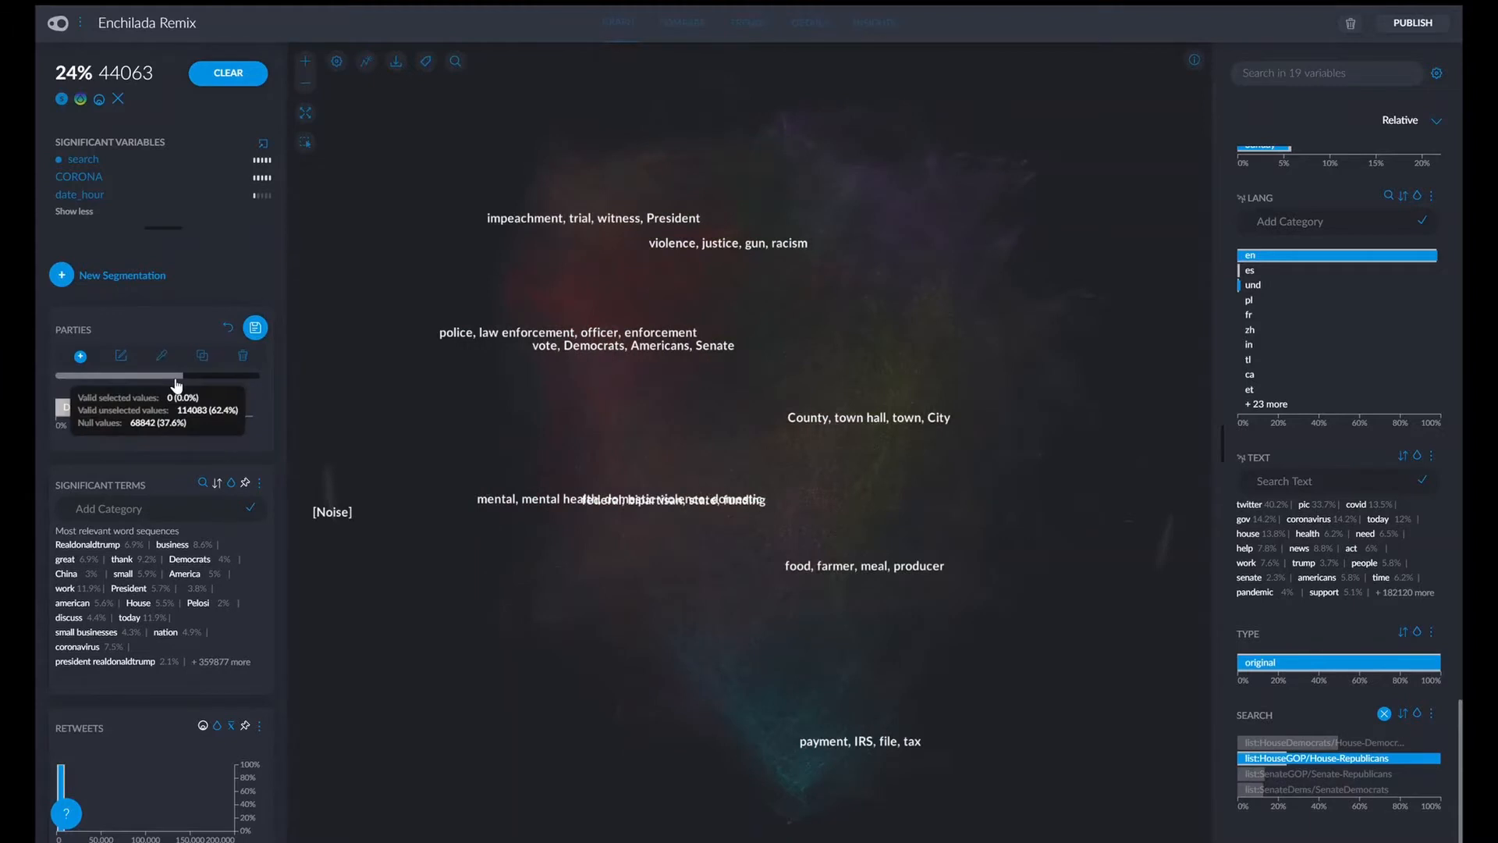
left_click(1284, 780)
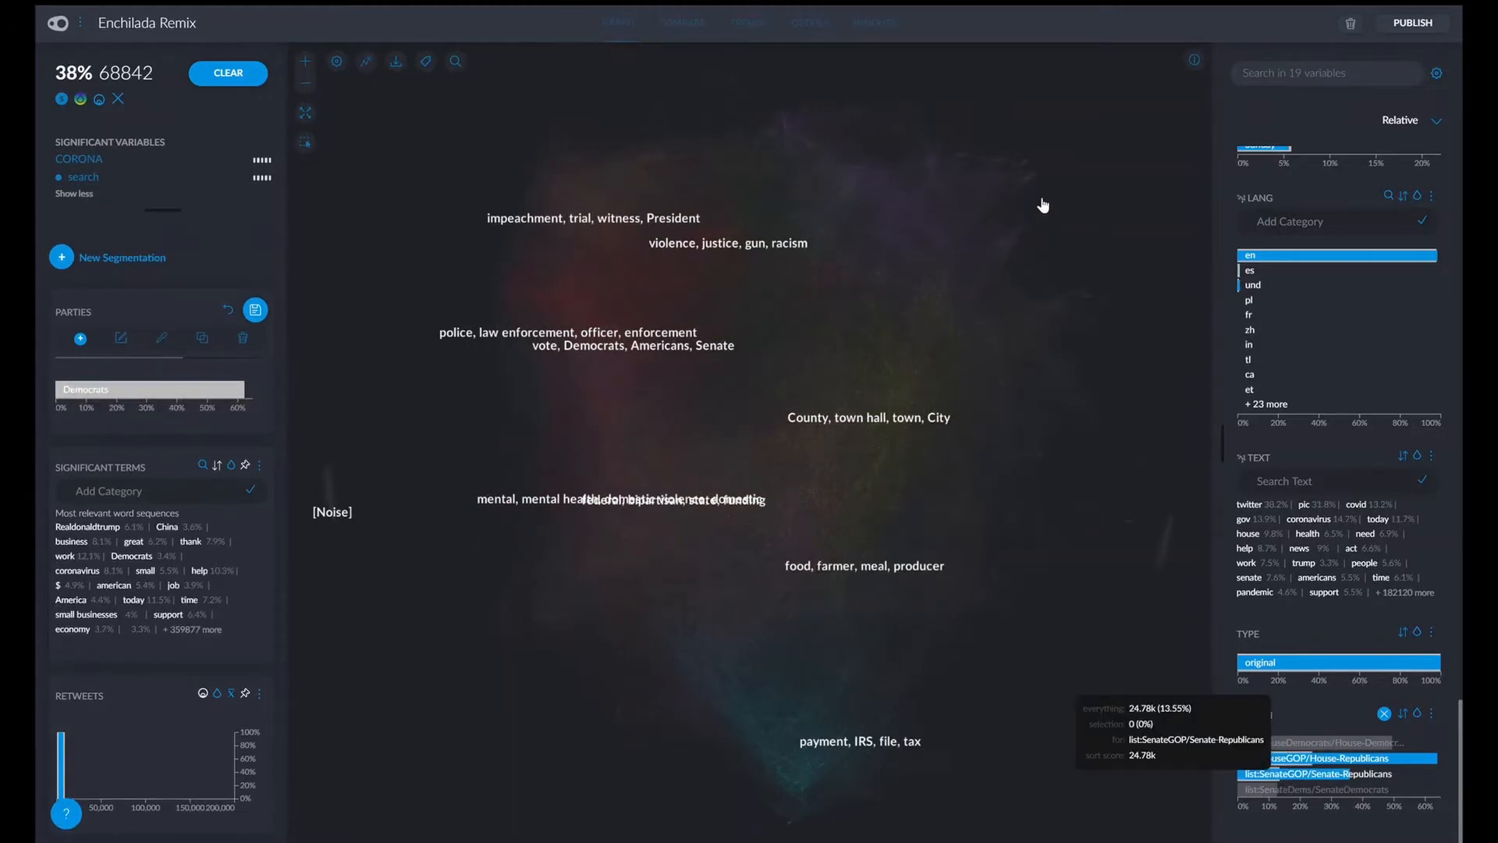
scroll(1338, 371, "up", 10)
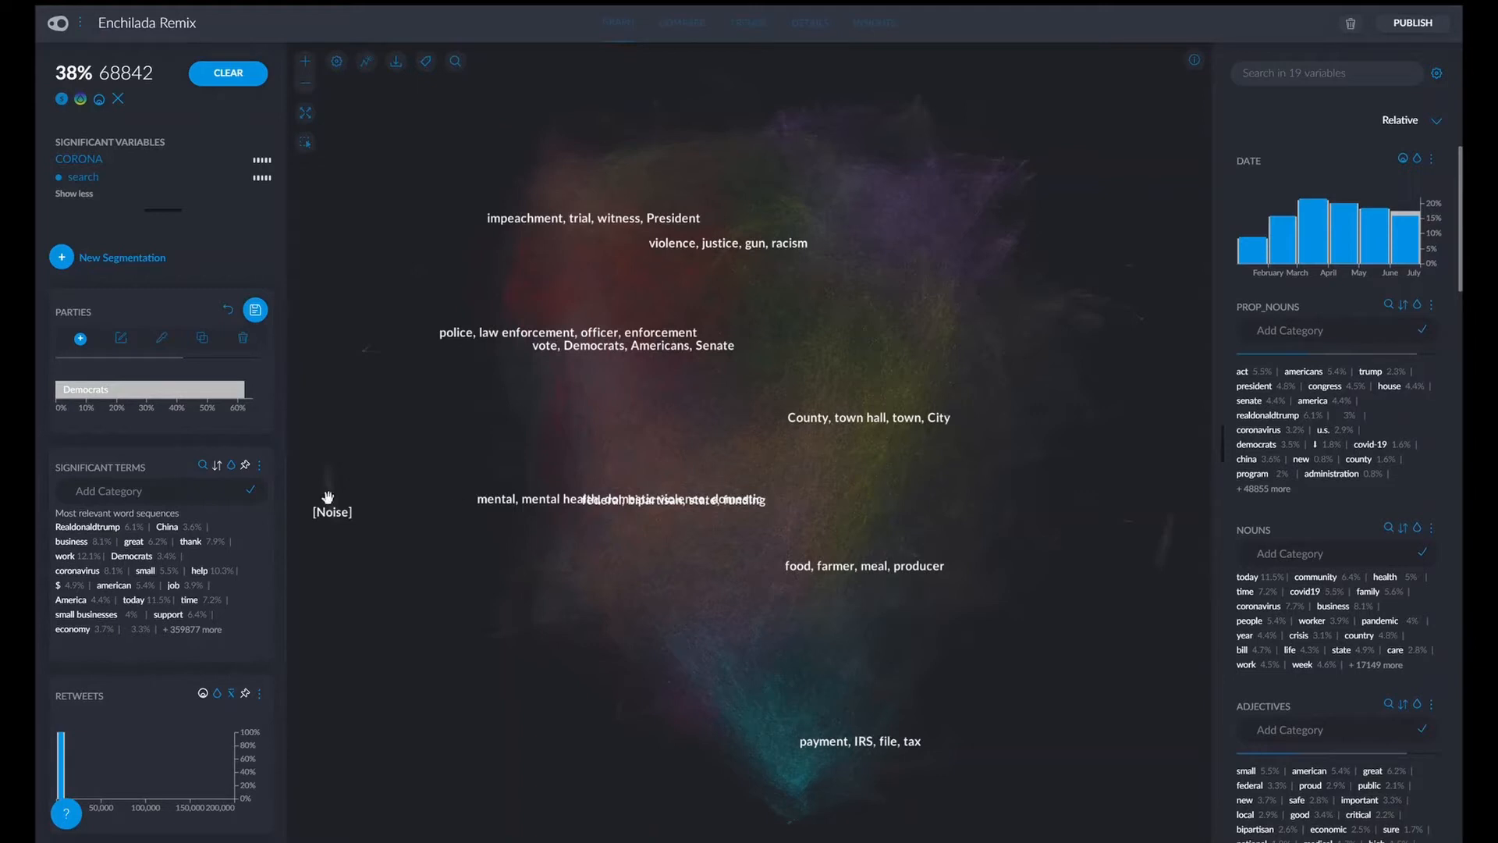
Add the selection to Parties as a segment named Republicans and save the segmentation.
left_click(80, 338)
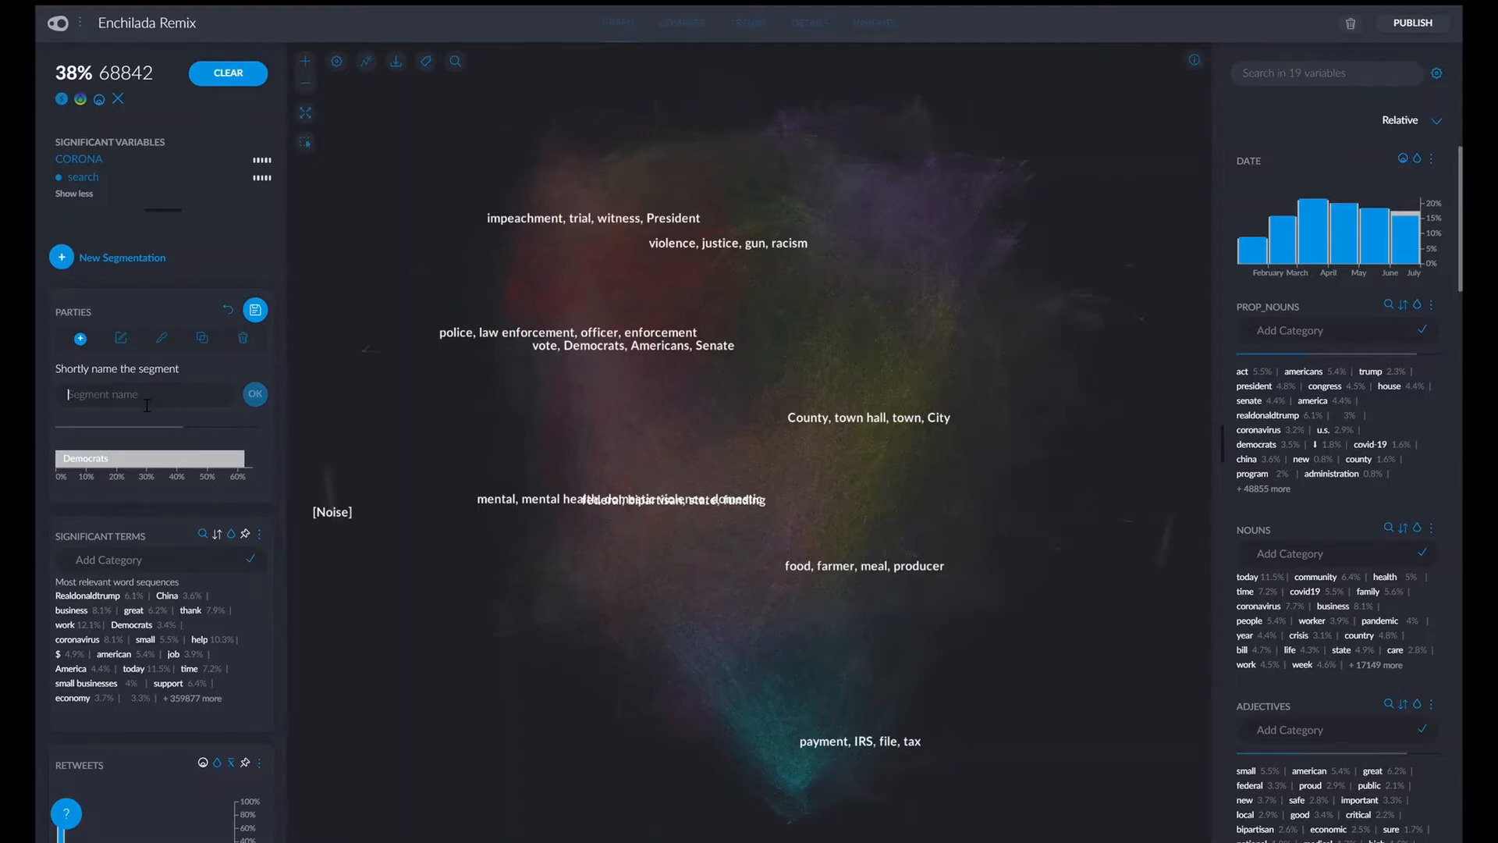
type("Republicans")
left_click(255, 394)
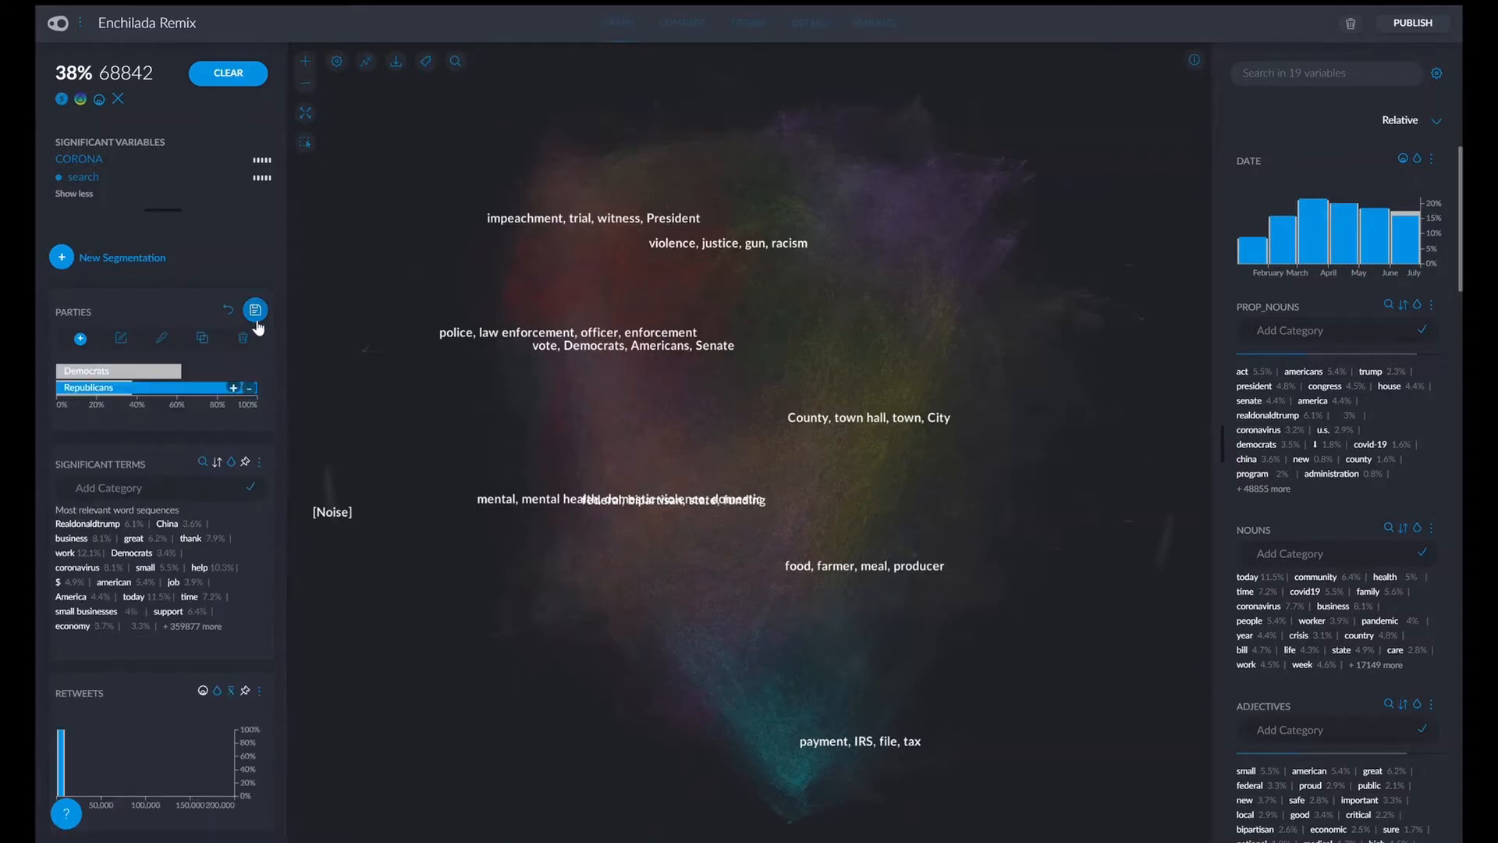
left_click(257, 313)
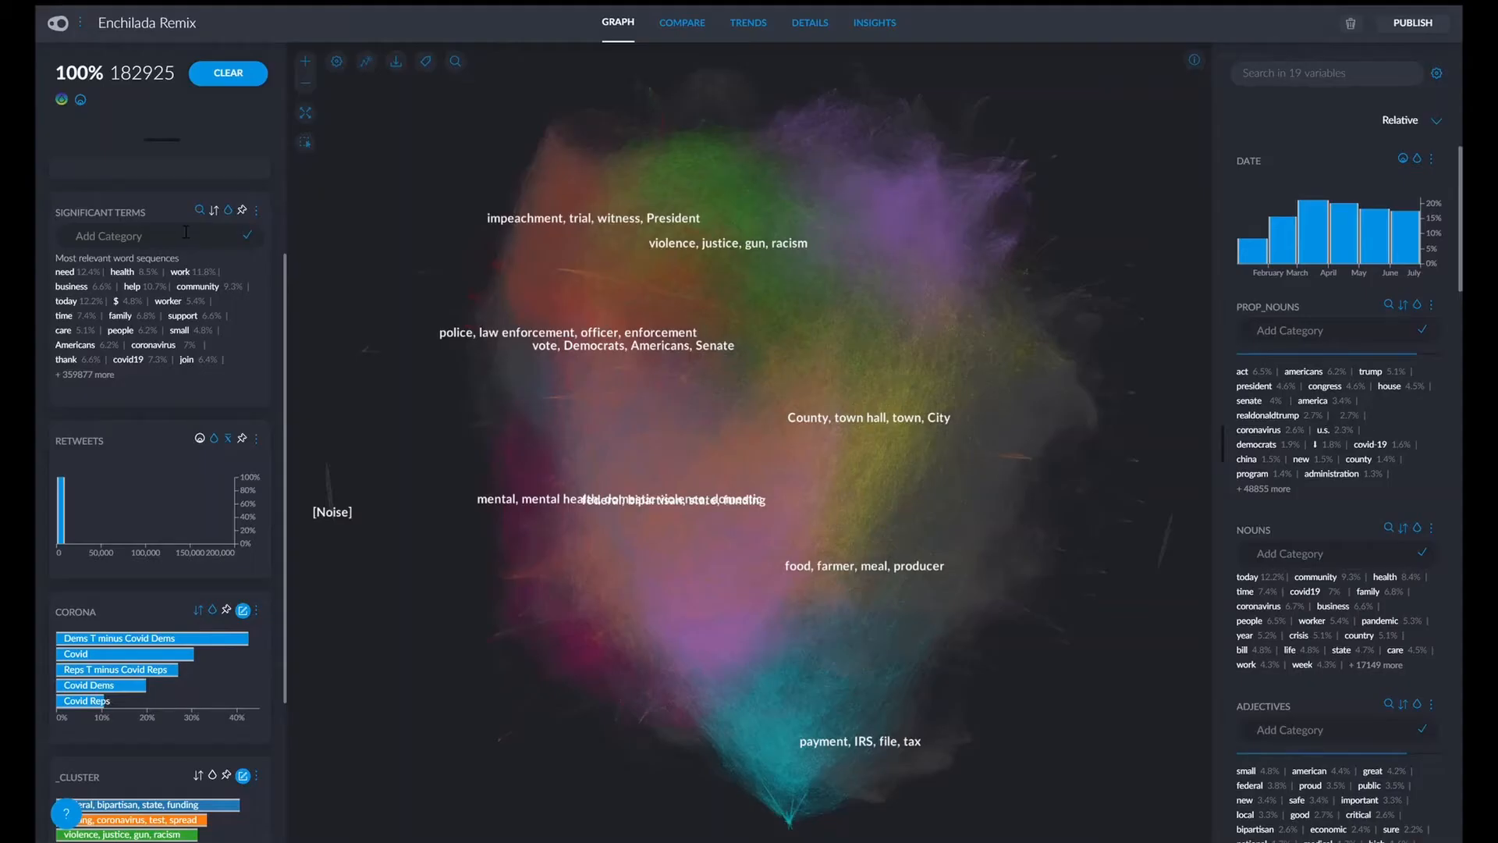
Filter the tweets by retweets, setting the lower limit of the range to 180 and keeping the upper end at 200k.
scroll(183, 323, "up", 1)
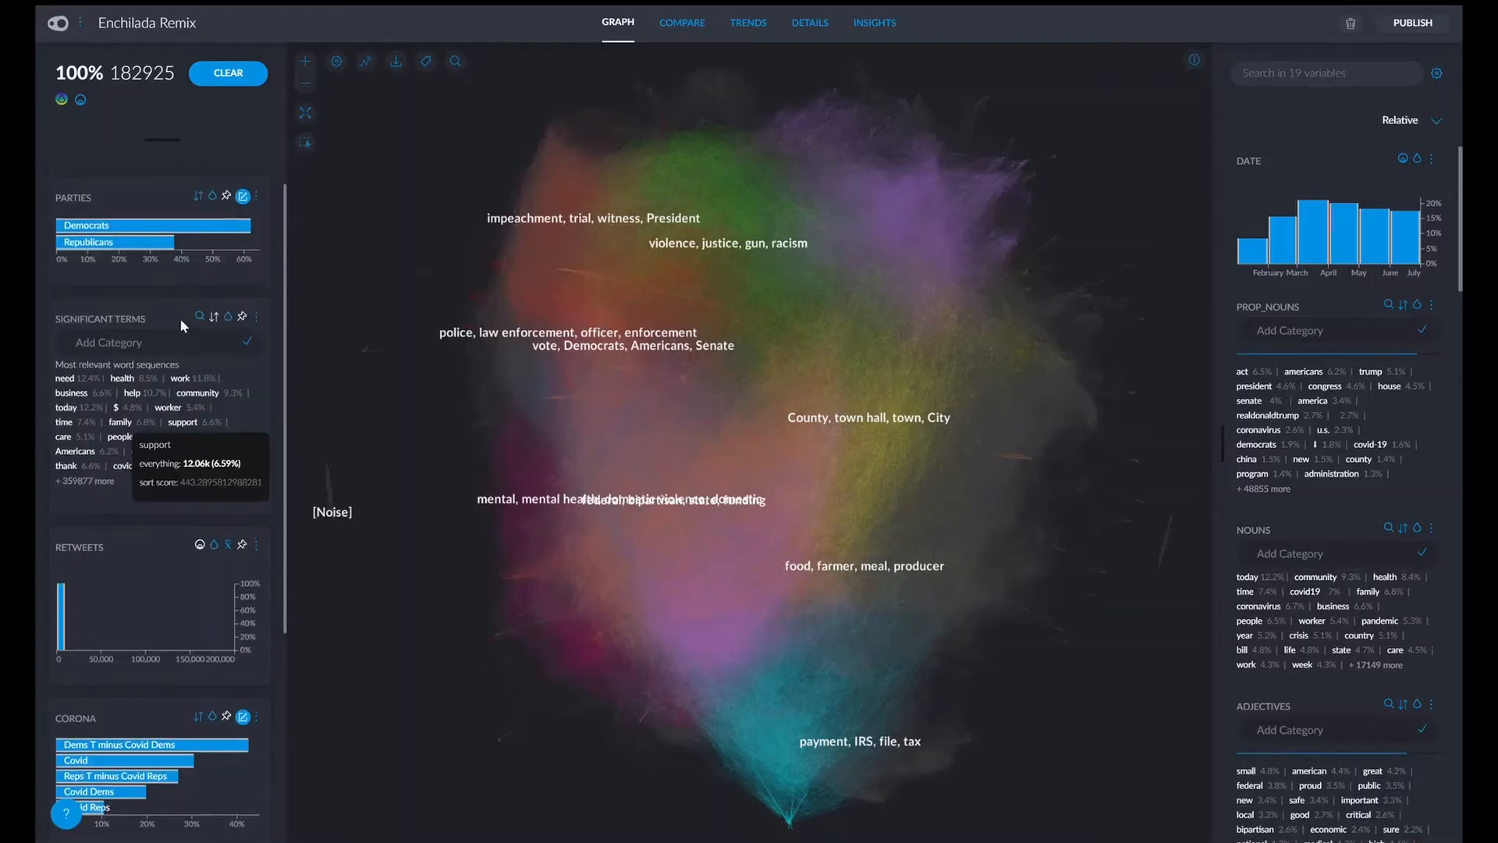
scroll(195, 437, "down", 1)
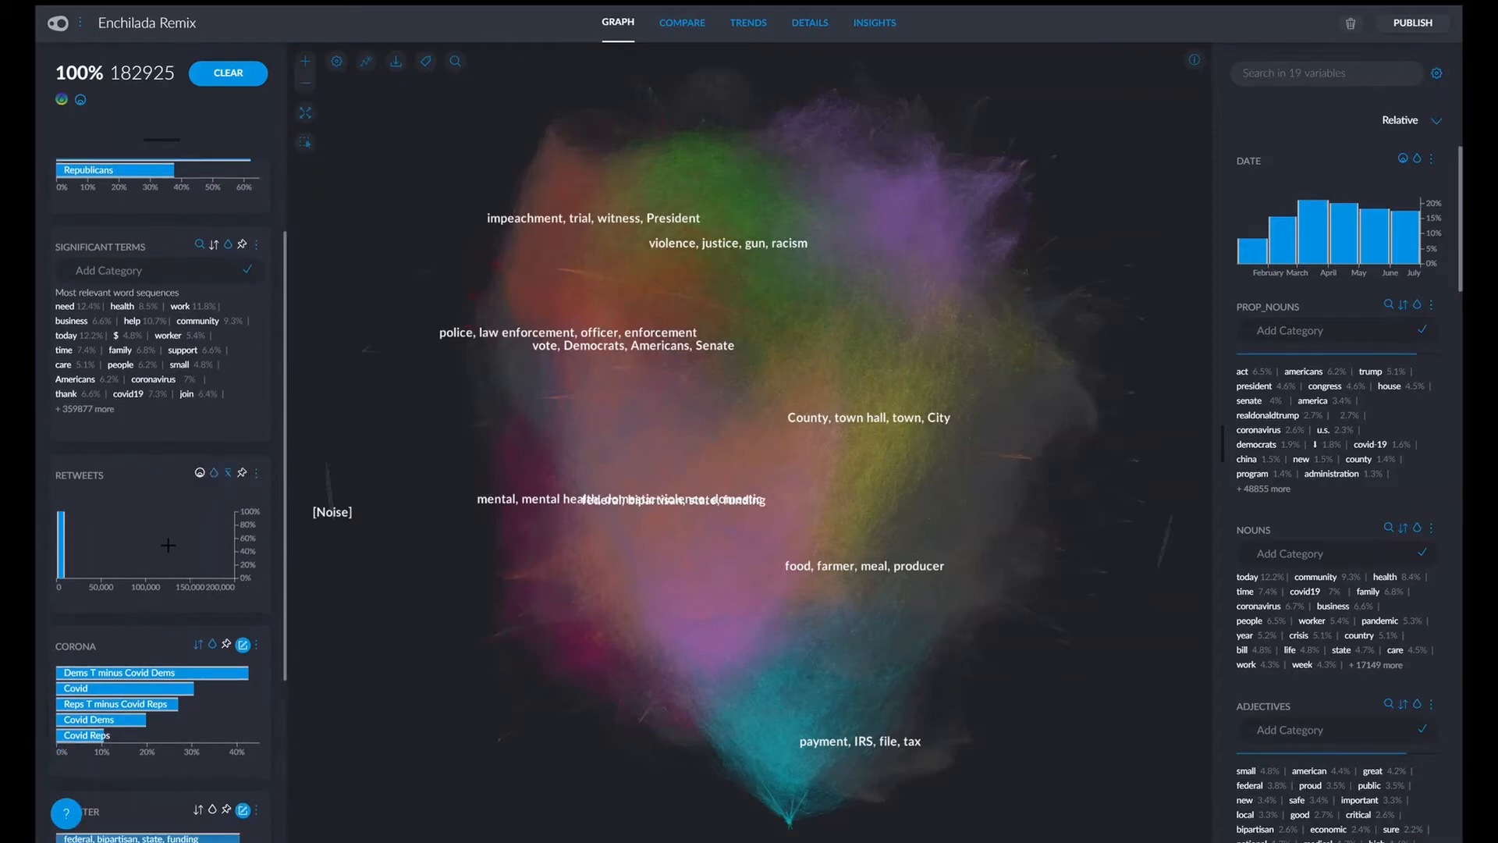
left_click_drag(74, 551, 265, 555)
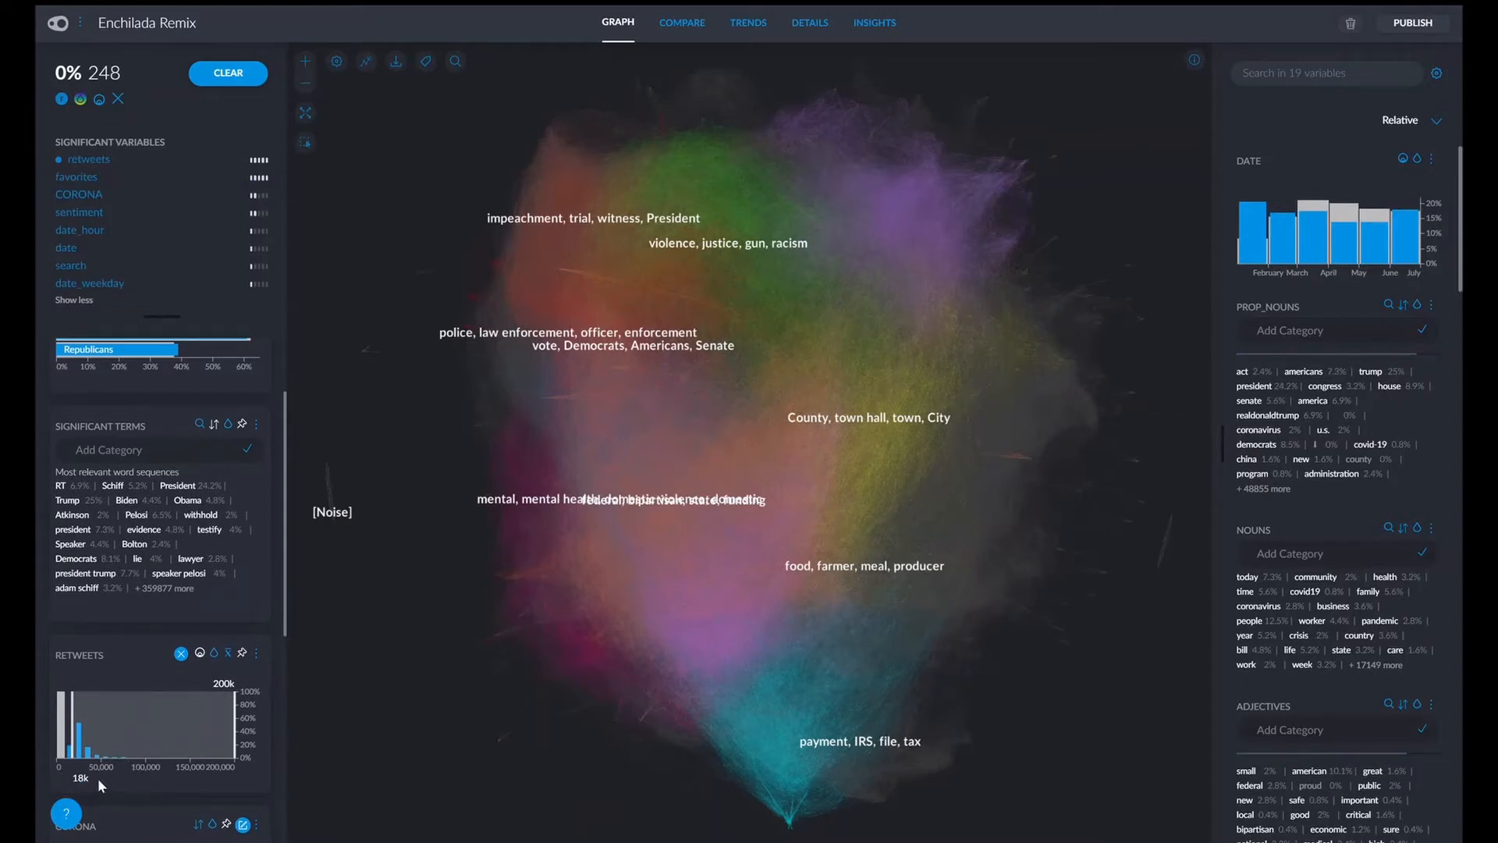
scroll(223, 731, "down", 2)
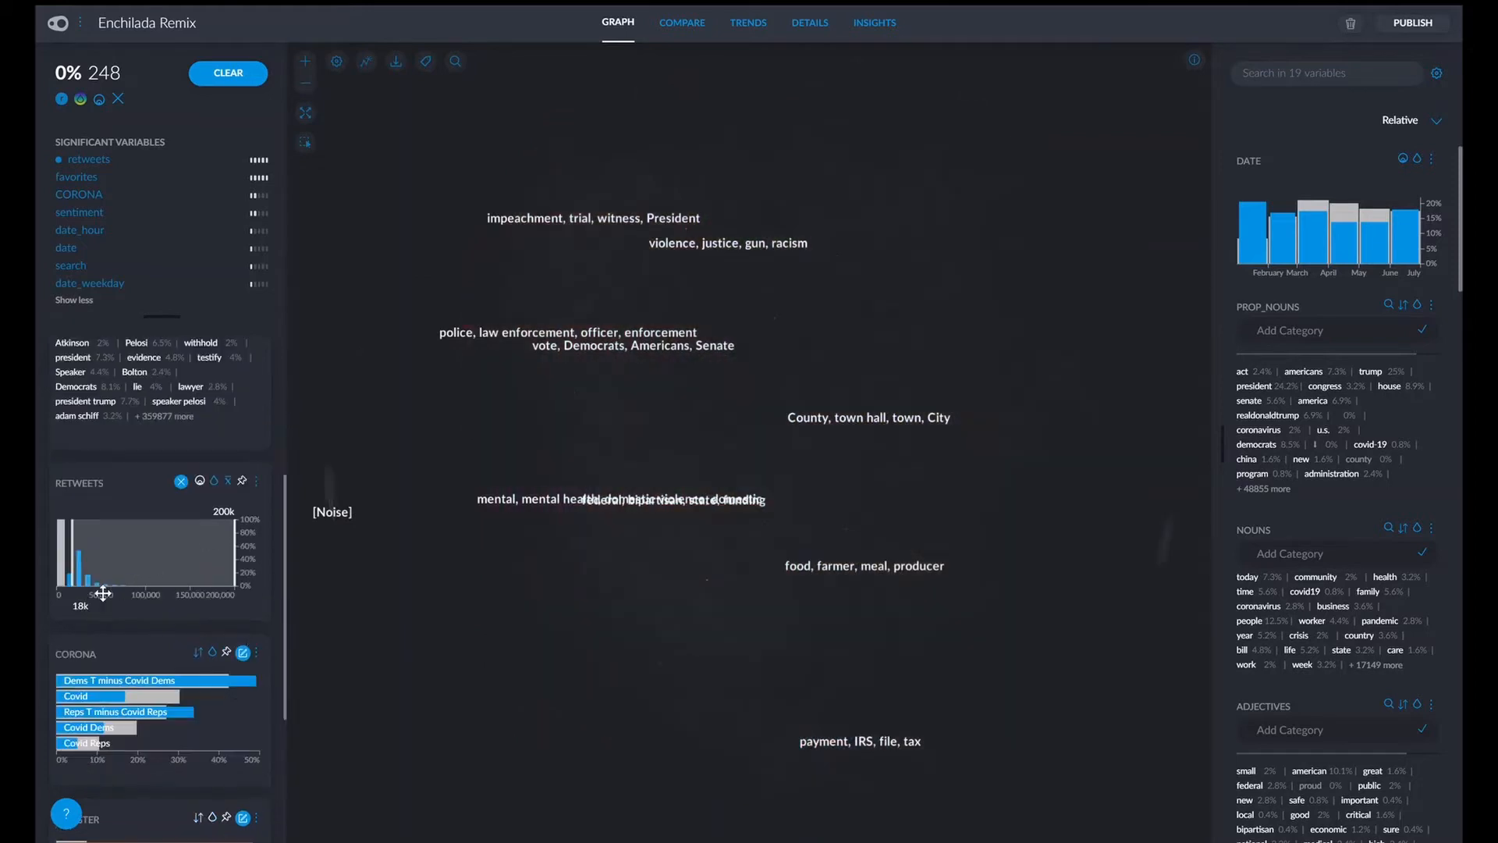
left_click(87, 612)
double_click(112, 622)
type("180")
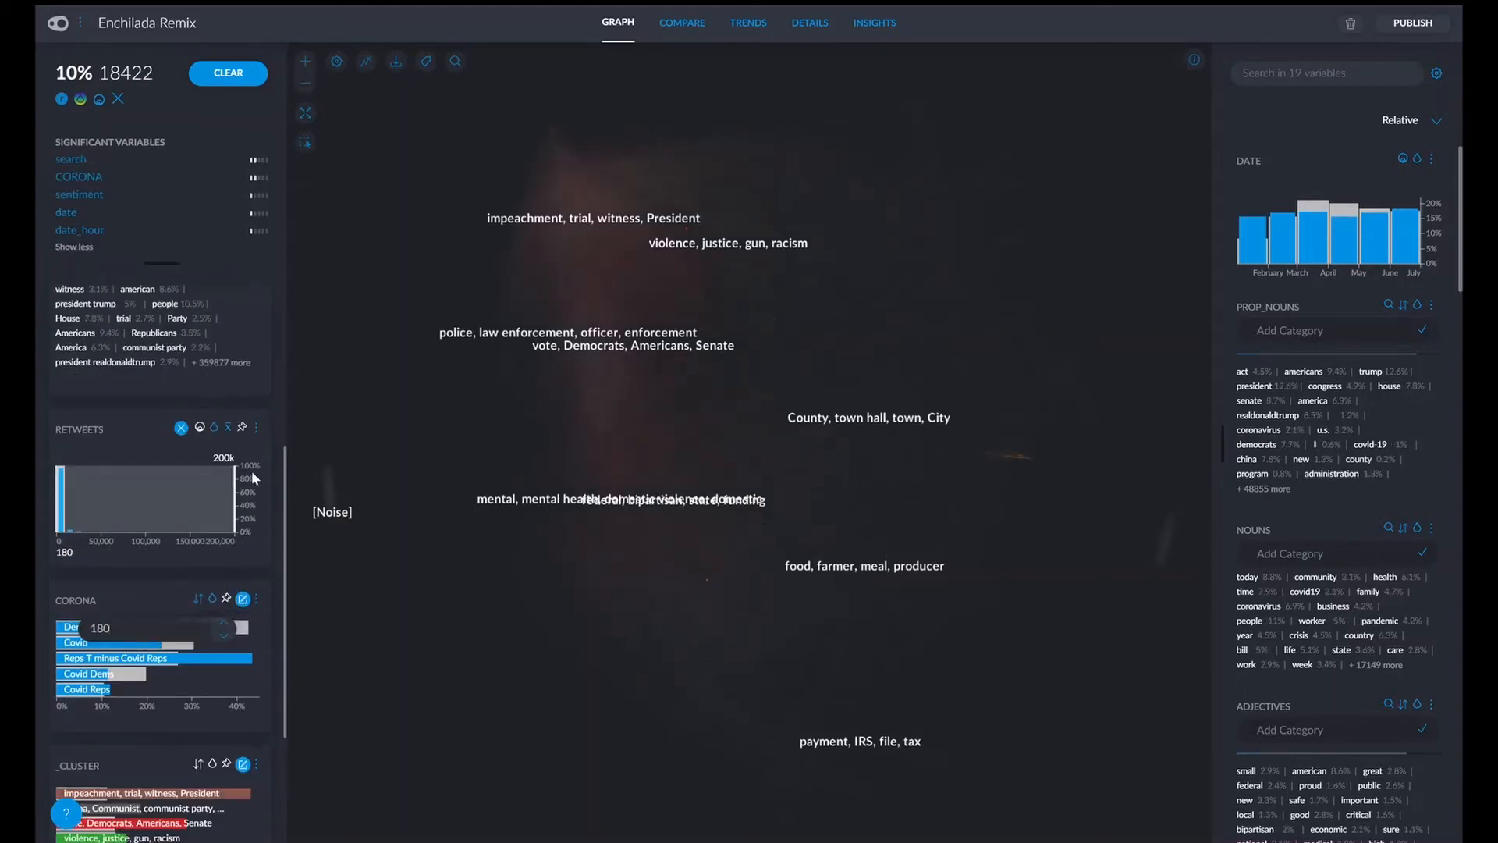
left_click(127, 435)
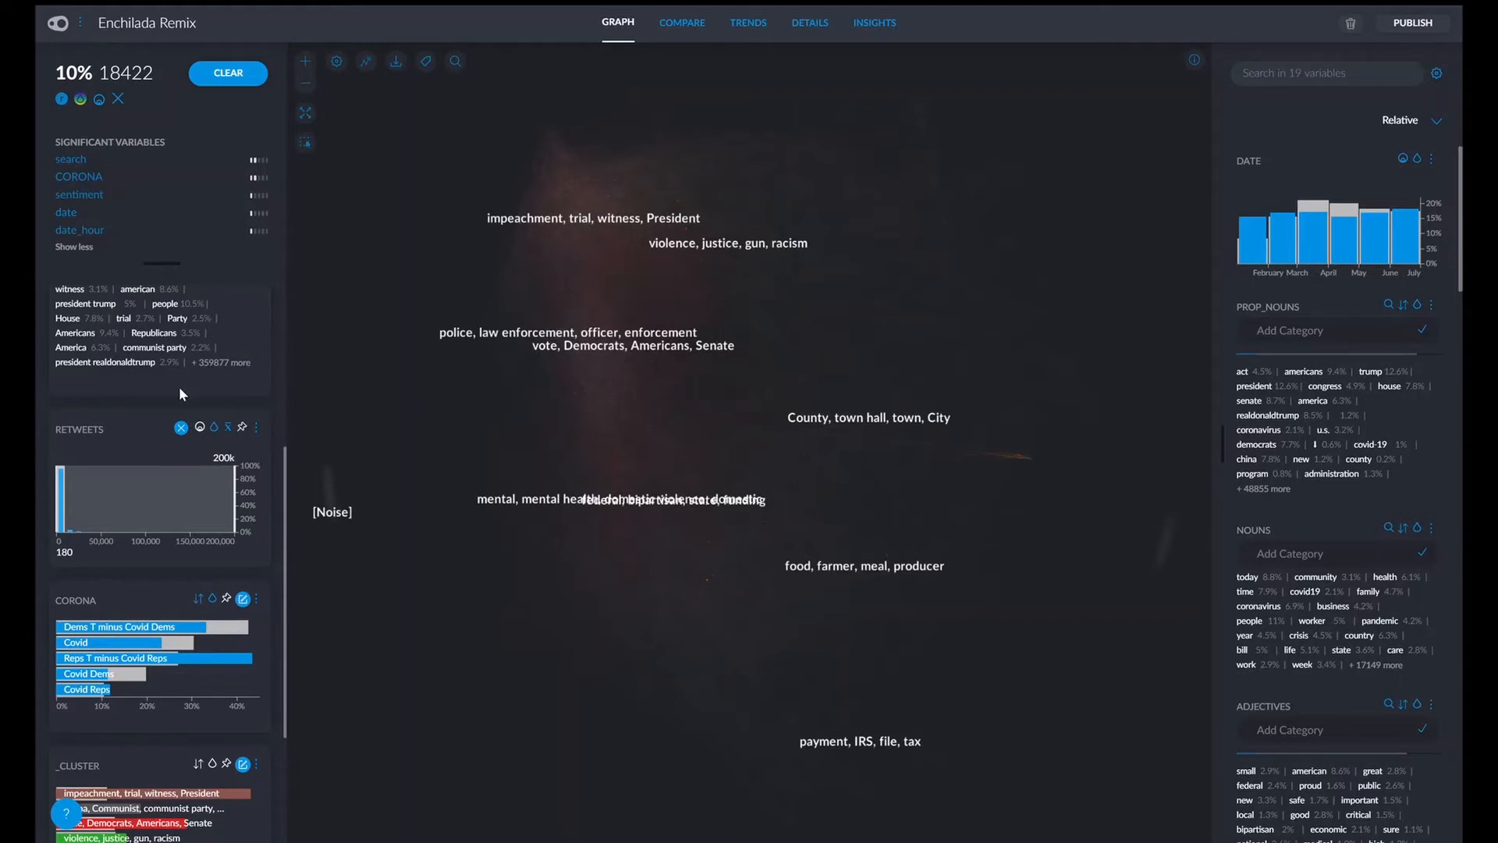
Narrow the highly retweeted selection to the Democrats segment of Parties and examine its significant terms and cluster breakdown.
scroll(179, 648, "down", 3)
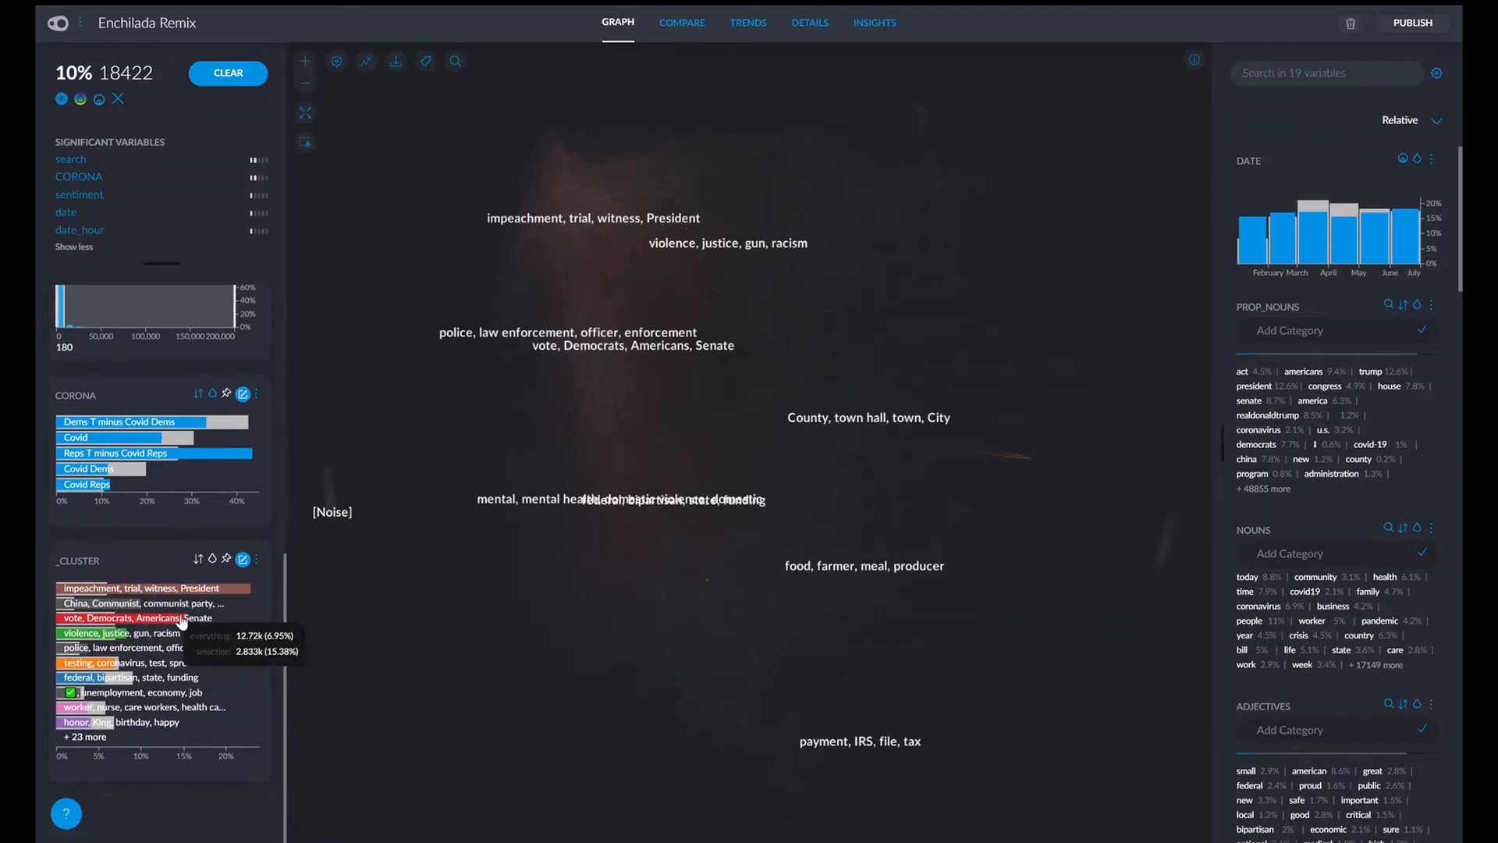
scroll(155, 579, "up", 5)
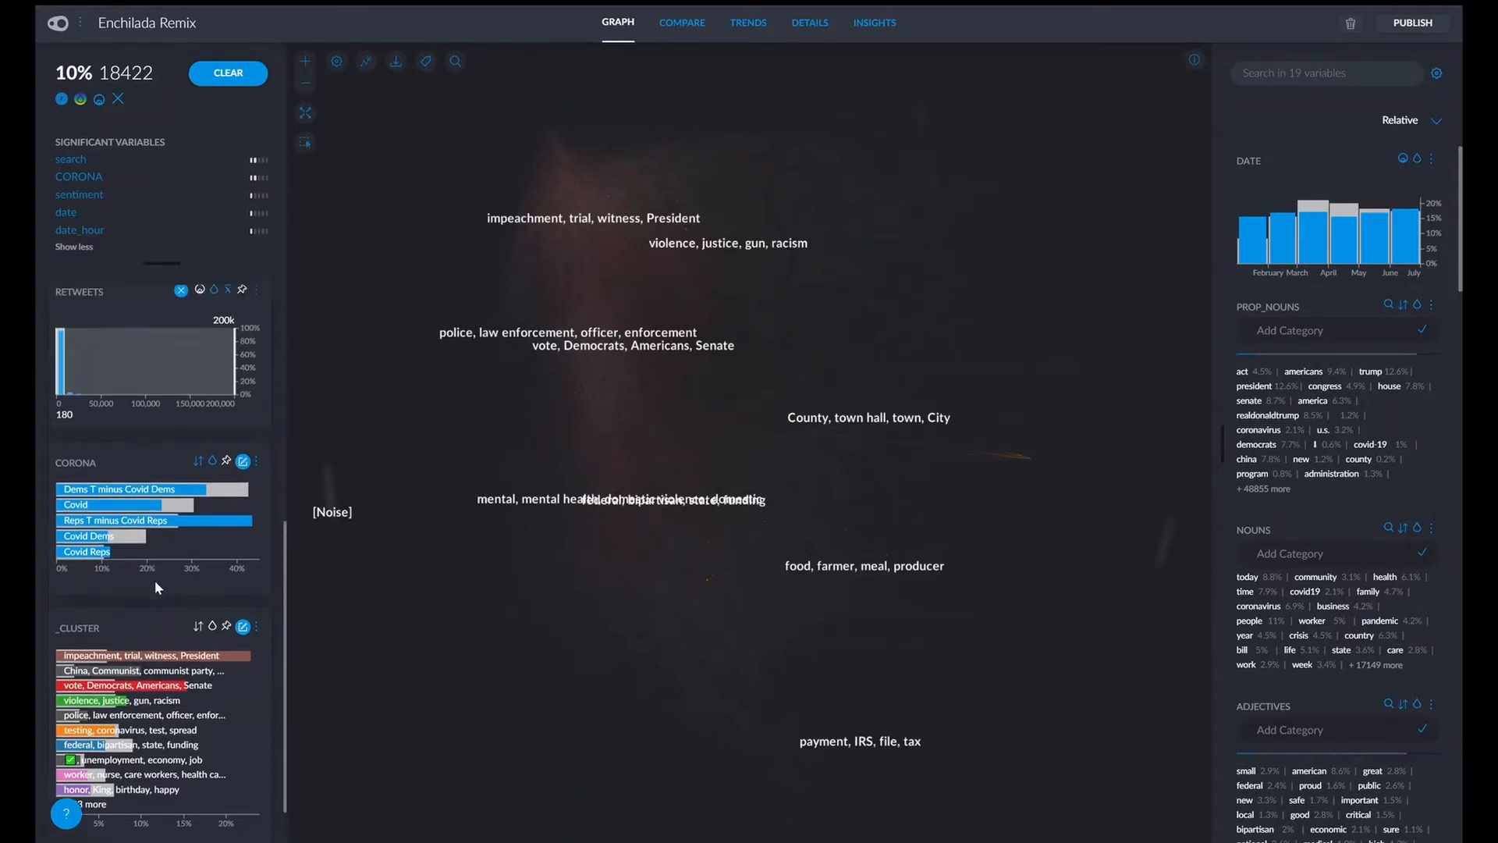
scroll(156, 499, "up", 4)
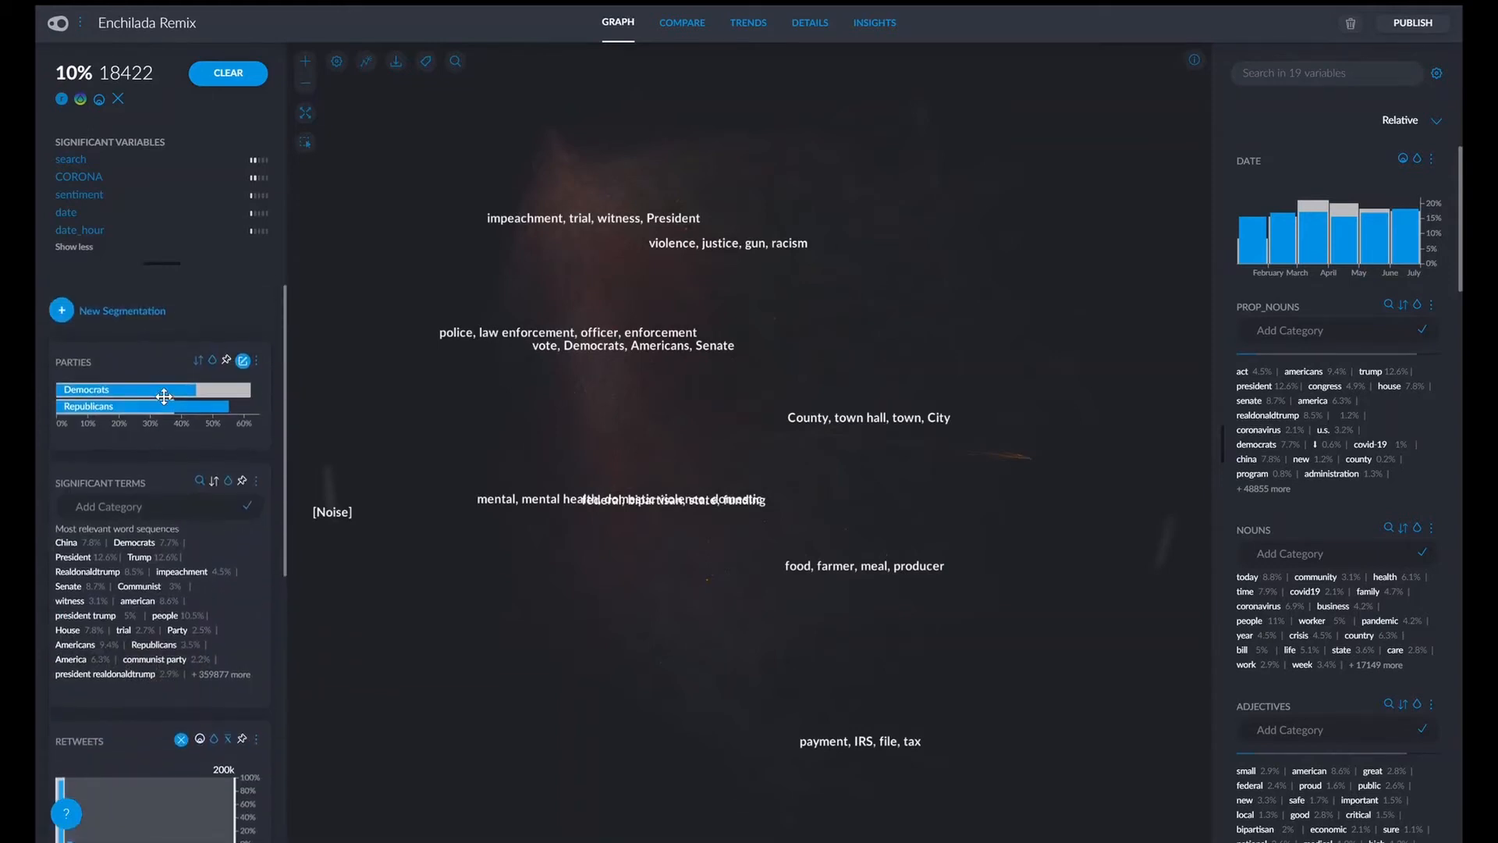
left_click(130, 392)
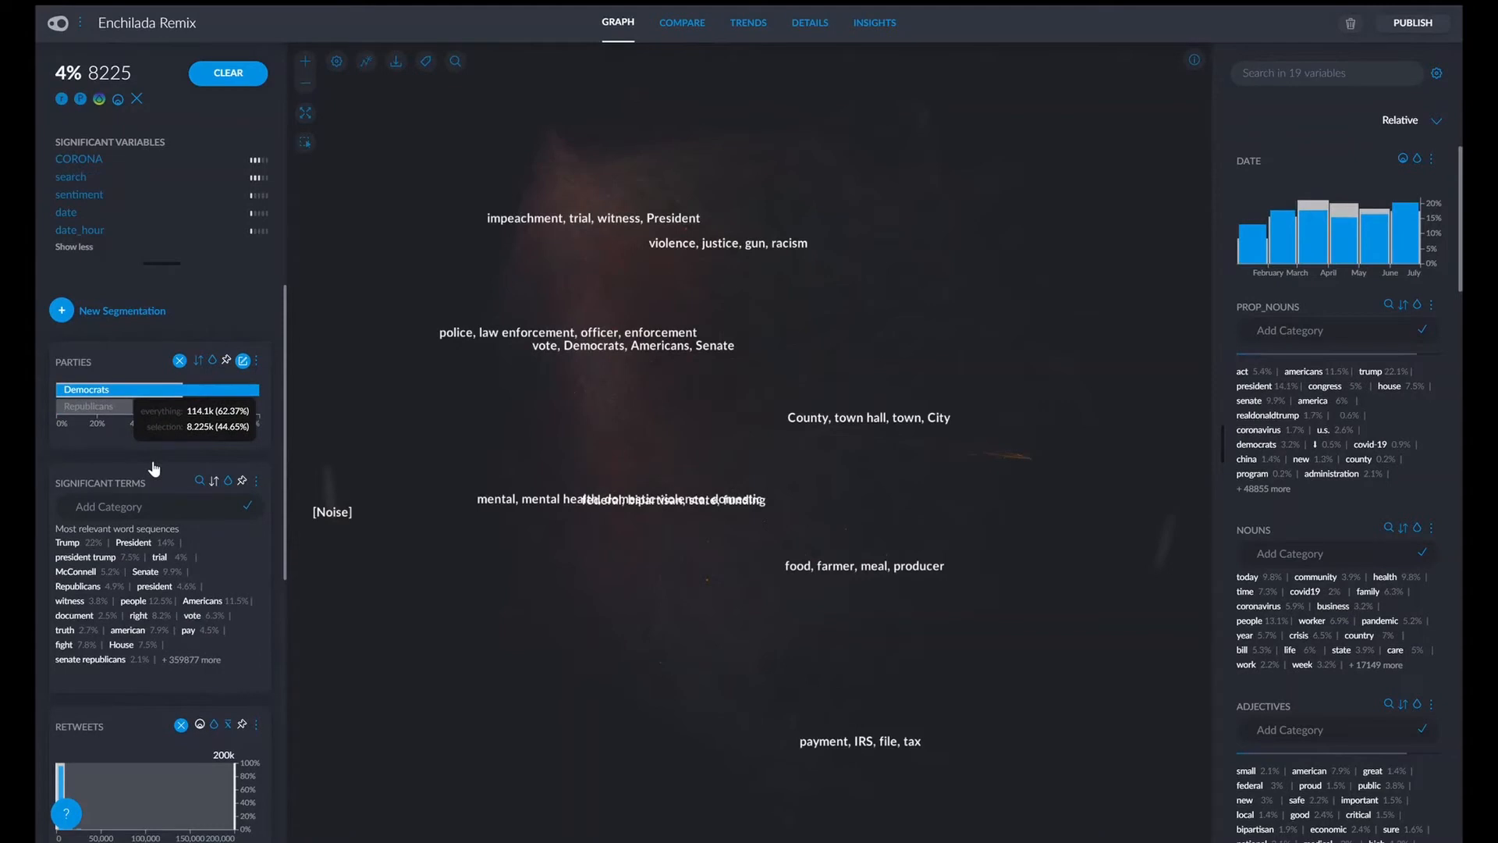
scroll(154, 468, "down", 8)
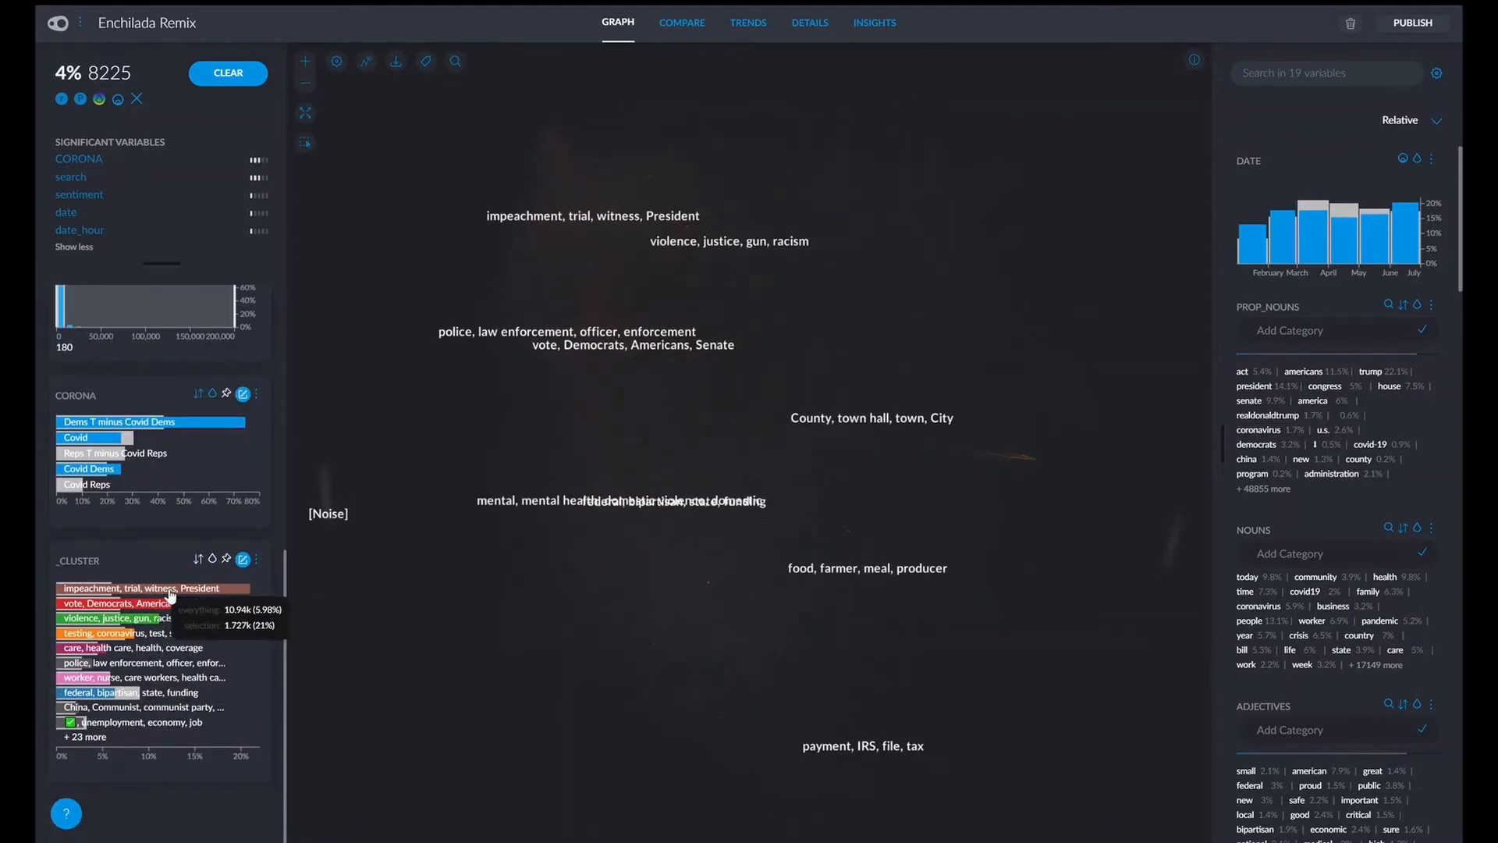
scroll(207, 503, "up", 6)
scroll(200, 432, "down", 5)
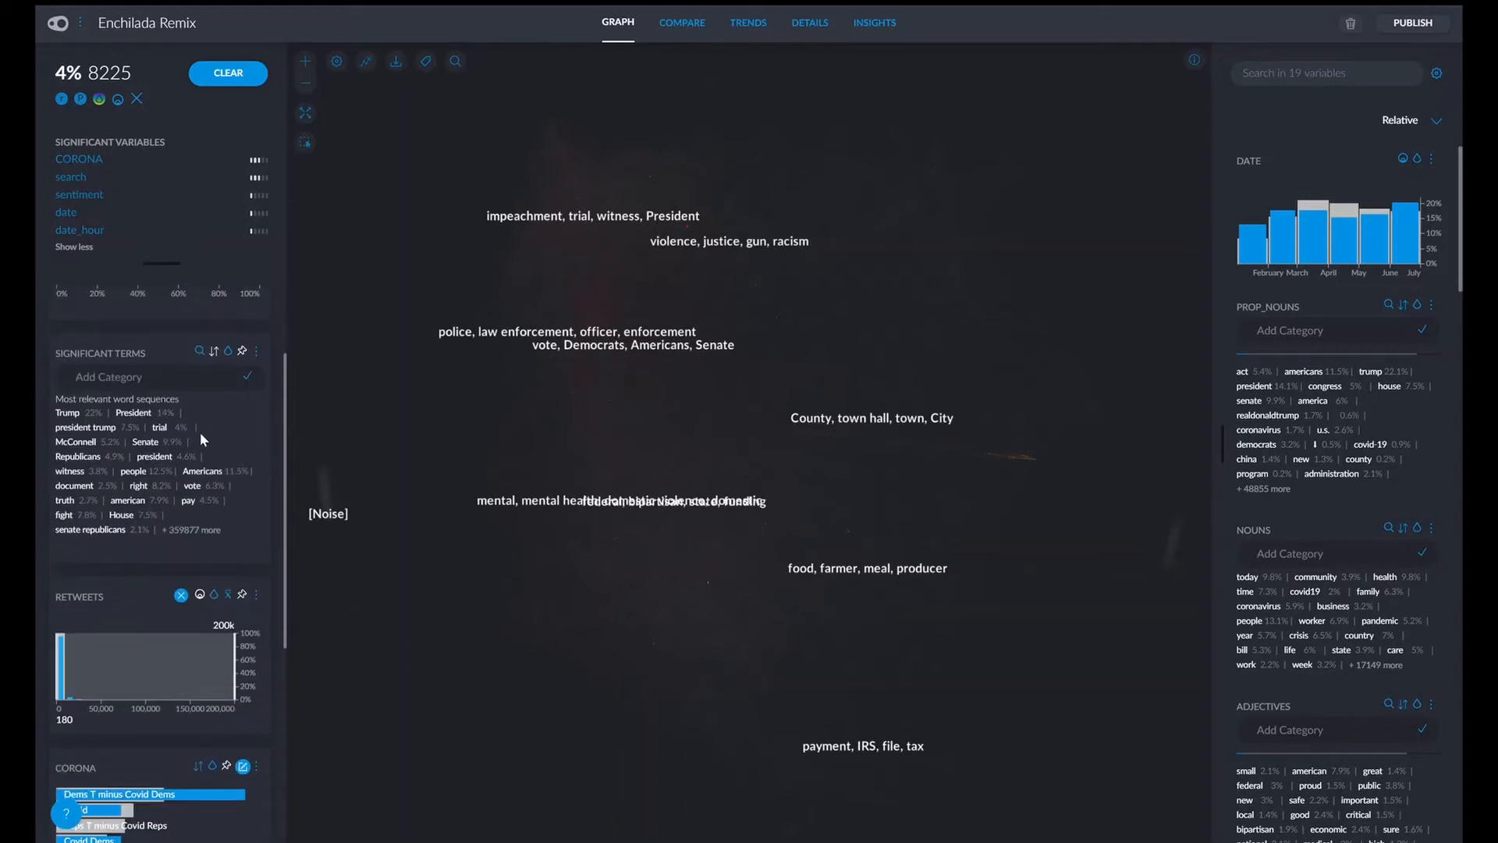
scroll(250, 489, "down", 1)
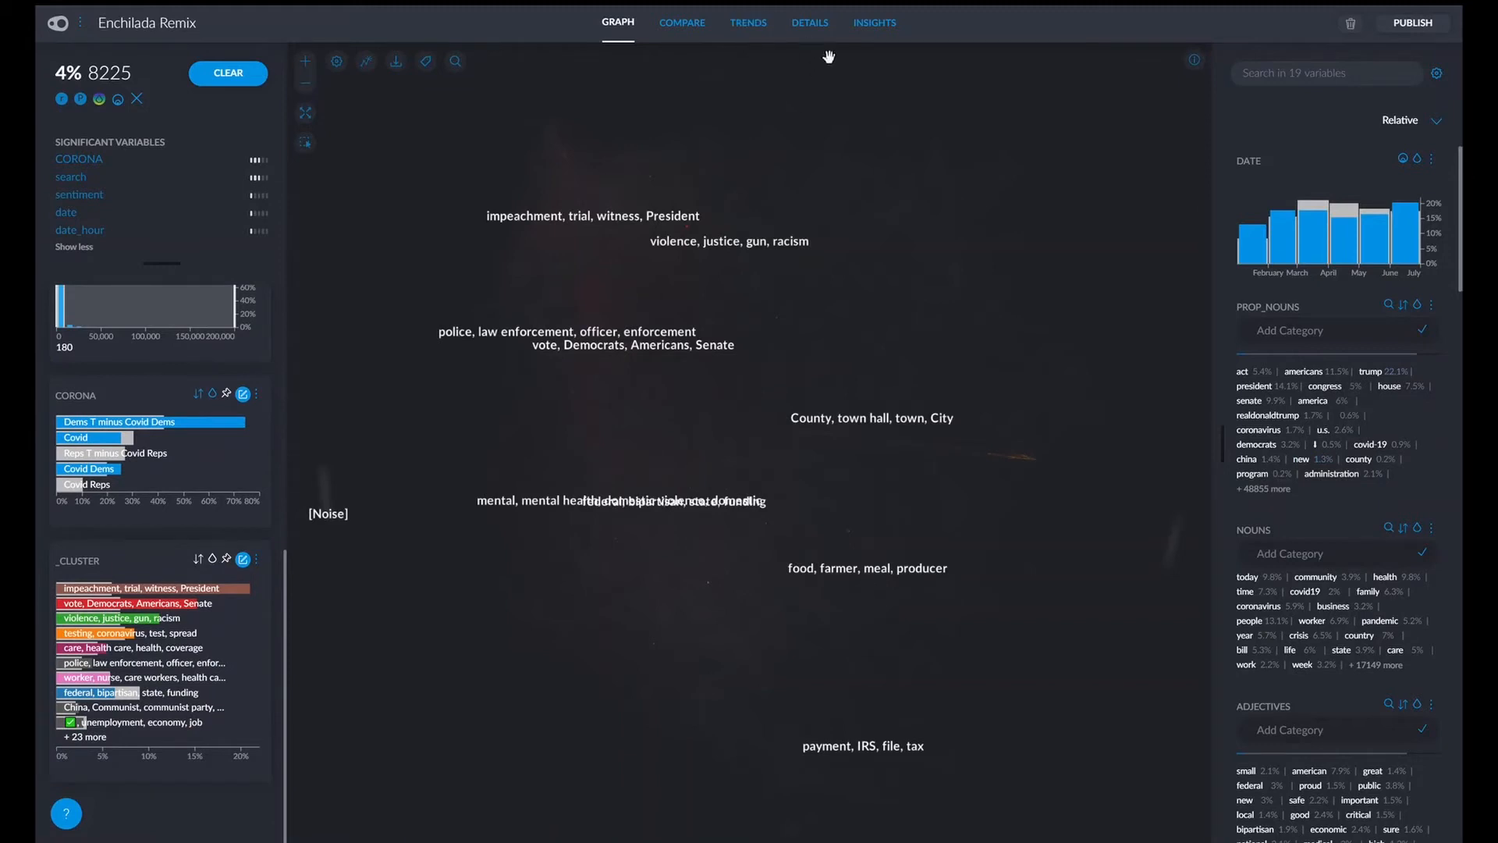
Generate a Compared Segments trend chart of node count by date for the selected tweets.
left_click(749, 39)
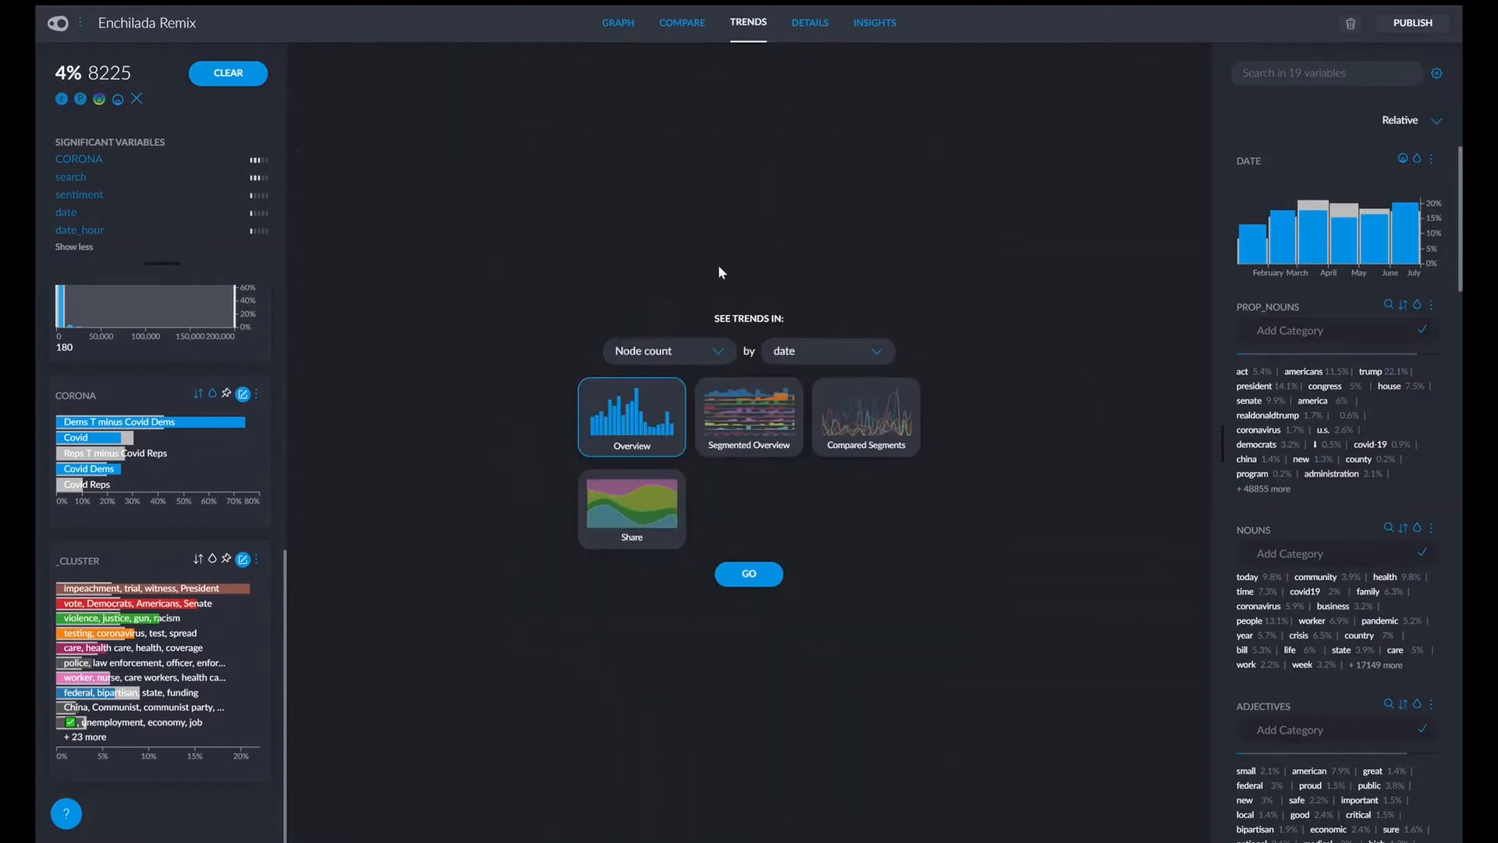
left_click(870, 414)
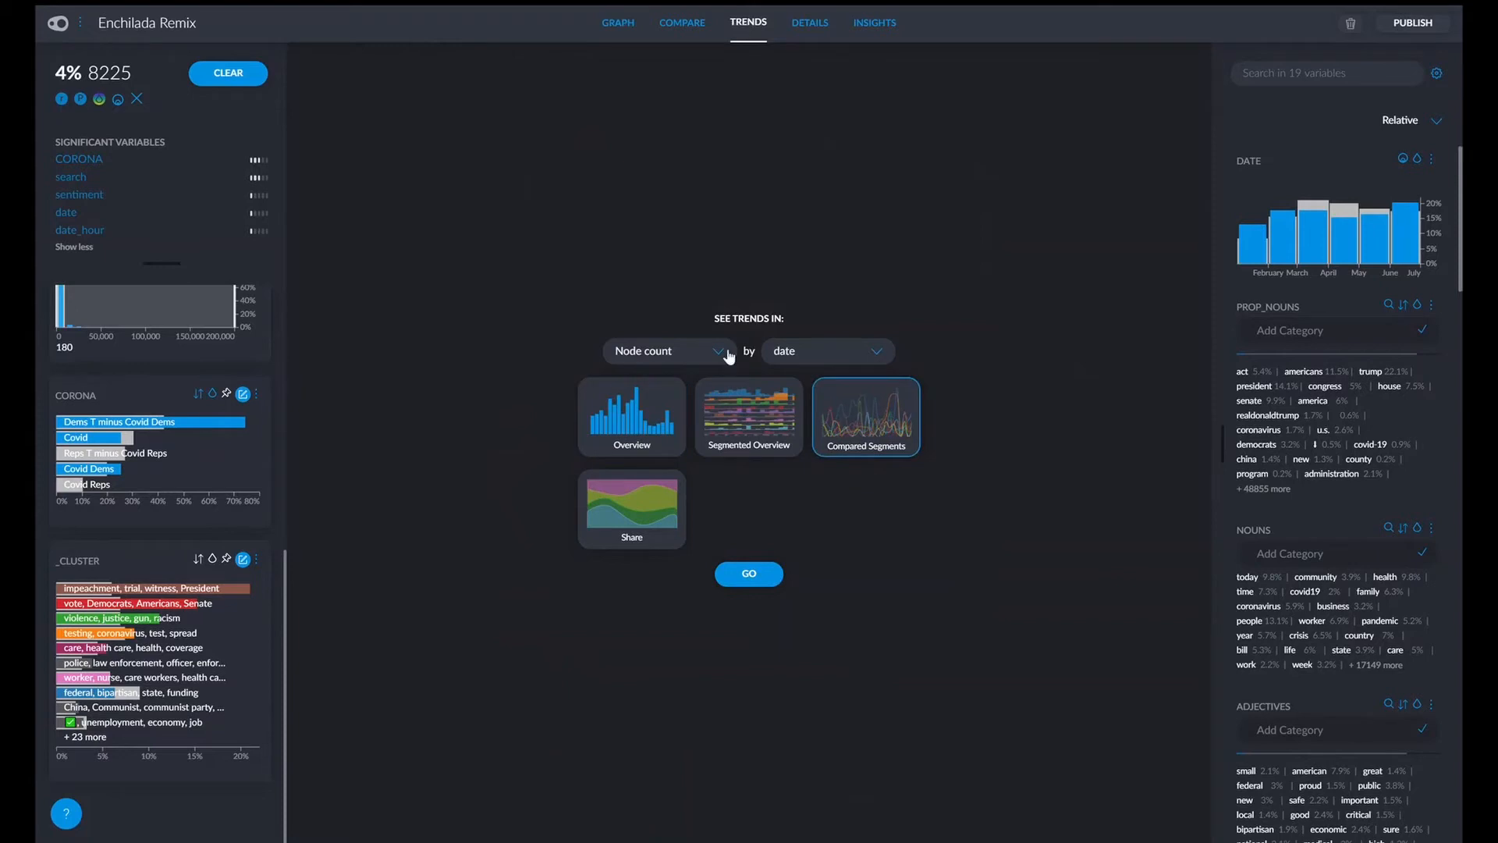
left_click(761, 574)
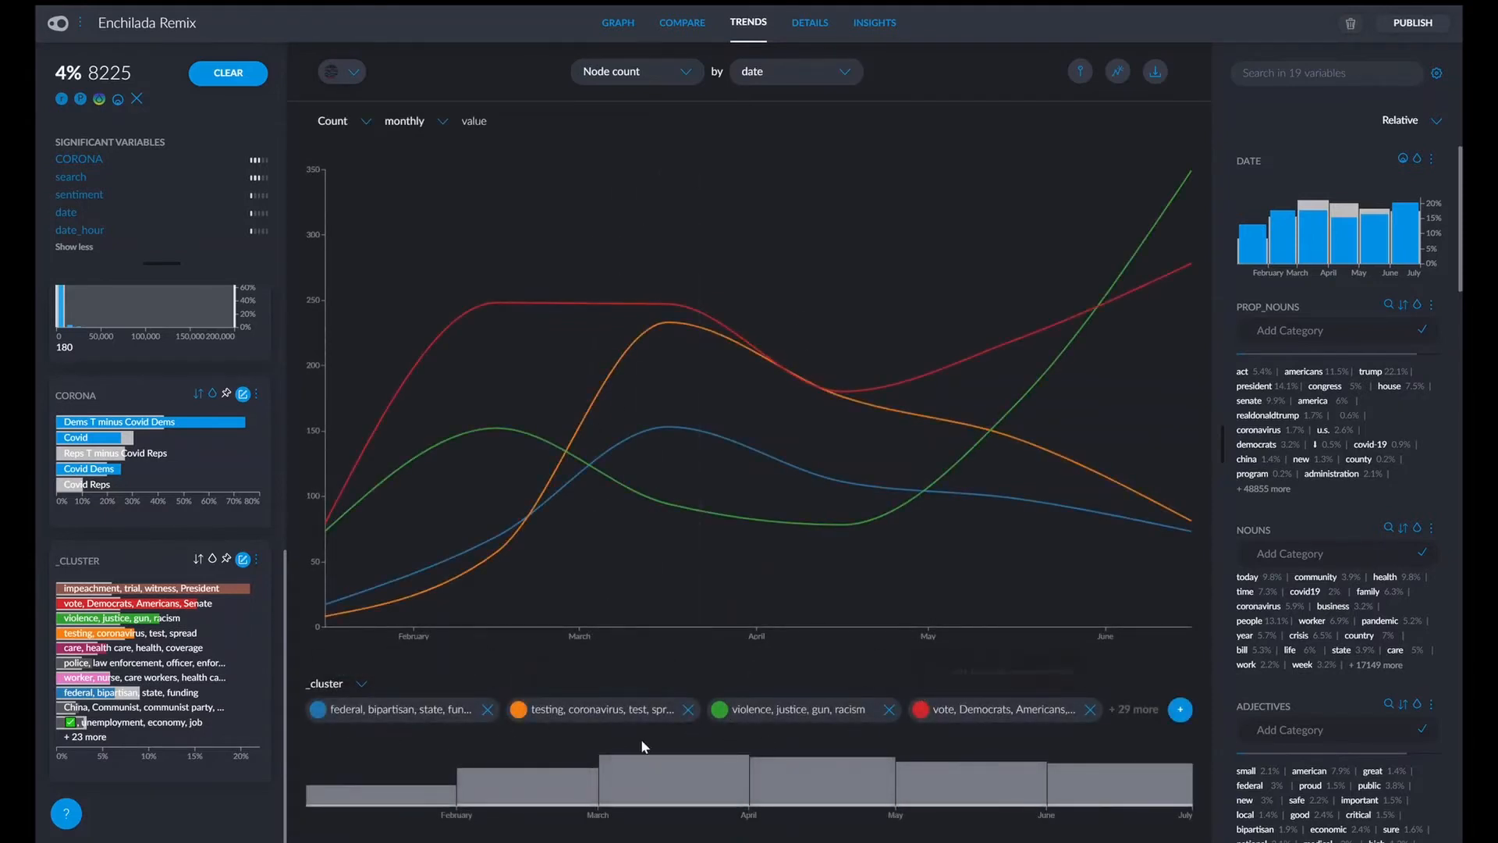
scroll(207, 589, "up", 6)
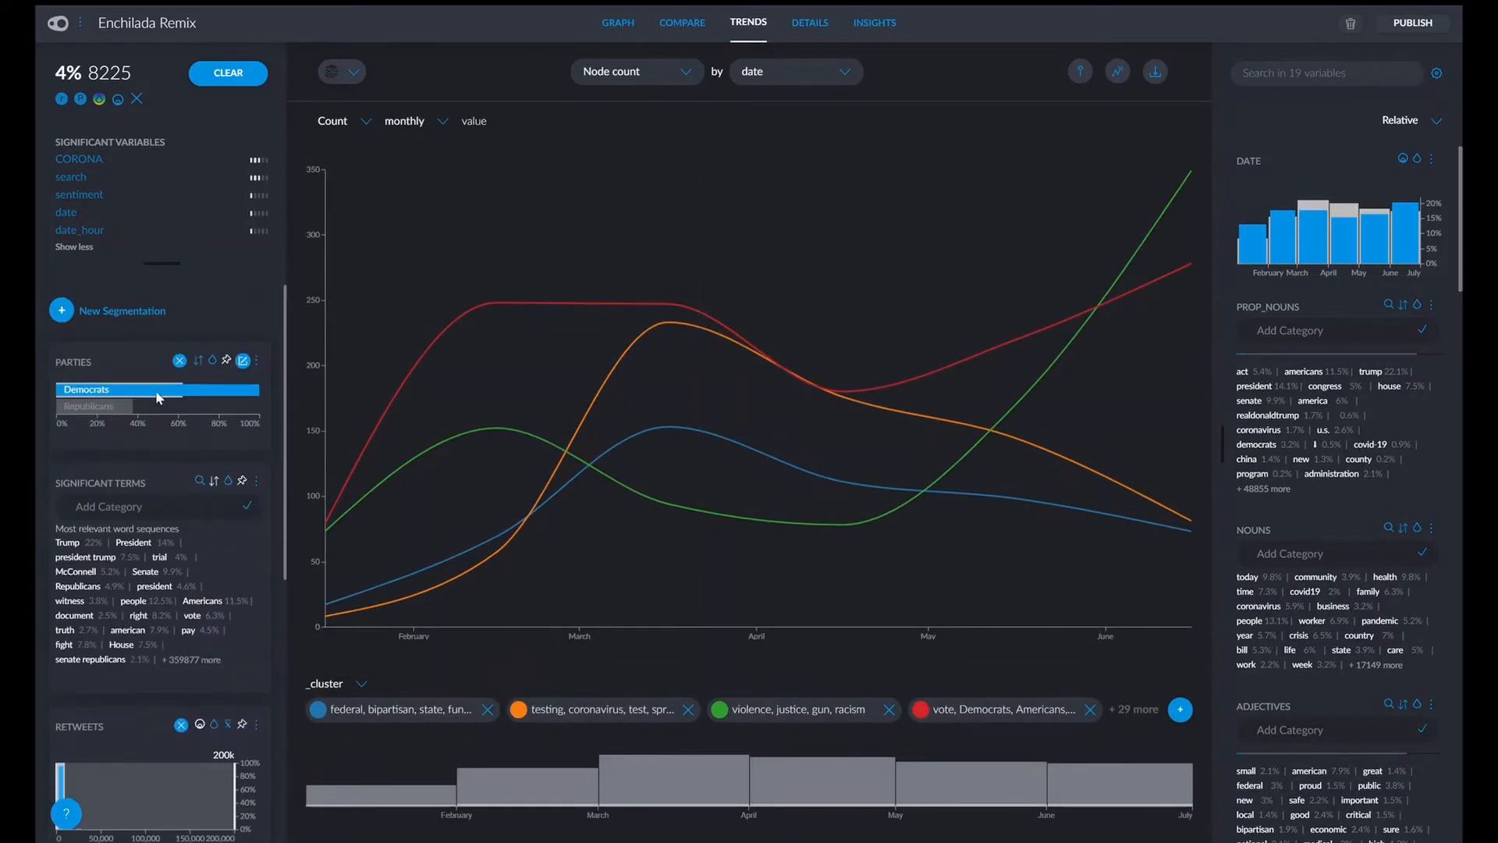
Clear the current selection and color the trend chart by Parties.
left_click(215, 361)
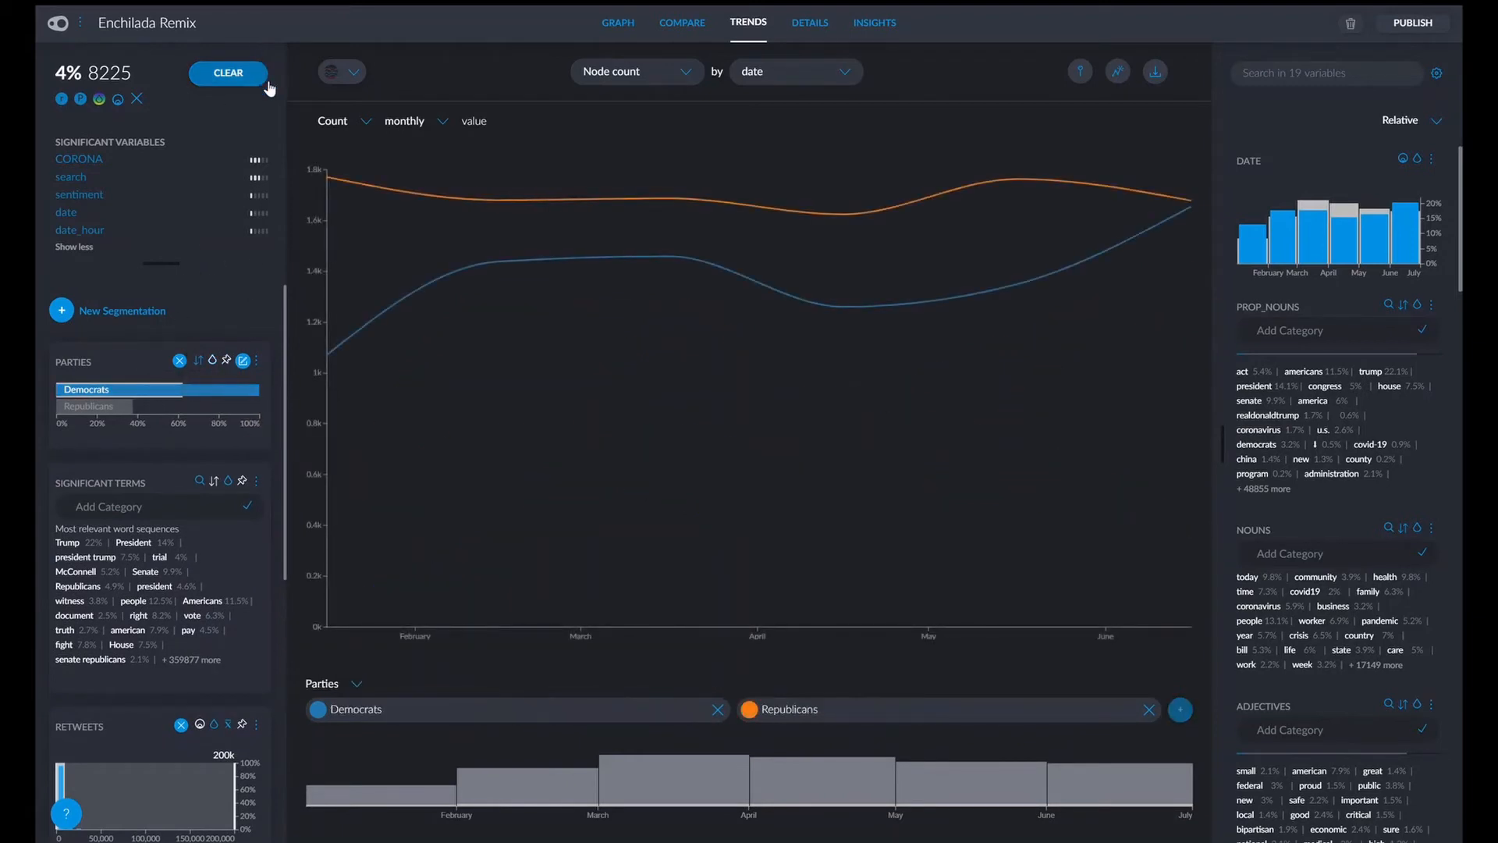
left_click(245, 78)
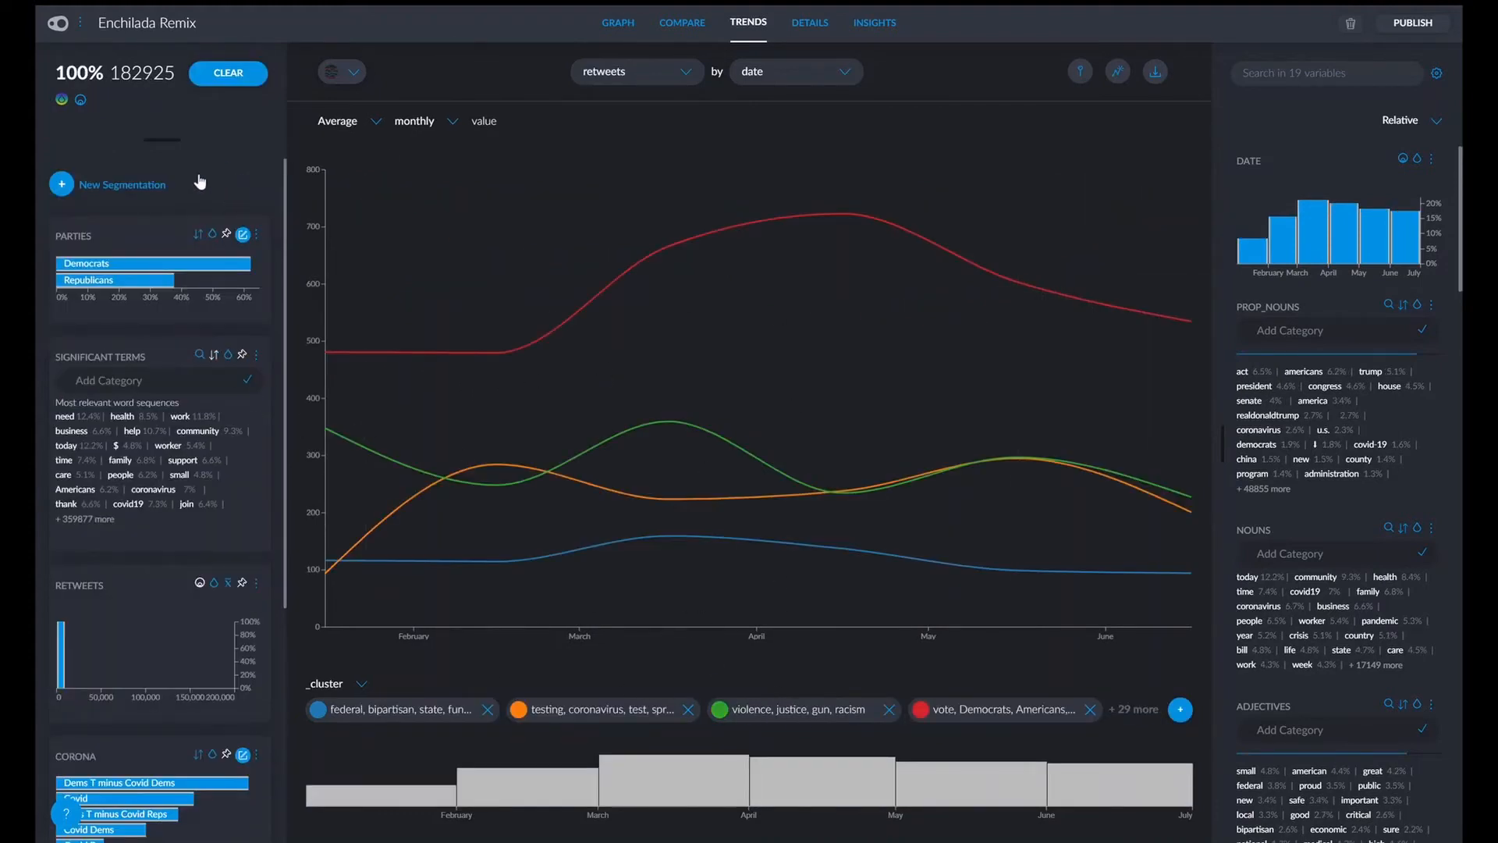
left_click(223, 235)
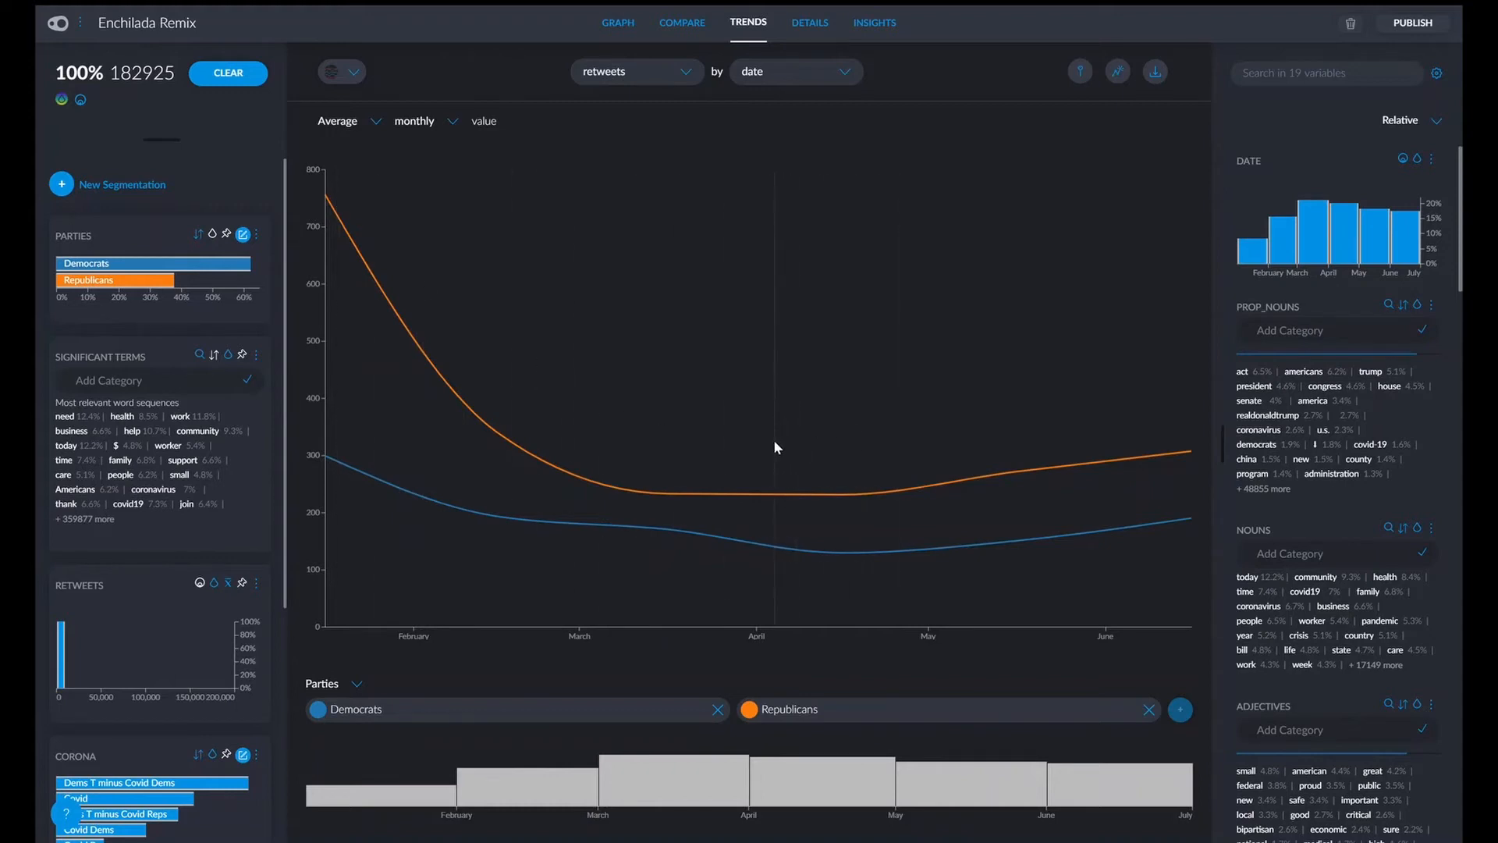
Plot the node count by date for both parties and compare their monthly values.
left_click(685, 74)
left_click(643, 97)
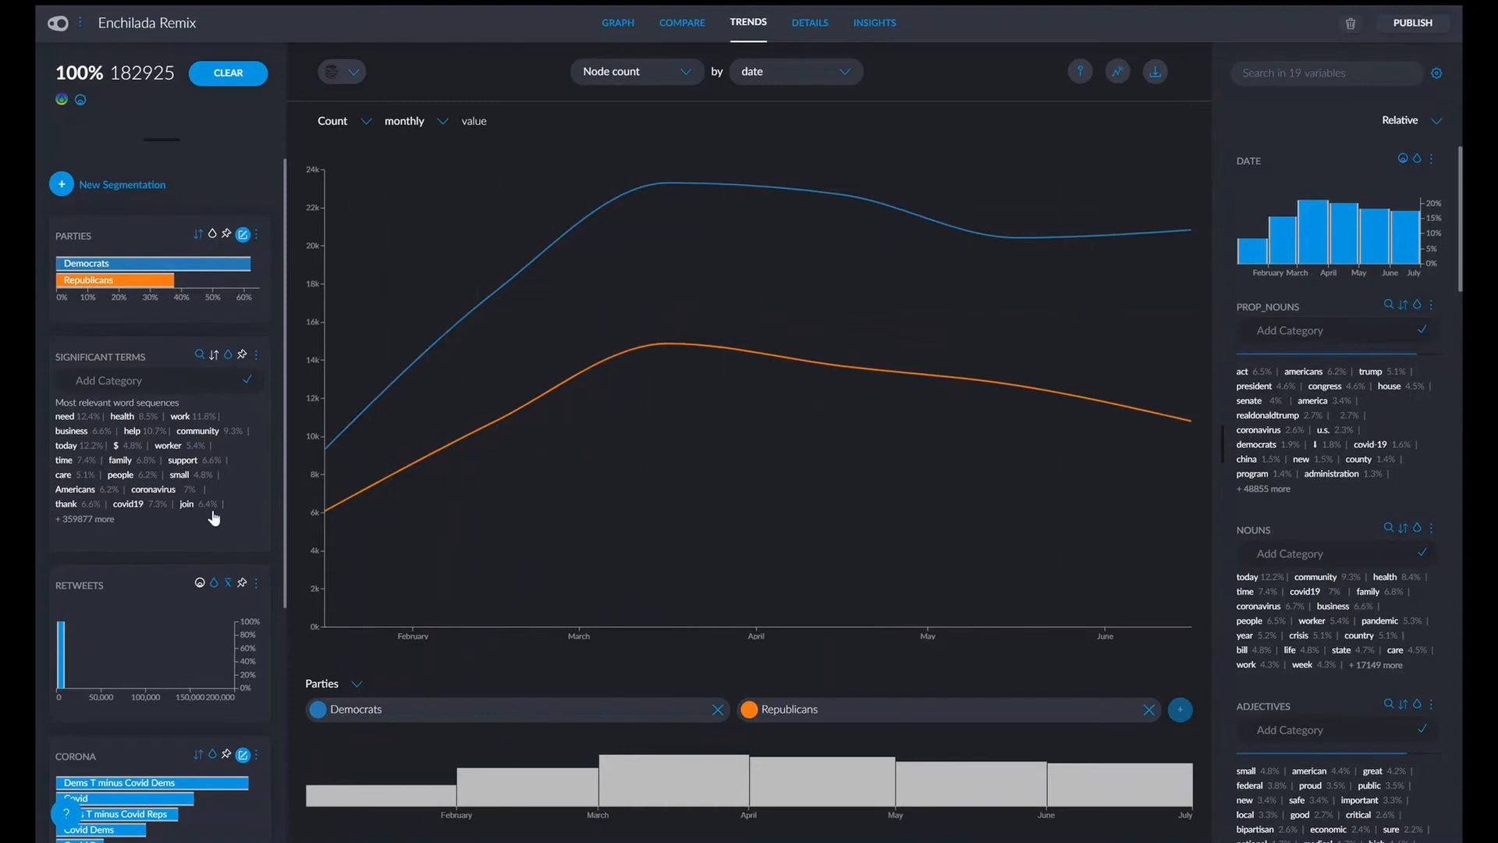
scroll(145, 565, "down", 3)
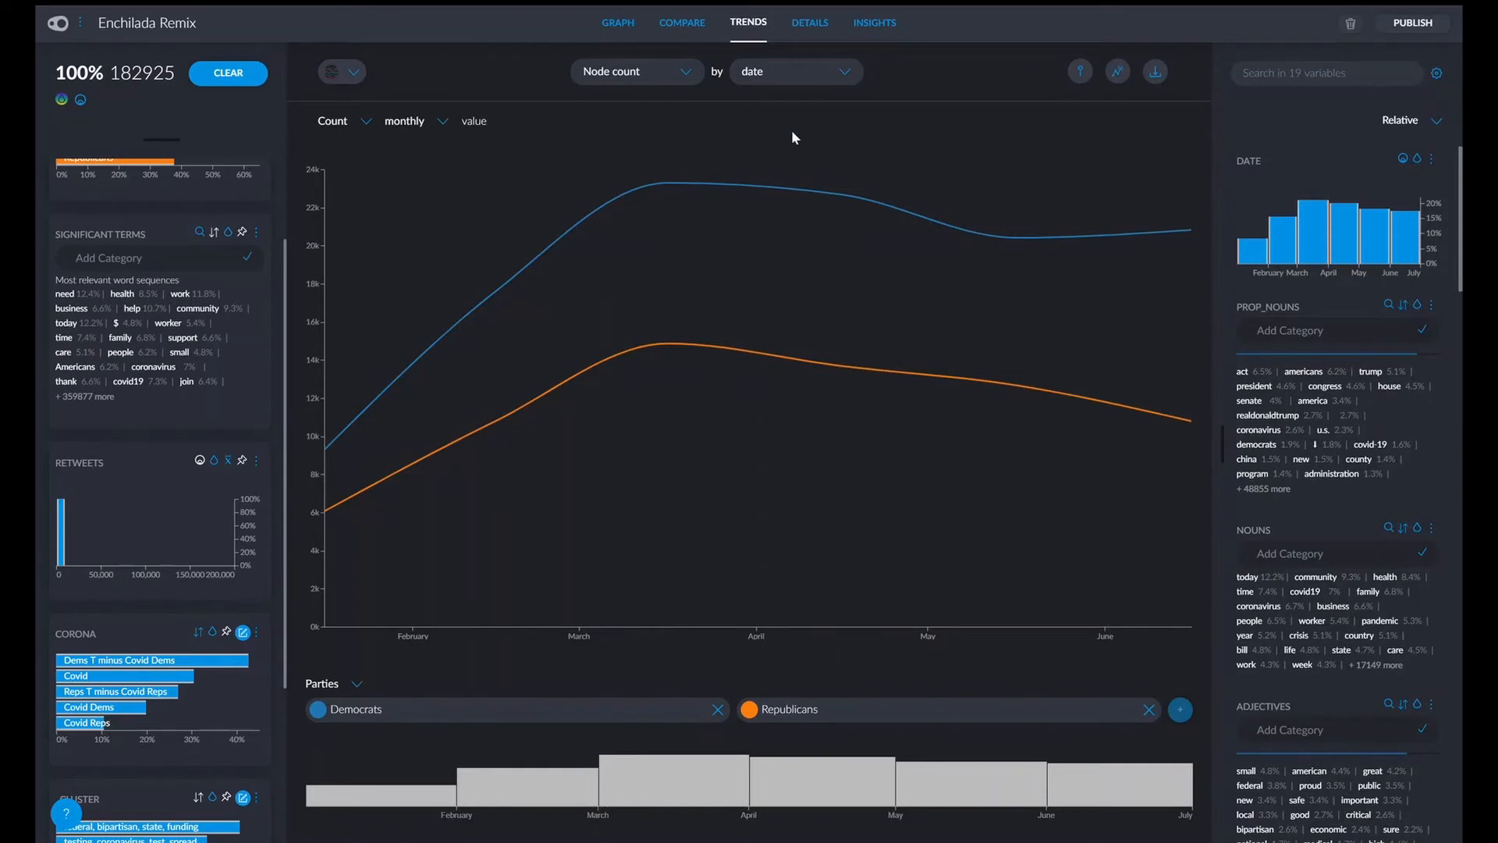
mouse_move(844, 232)
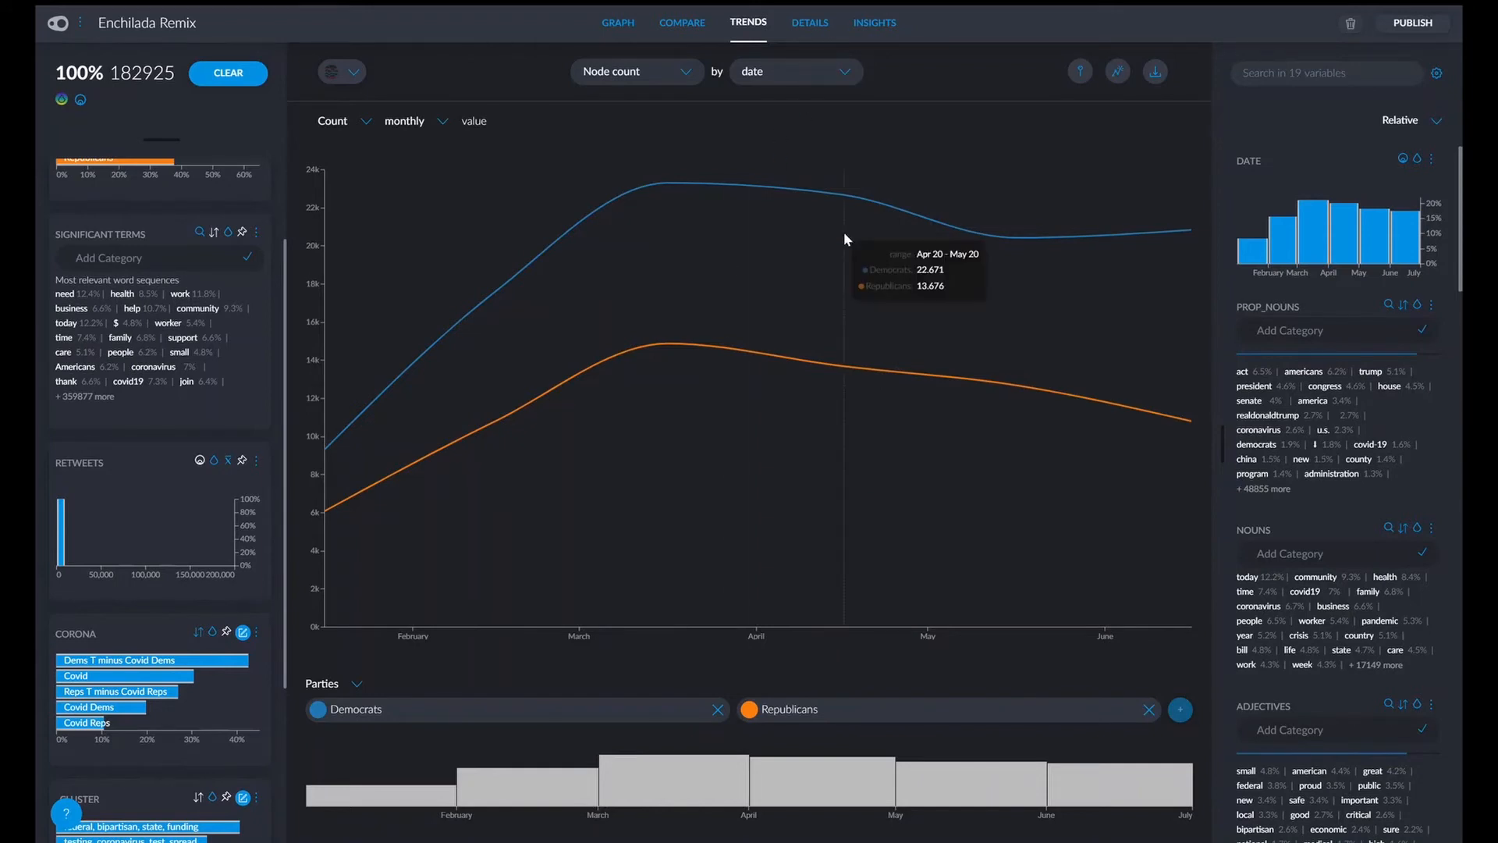
scroll(165, 438, "up", 3)
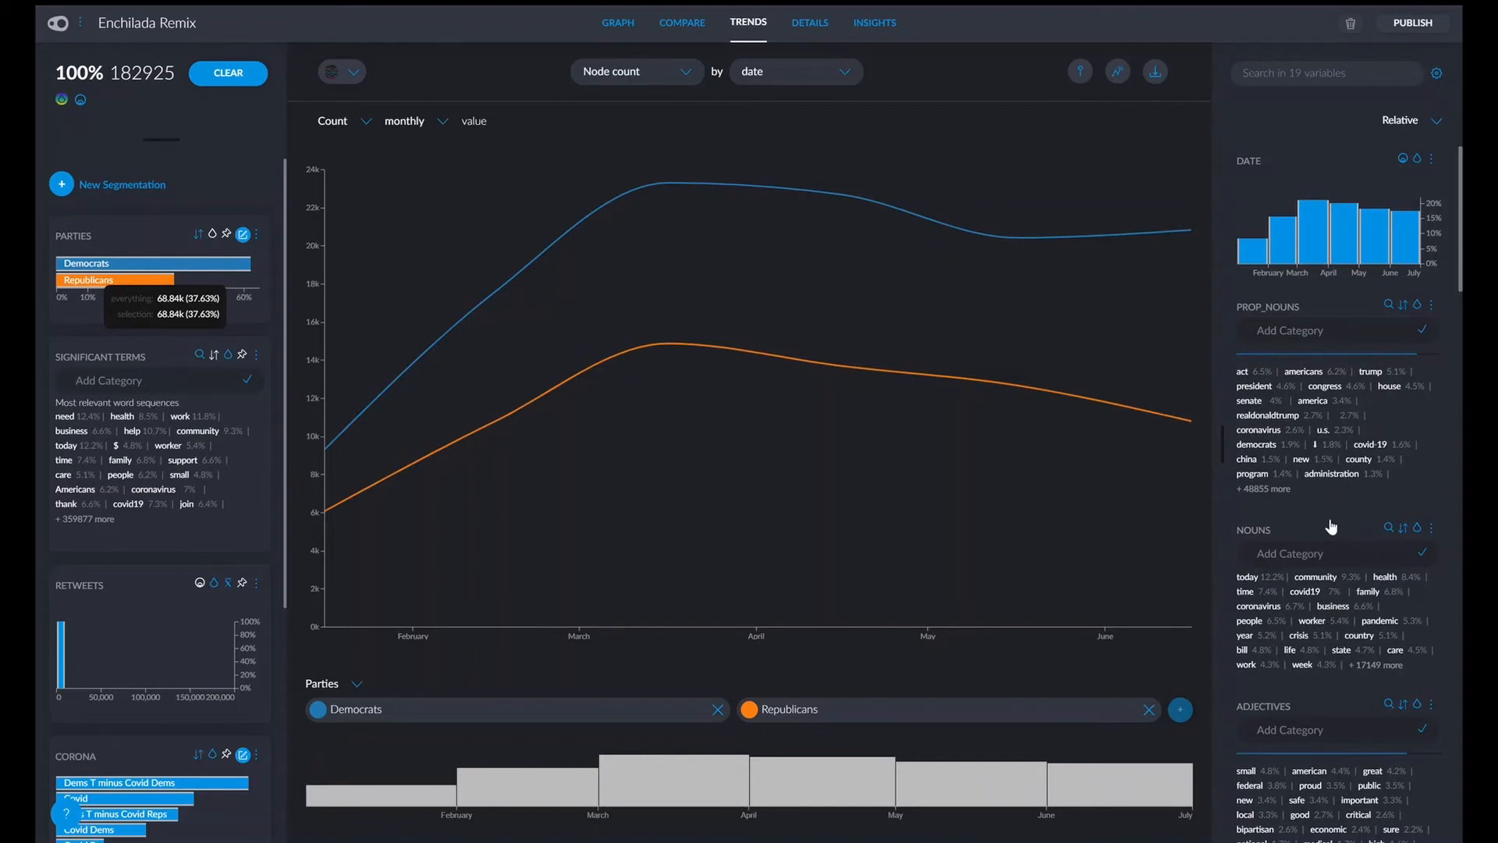
Select the Republicans segment of Parties and sort the Adjectives variable by uplift.
left_click(105, 280)
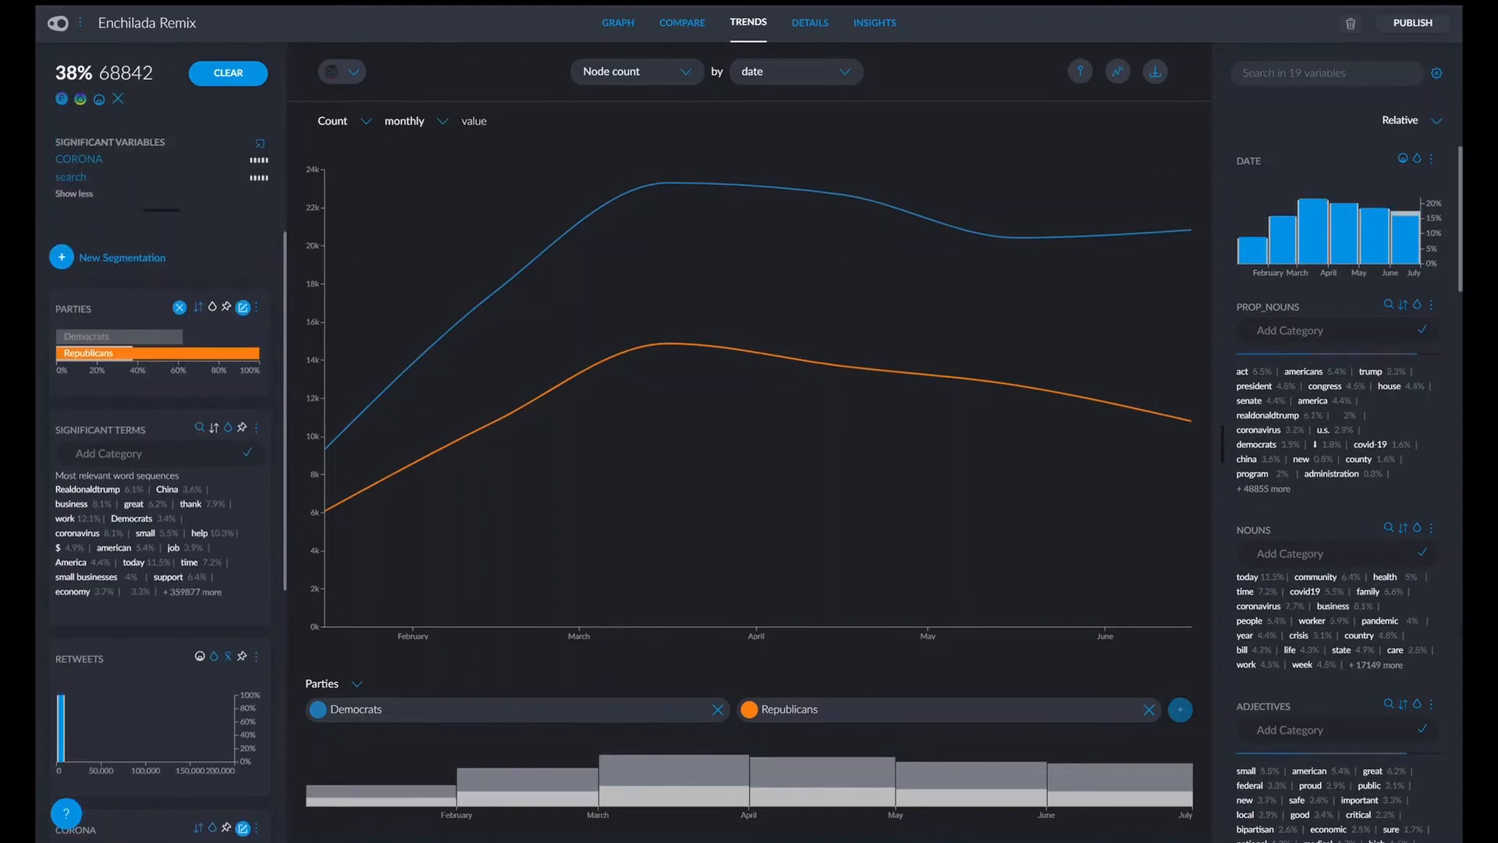
scroll(1373, 488, "down", 4)
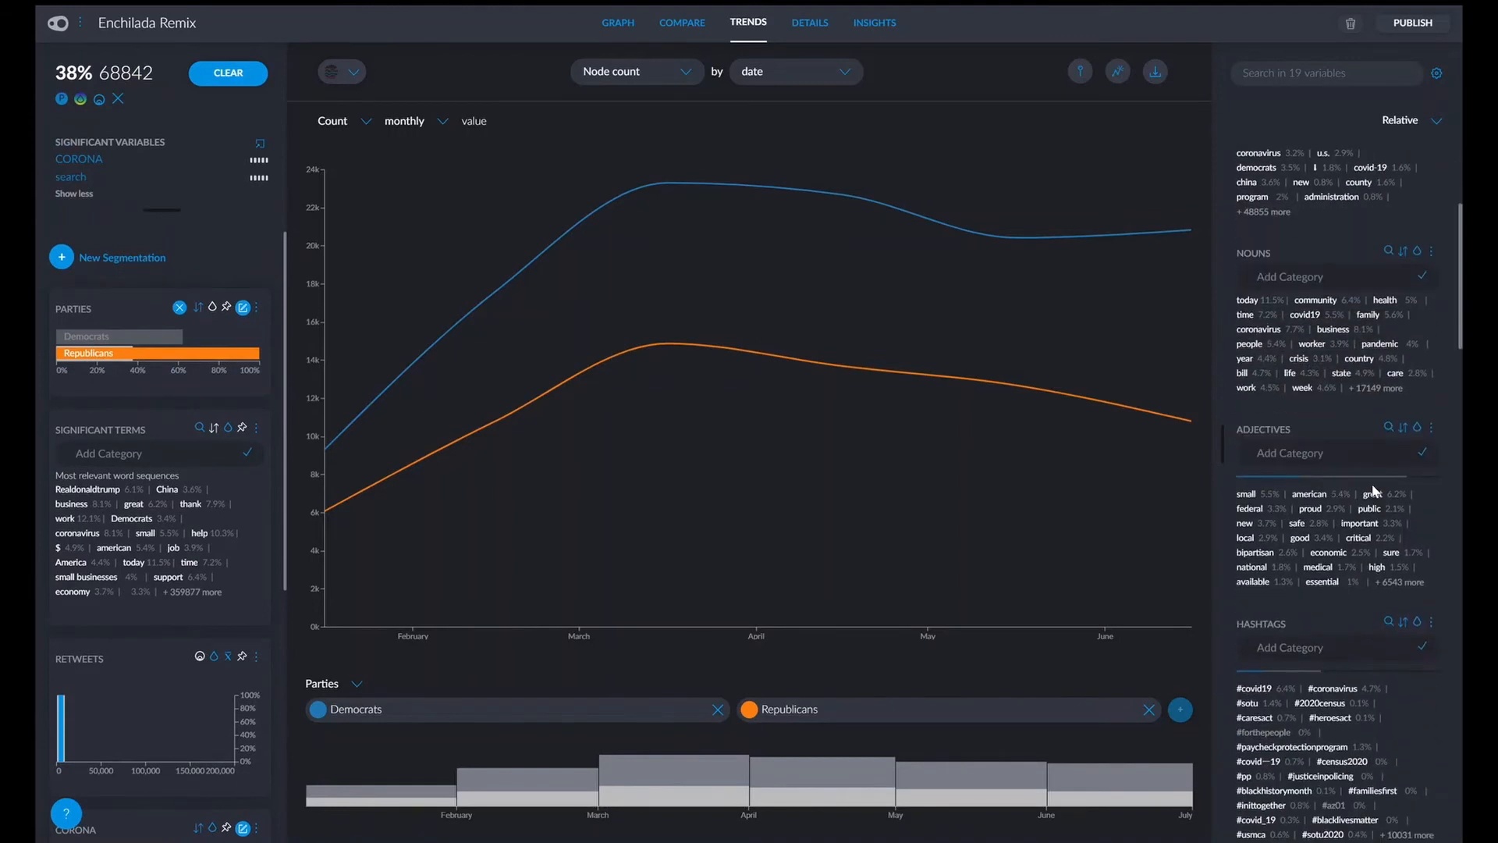
left_click(1403, 428)
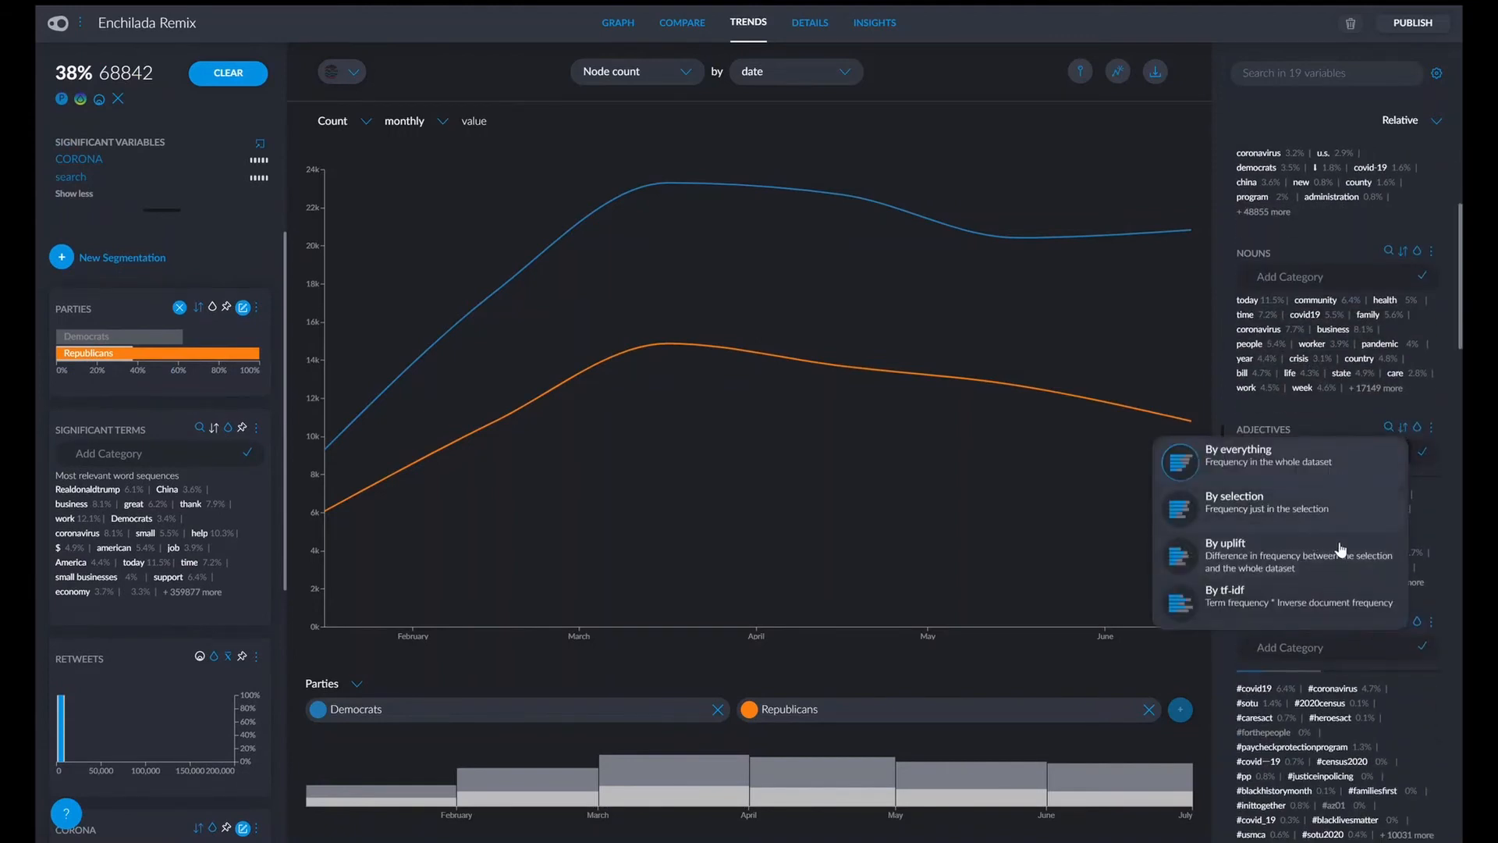
left_click(1344, 578)
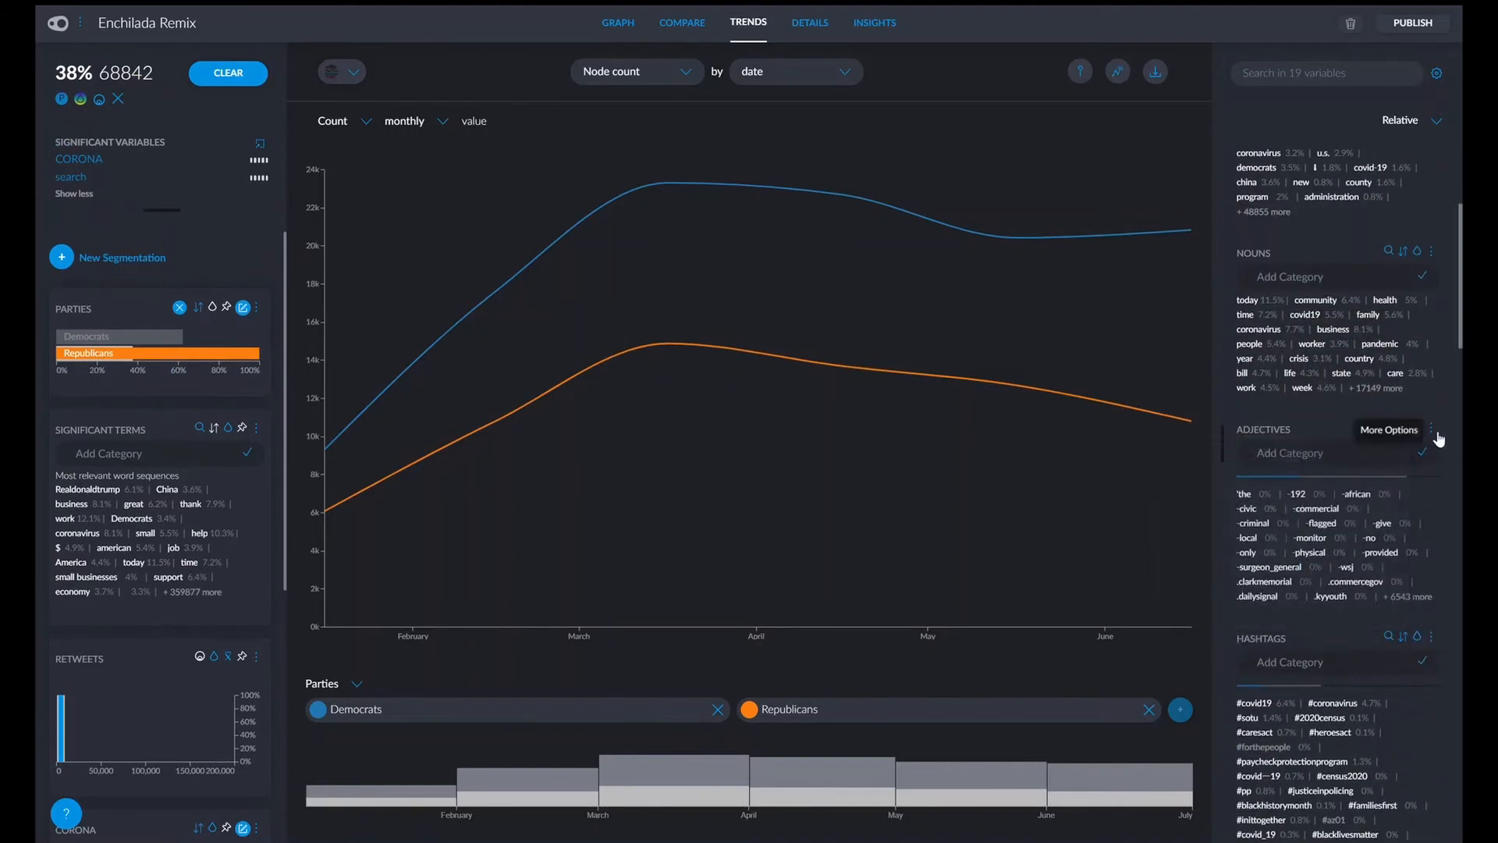
Re-sort the Adjectives variable by frequency in the selection.
left_click(1431, 427)
left_click(1403, 428)
left_click(1403, 429)
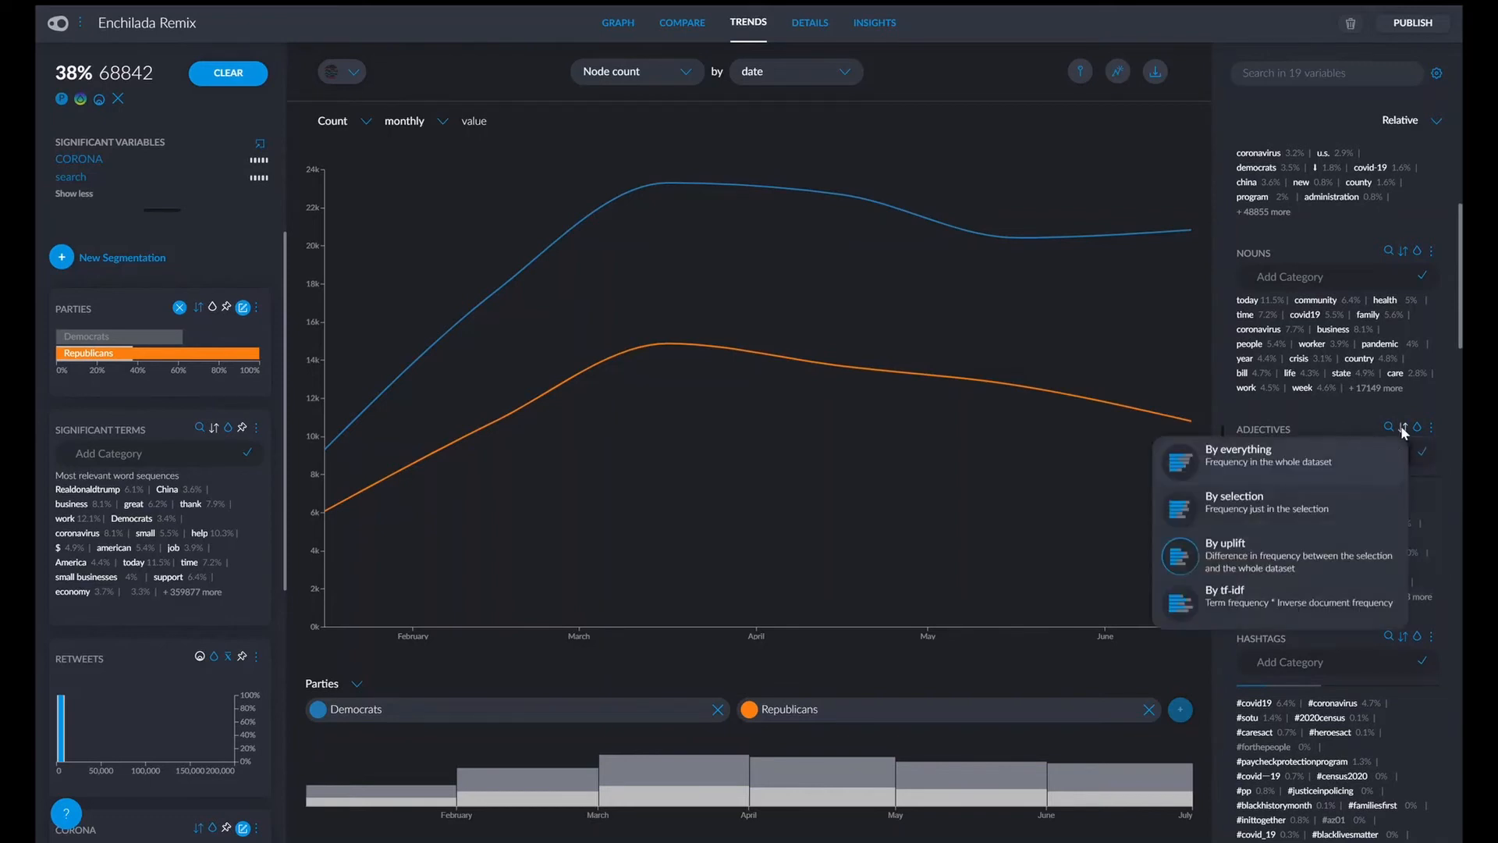
left_click(1404, 488)
View the Adjectives variable as a chart with more terms loaded, and look through the Republicans' Corona and cluster breakdowns.
left_click(1434, 430)
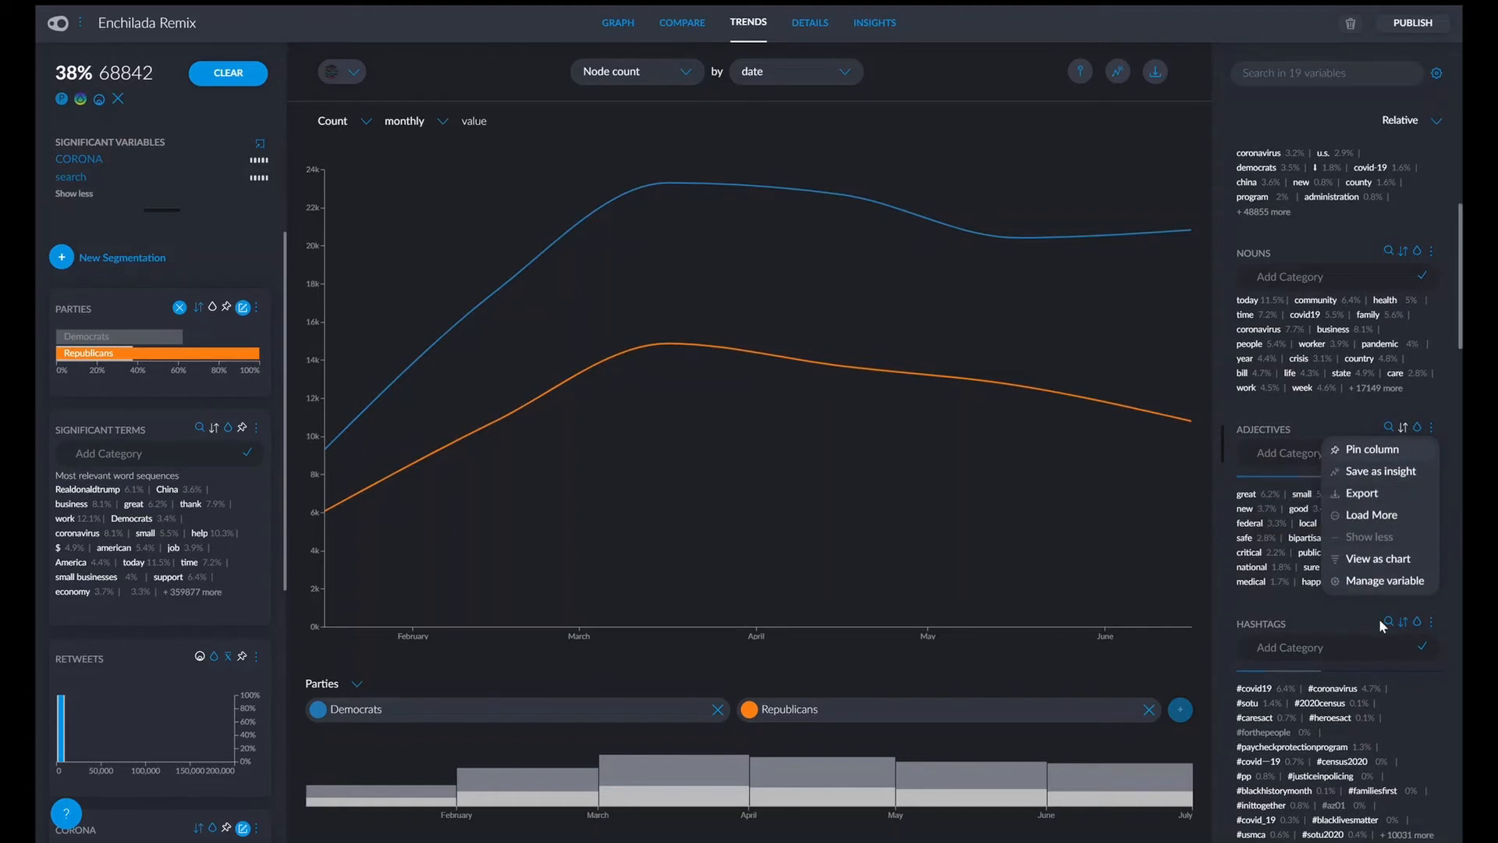
left_click(1405, 567)
scroll(1272, 595, "down", 1)
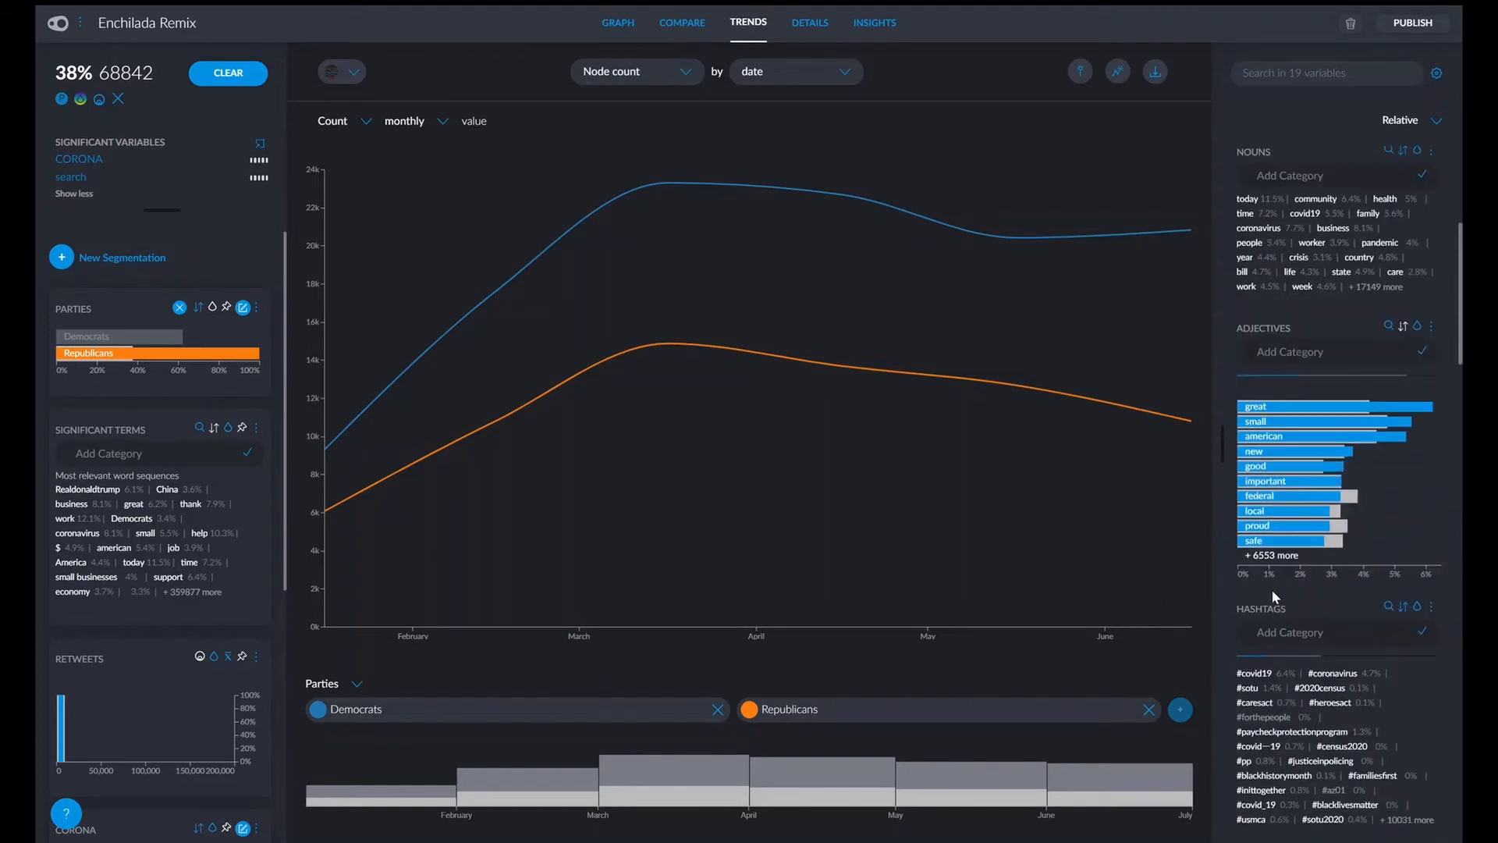
left_click(1248, 556)
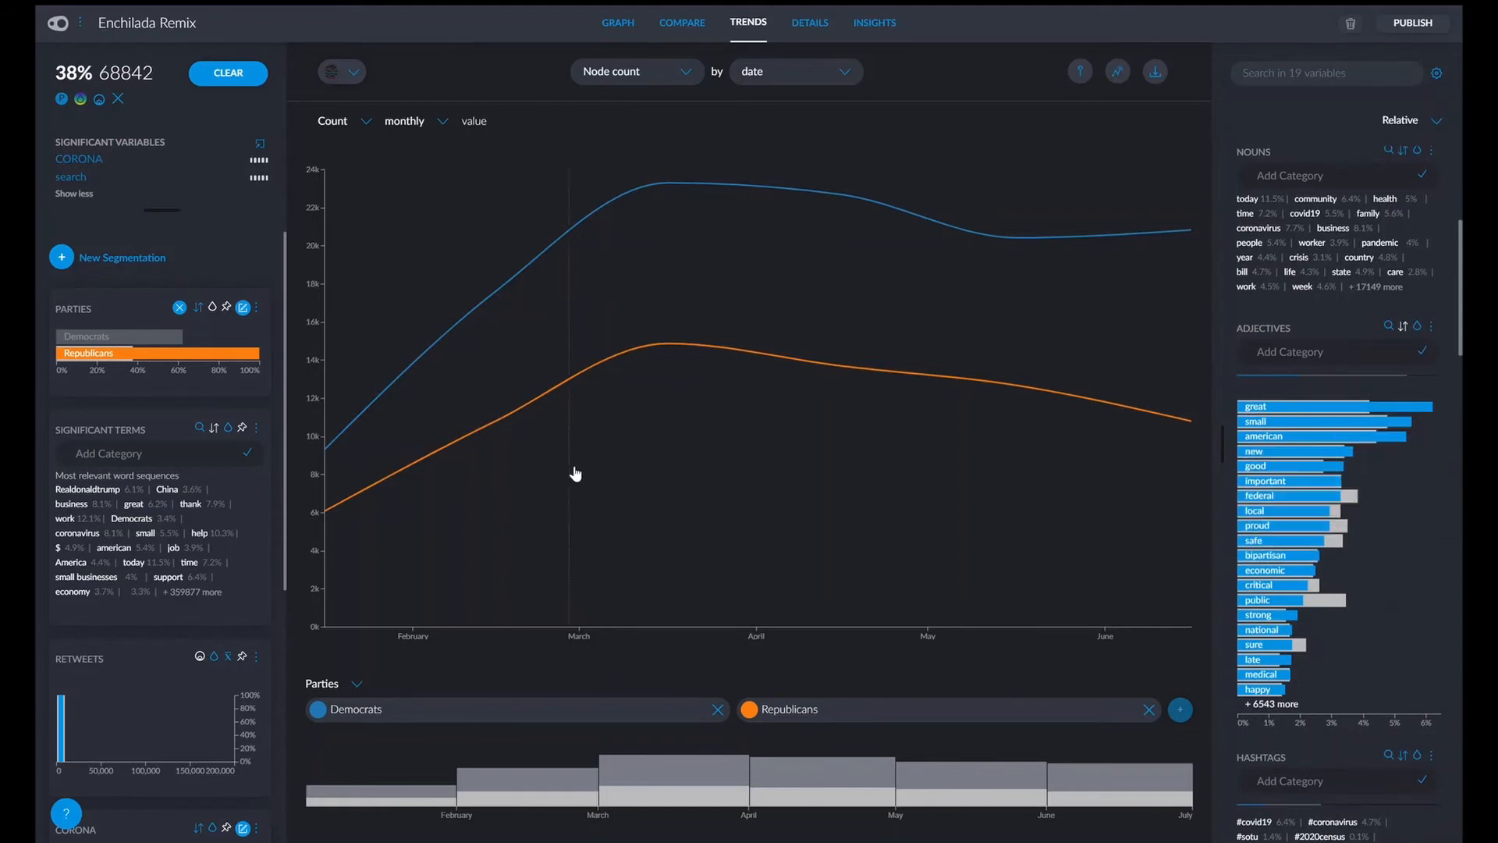
scroll(185, 539, "down", 2)
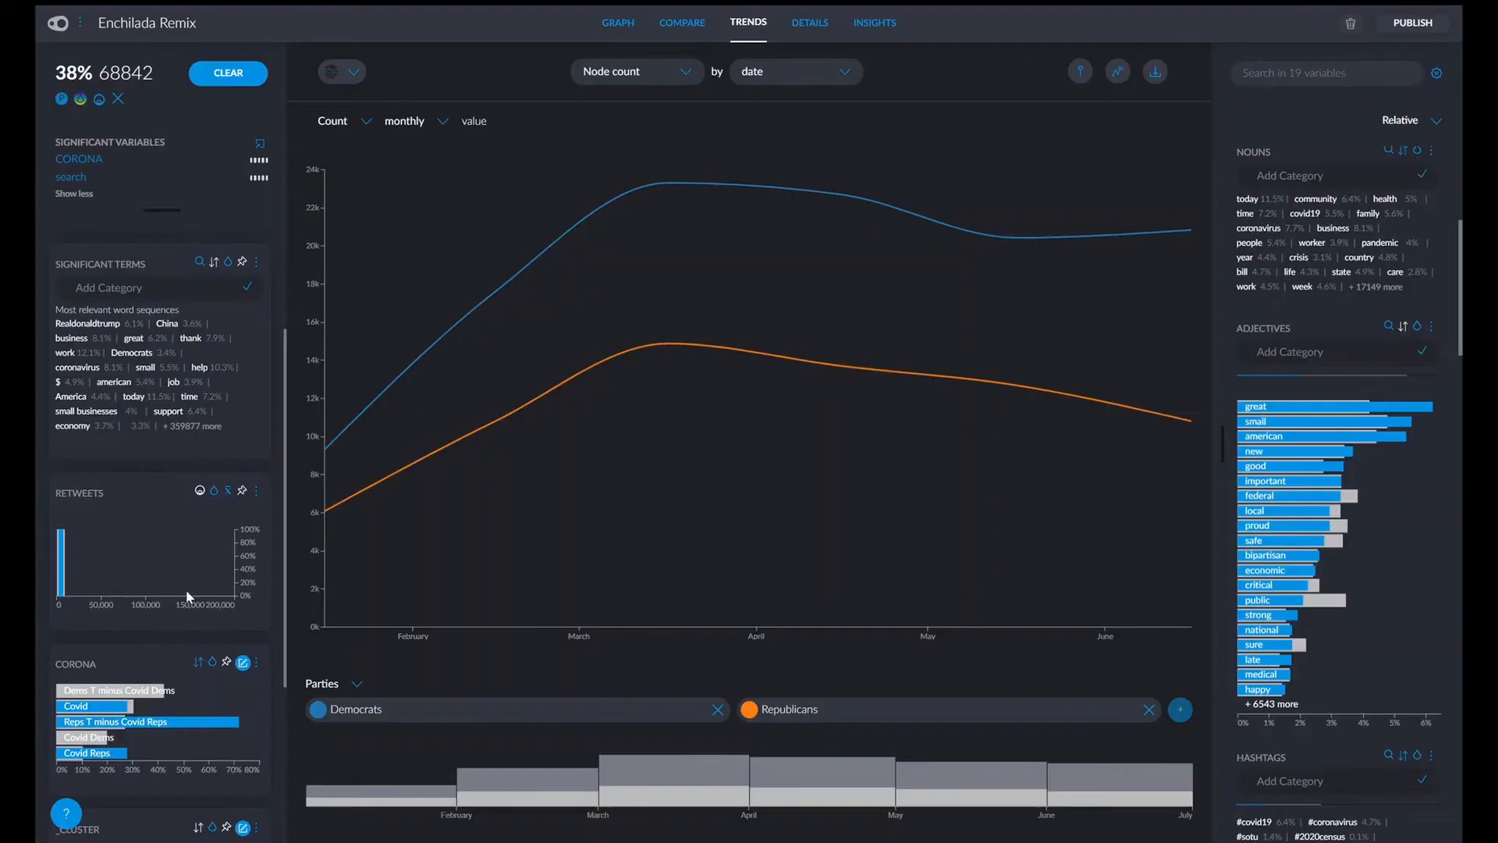
scroll(187, 597, "up", 1)
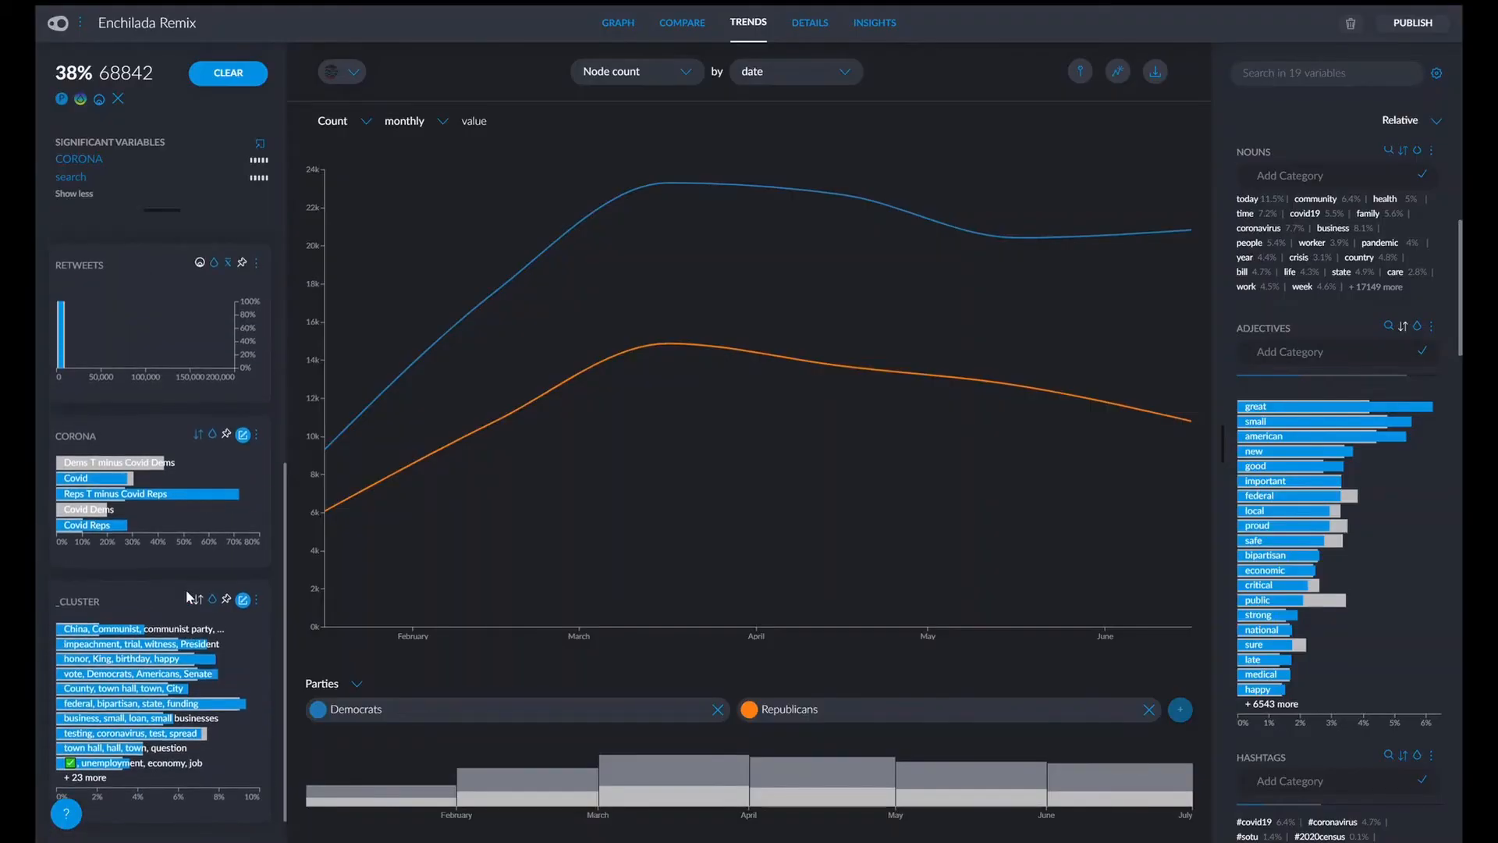
scroll(163, 491, "up", 5)
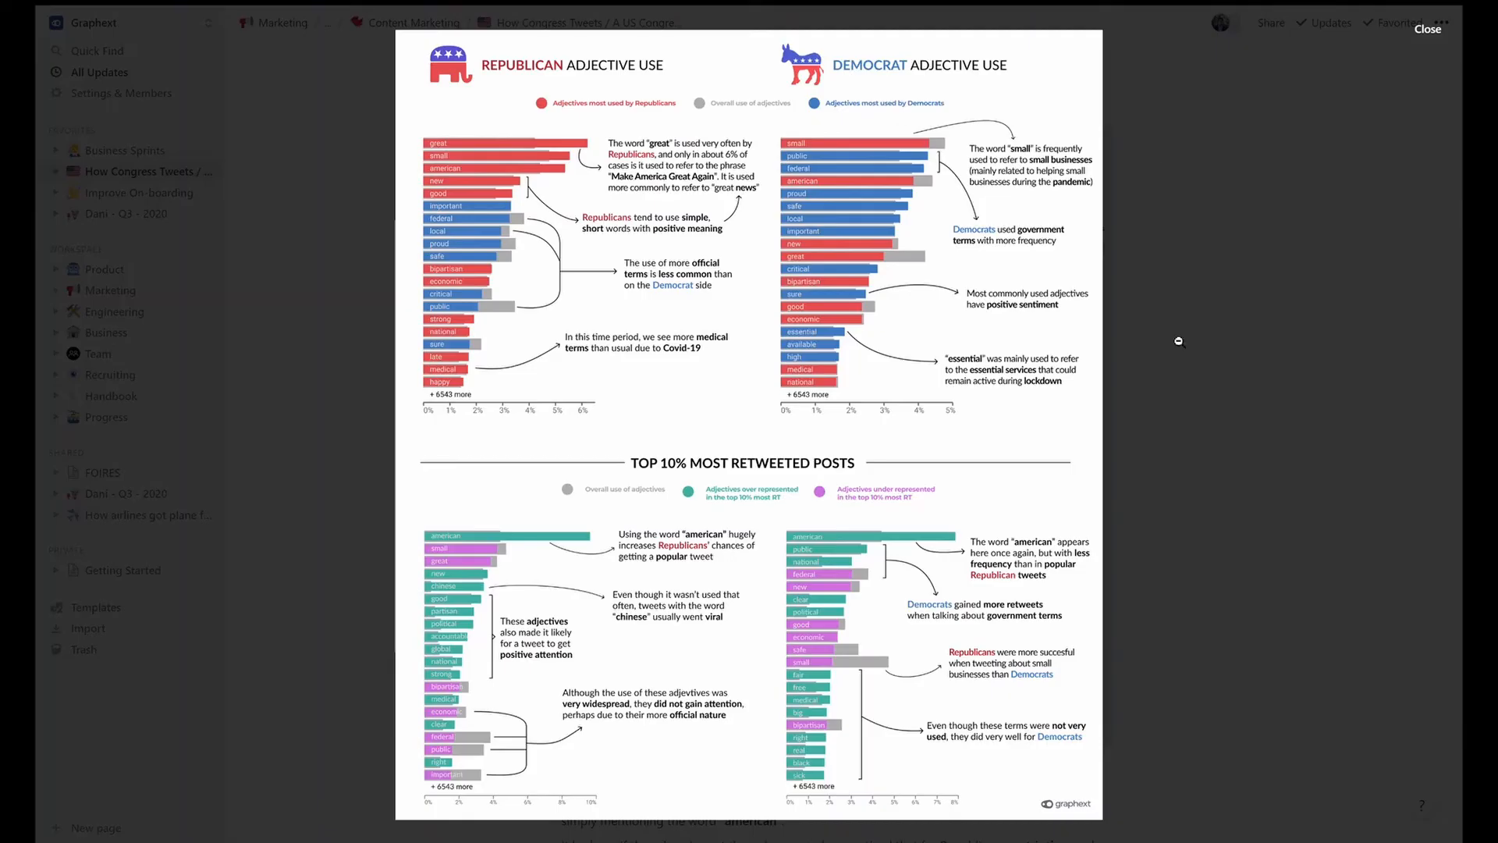
Switch to the How Congress Tweets report in Notion and examine its adjective-use, emoji-use and Covid-19 by party charts.
left_click(1183, 344)
scroll(819, 335, "down", 1)
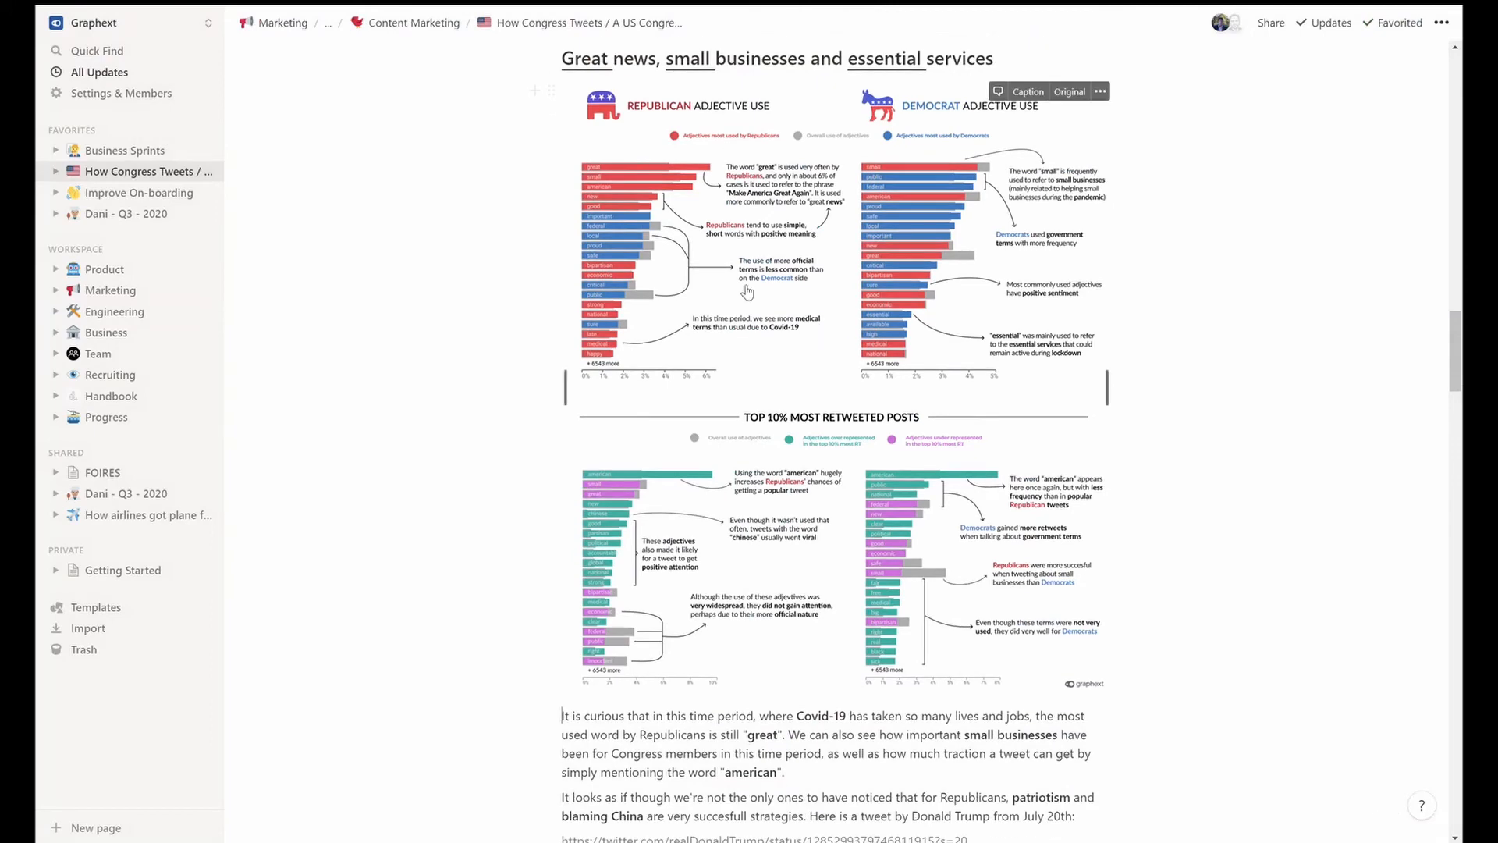
left_click(592, 257)
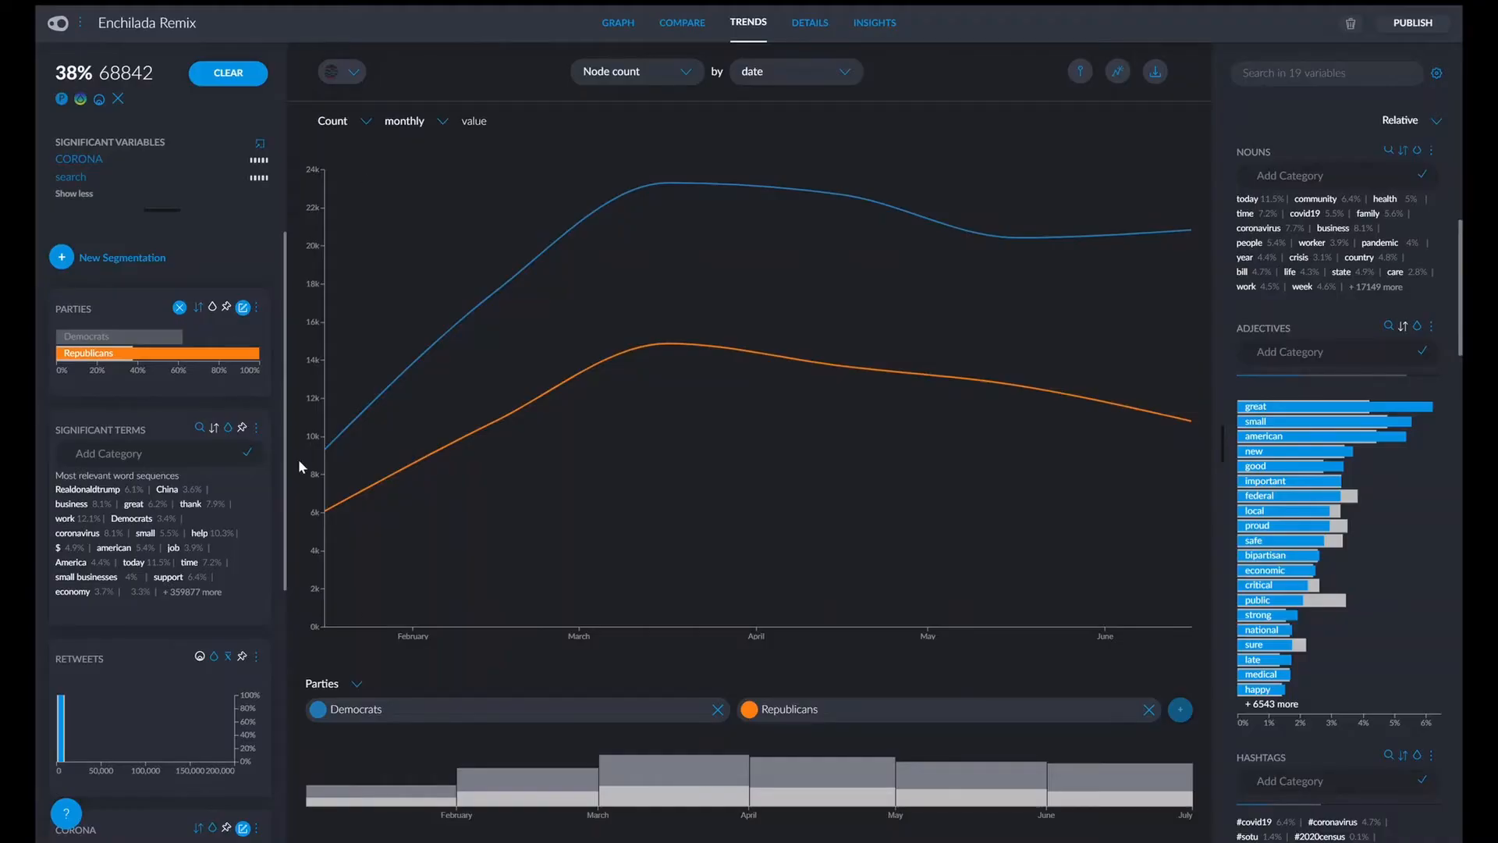
scroll(144, 522, "down", 5)
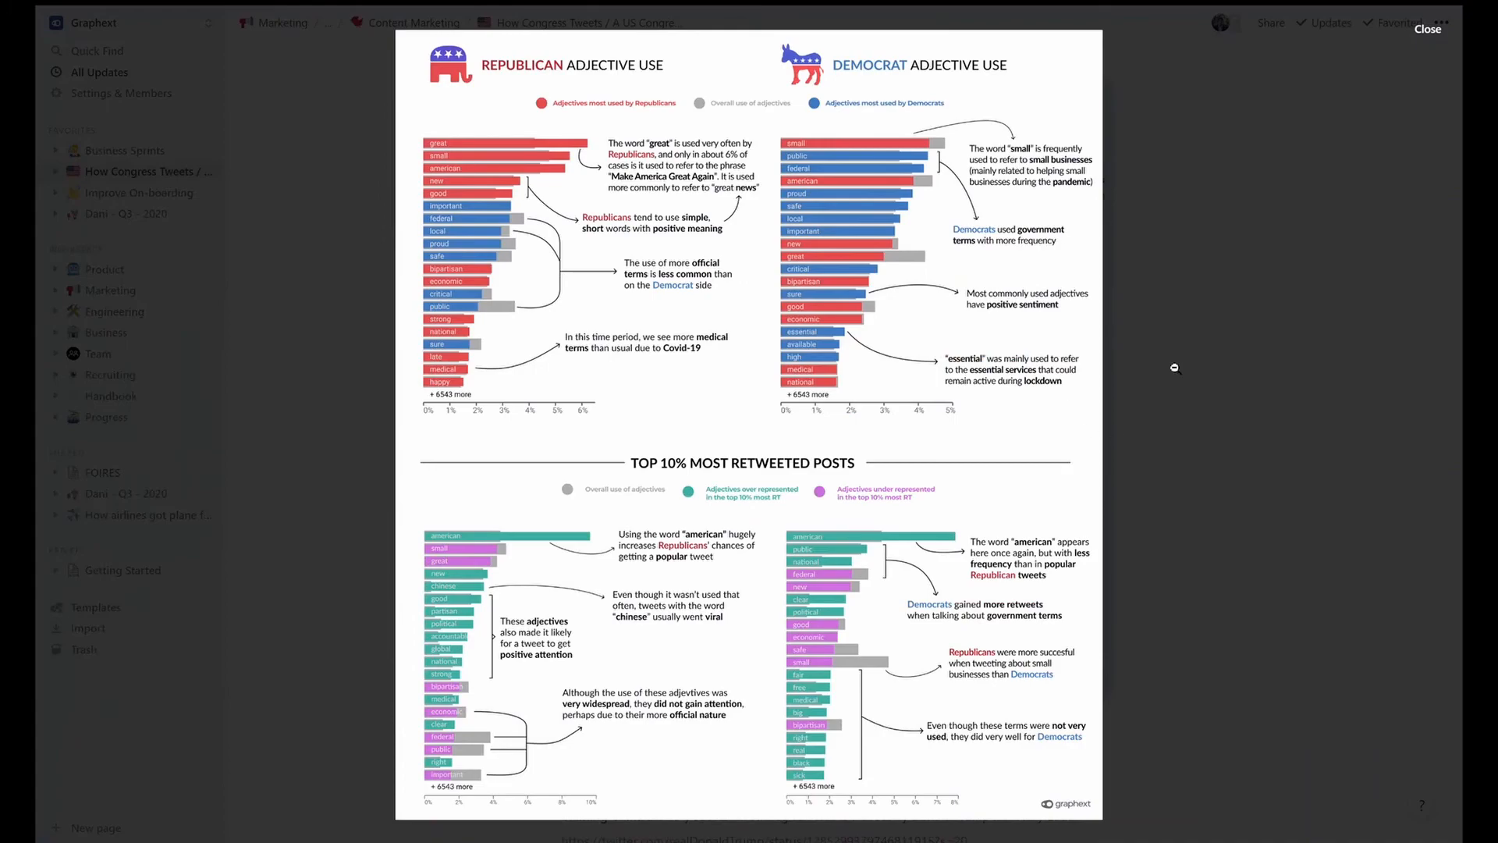
left_click(1174, 367)
scroll(1173, 525, "down", 15)
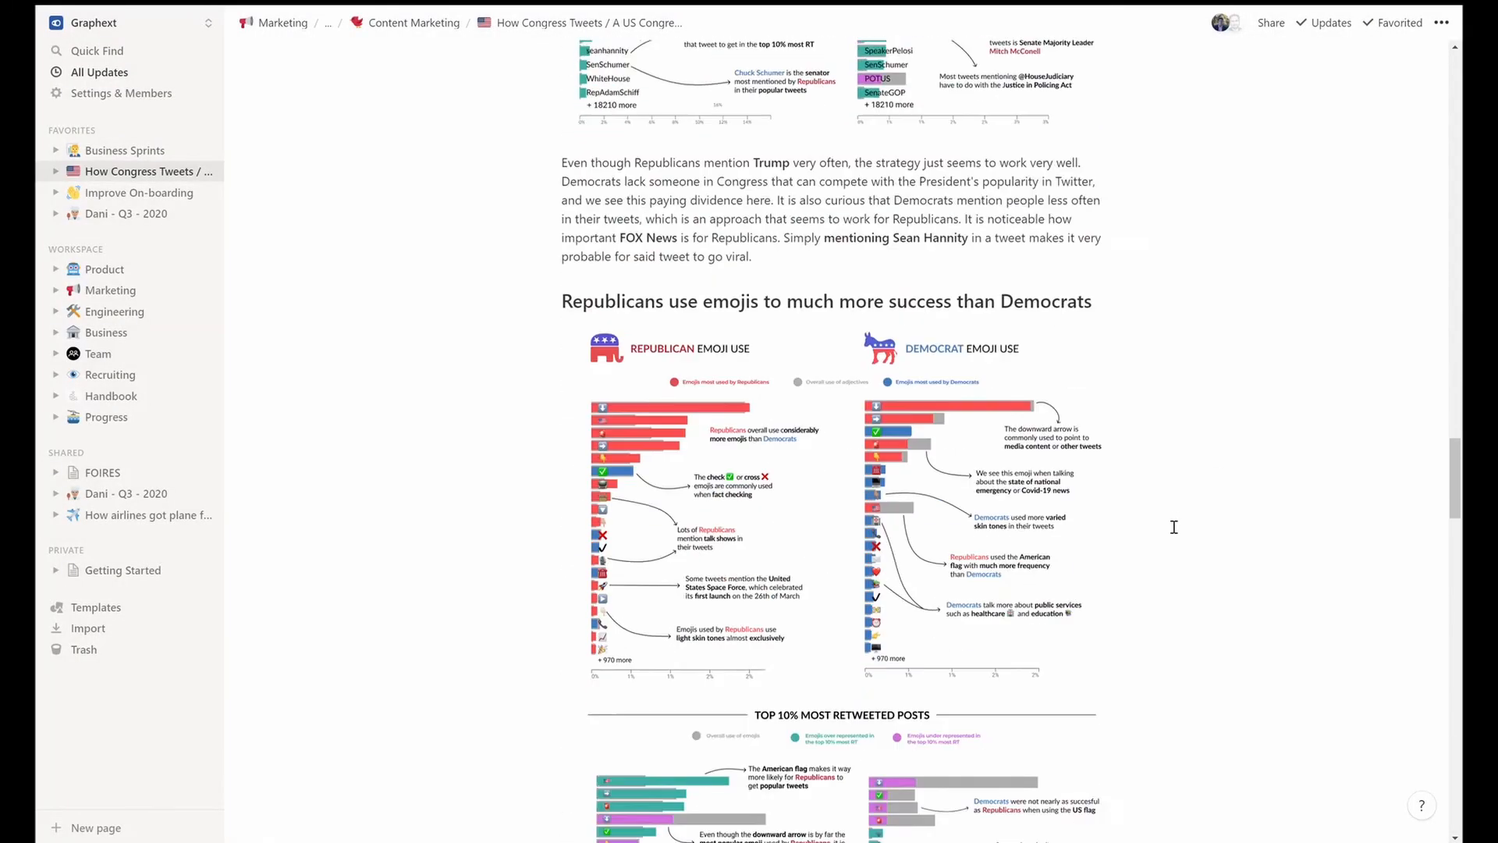
scroll(1173, 525, "down", 15)
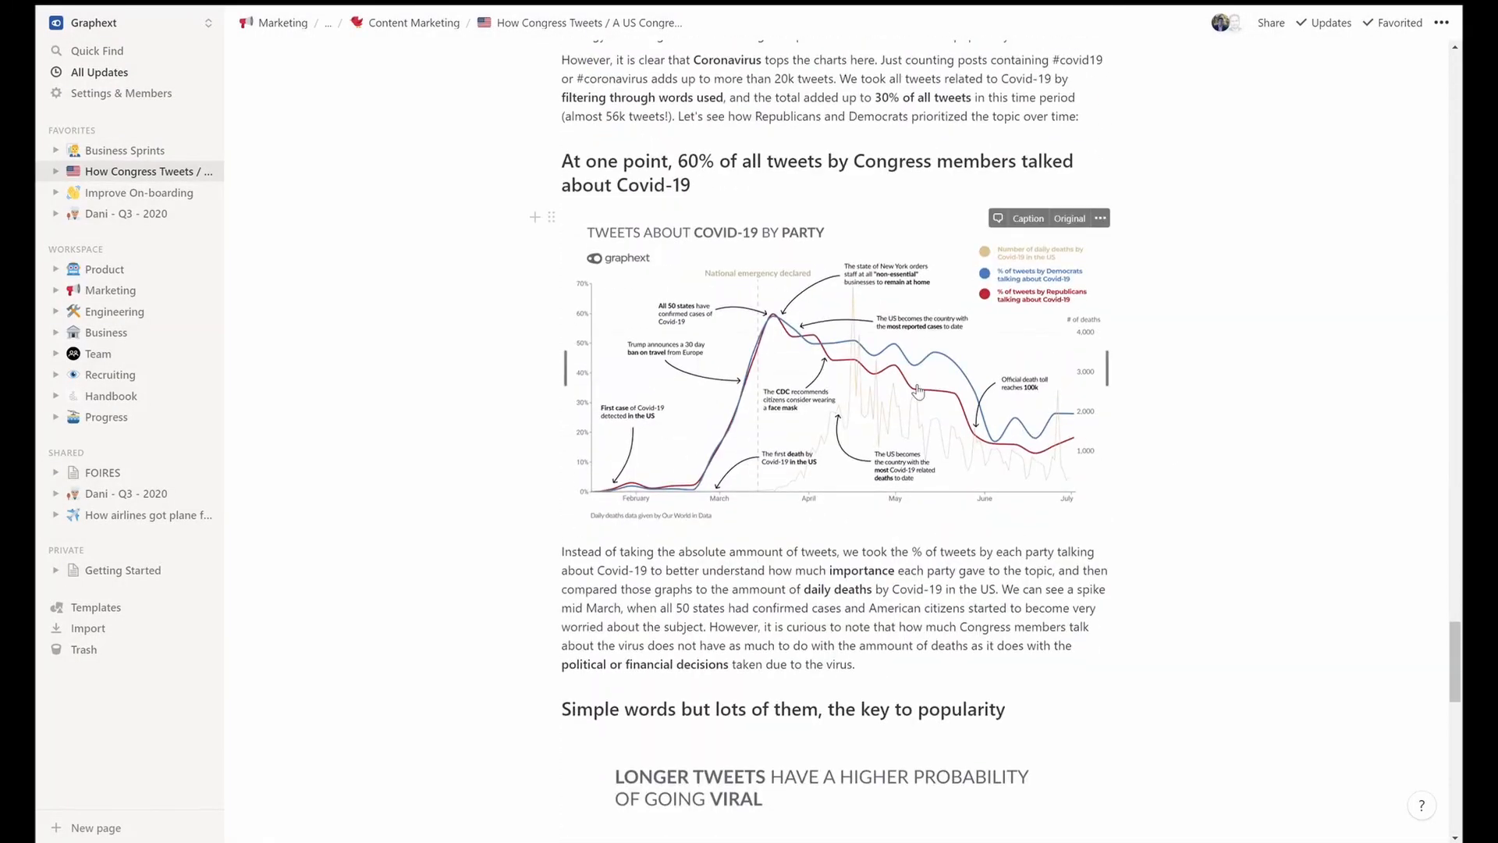
left_click(918, 392)
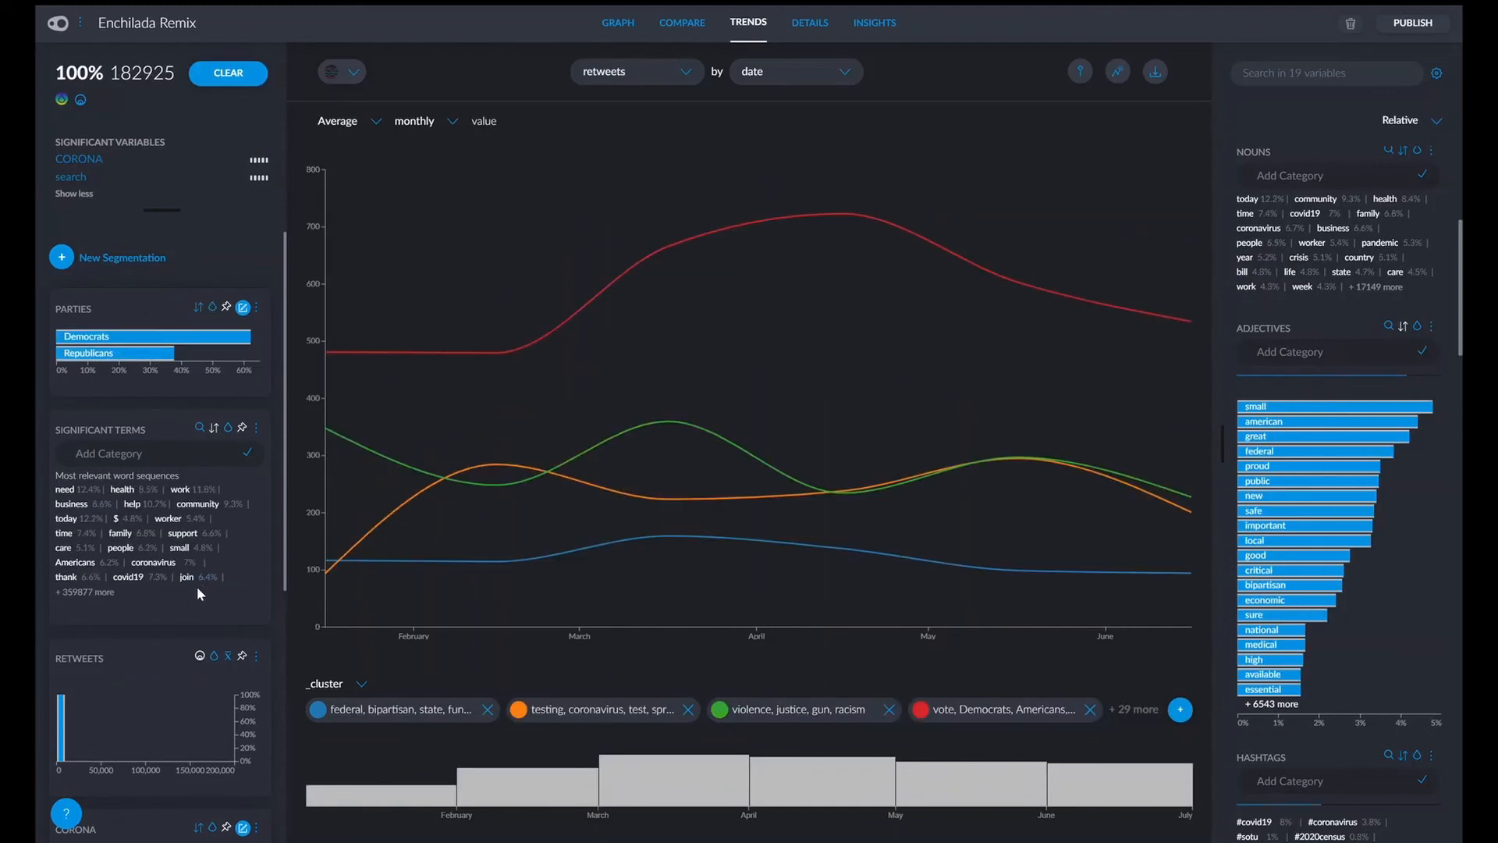
Back in Graphext, select the Covid segment of Corona and load more words in the Text variable.
scroll(218, 546, "down", 5)
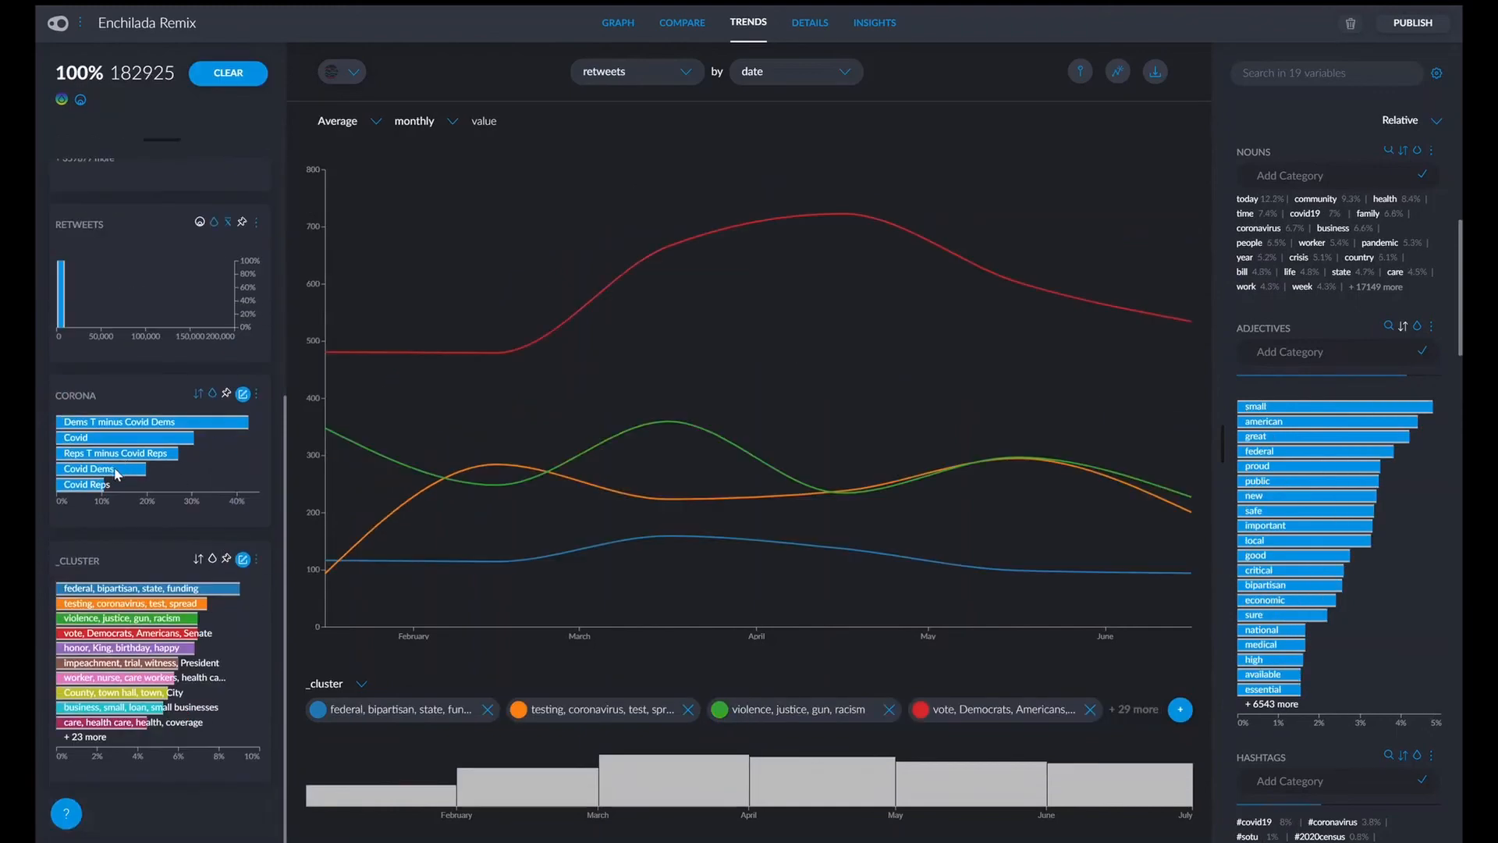
mouse_move(103, 449)
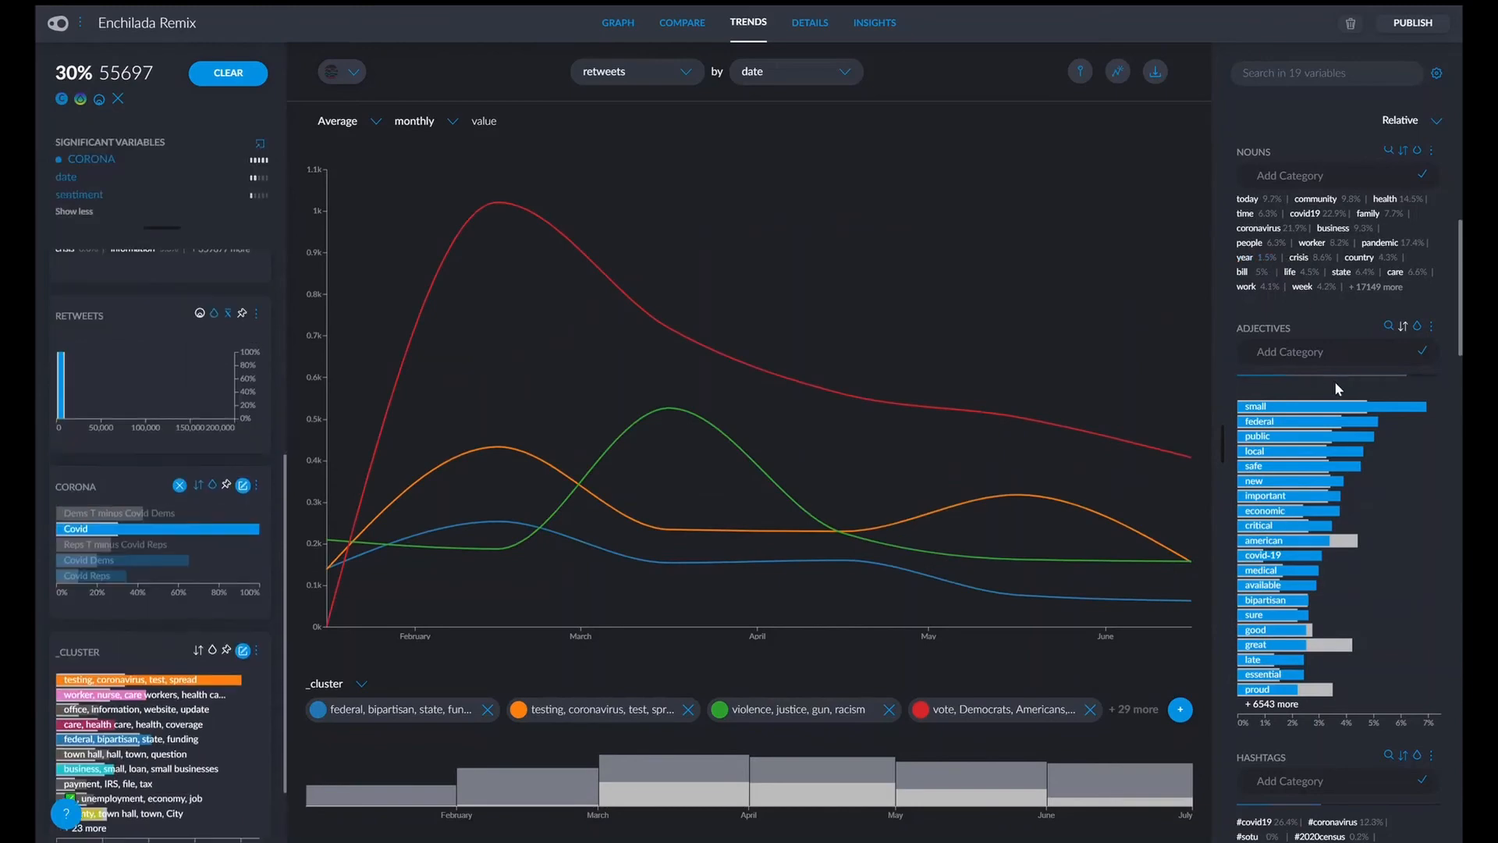
scroll(1334, 381, "down", 15)
scroll(1334, 381, "down", 15)
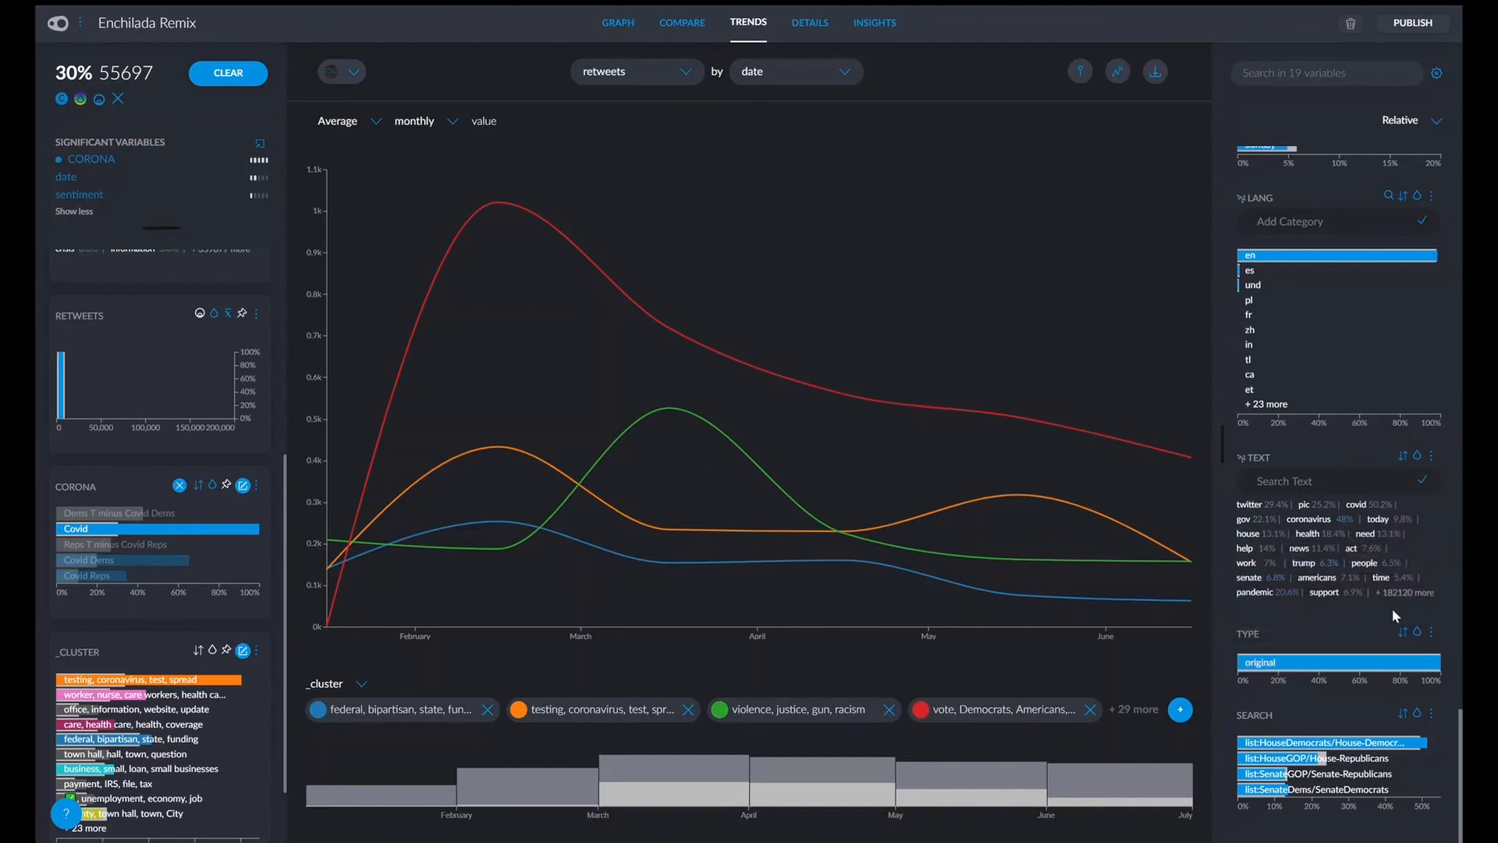
left_click(1418, 593)
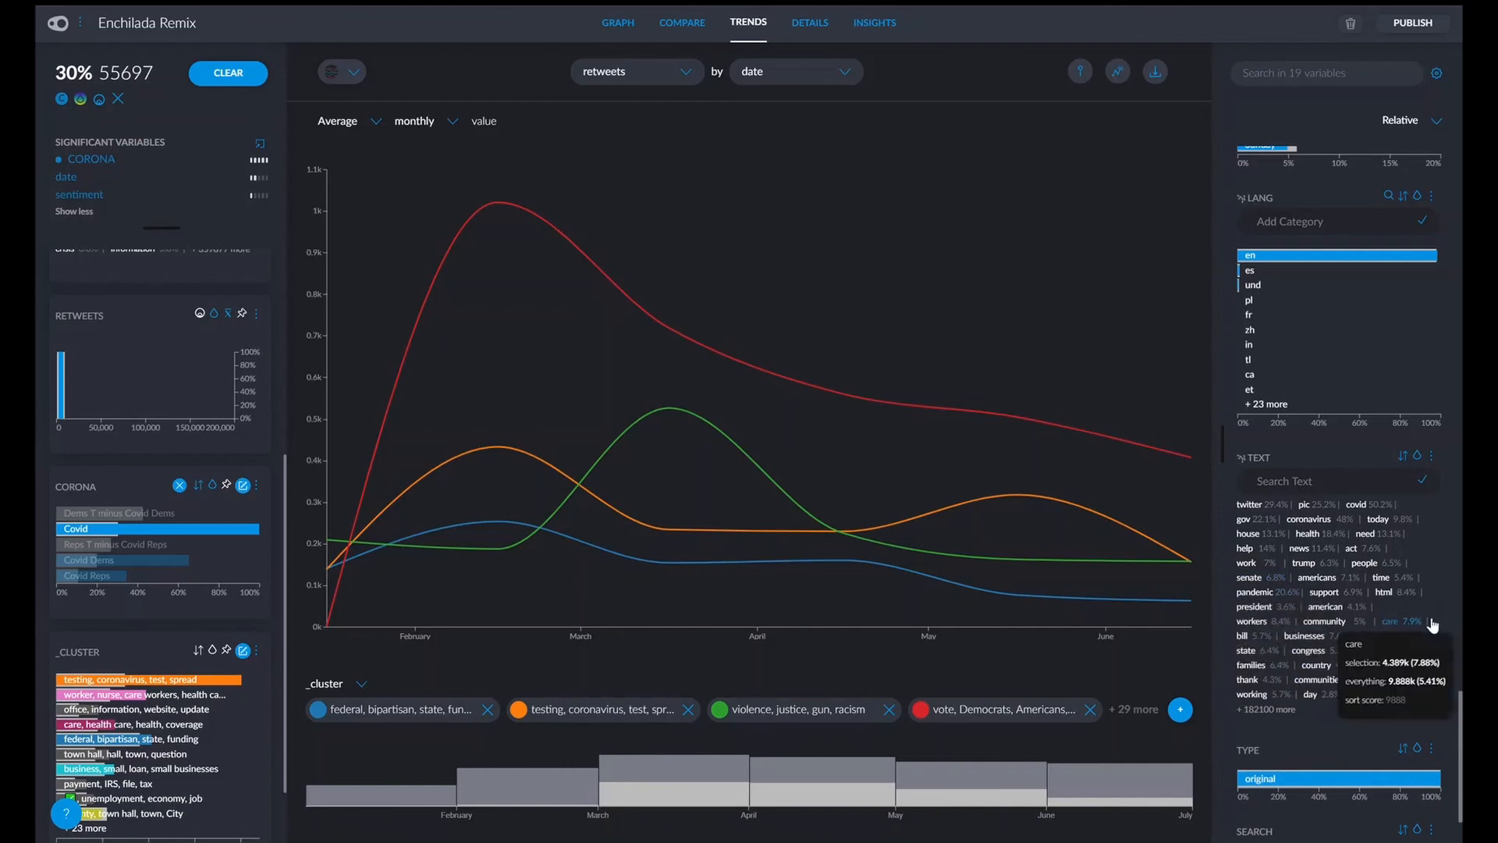
scroll(1349, 624, "down", 2)
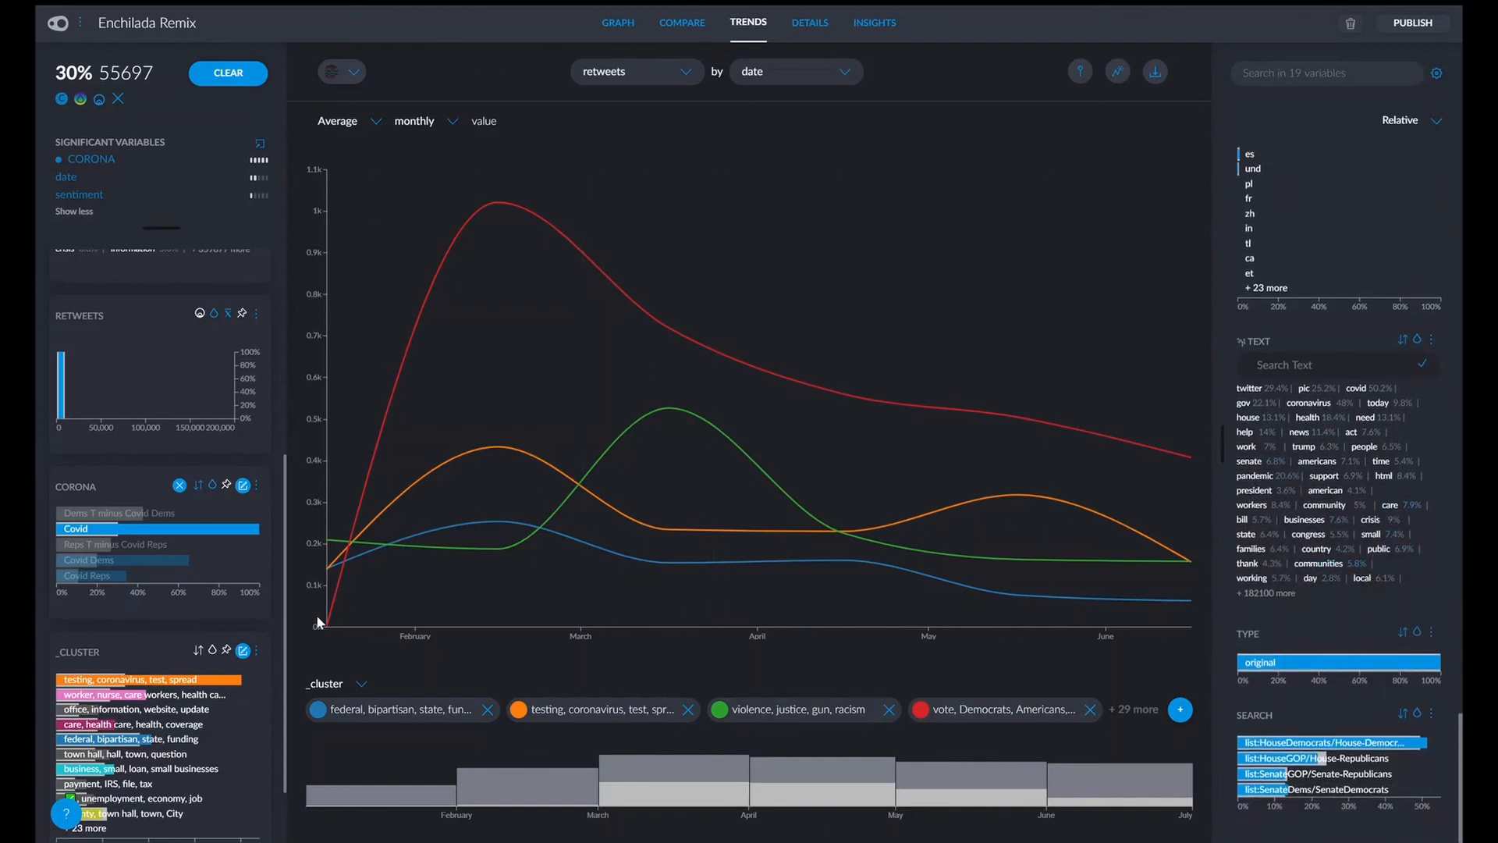
Examine the Covid selection's breakdown by cluster, Corona segment, significant terms and Parties.
scroll(243, 663, "down", 2)
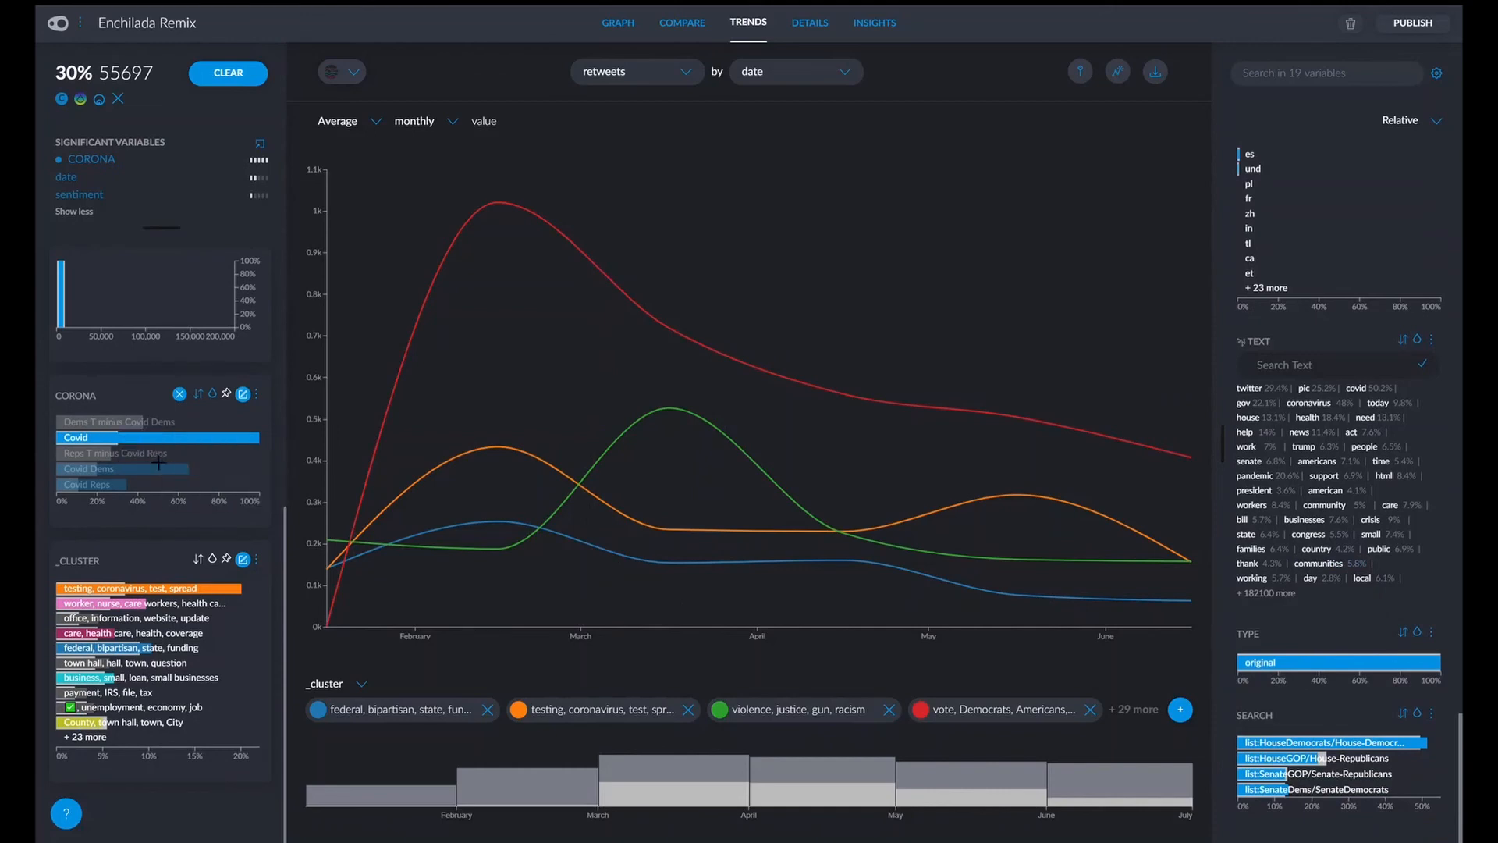
scroll(158, 468, "up", 1)
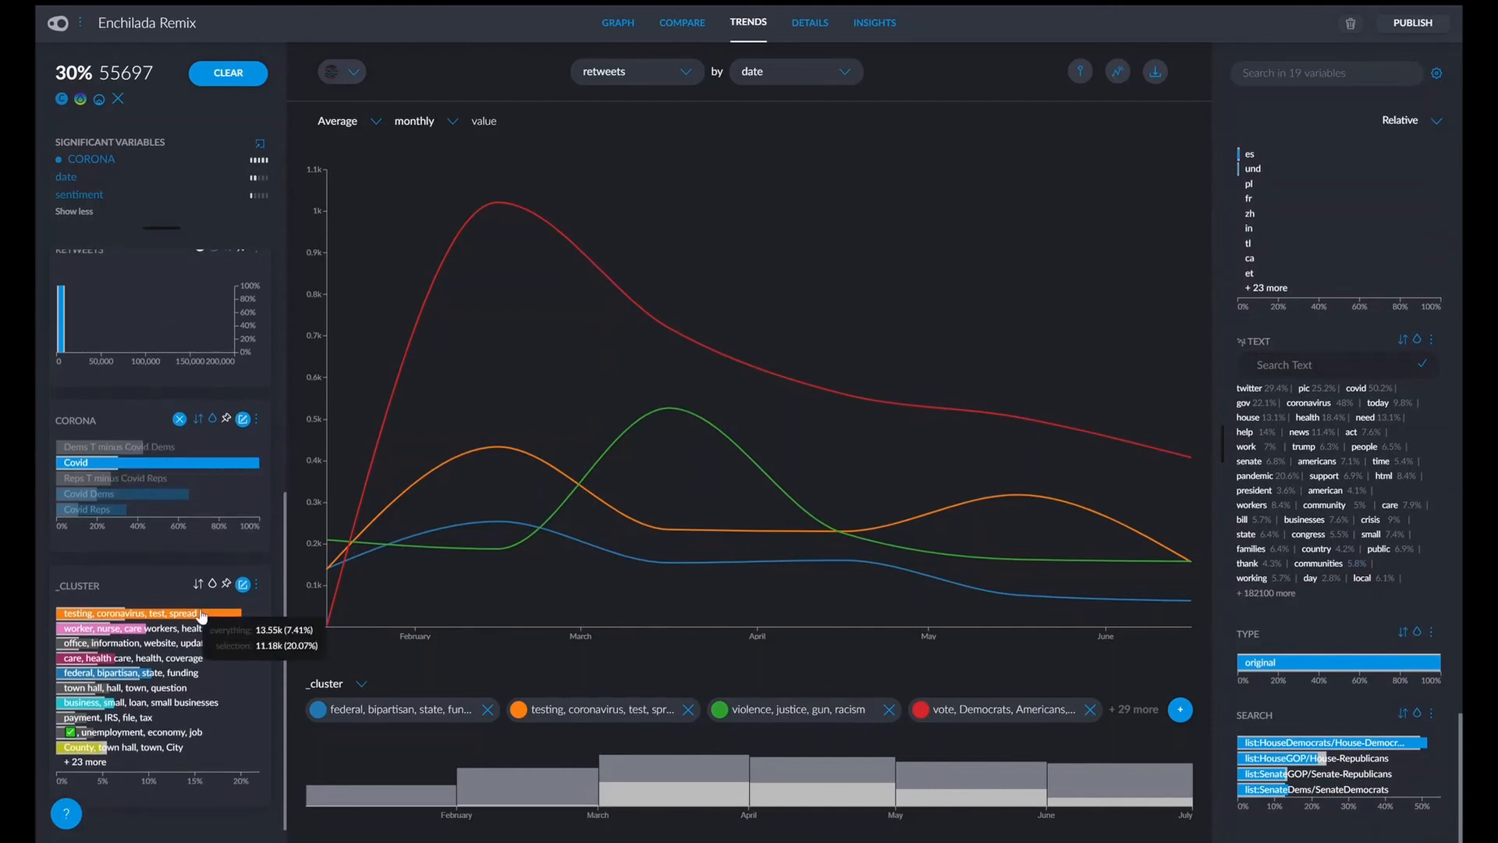
left_click(177, 608)
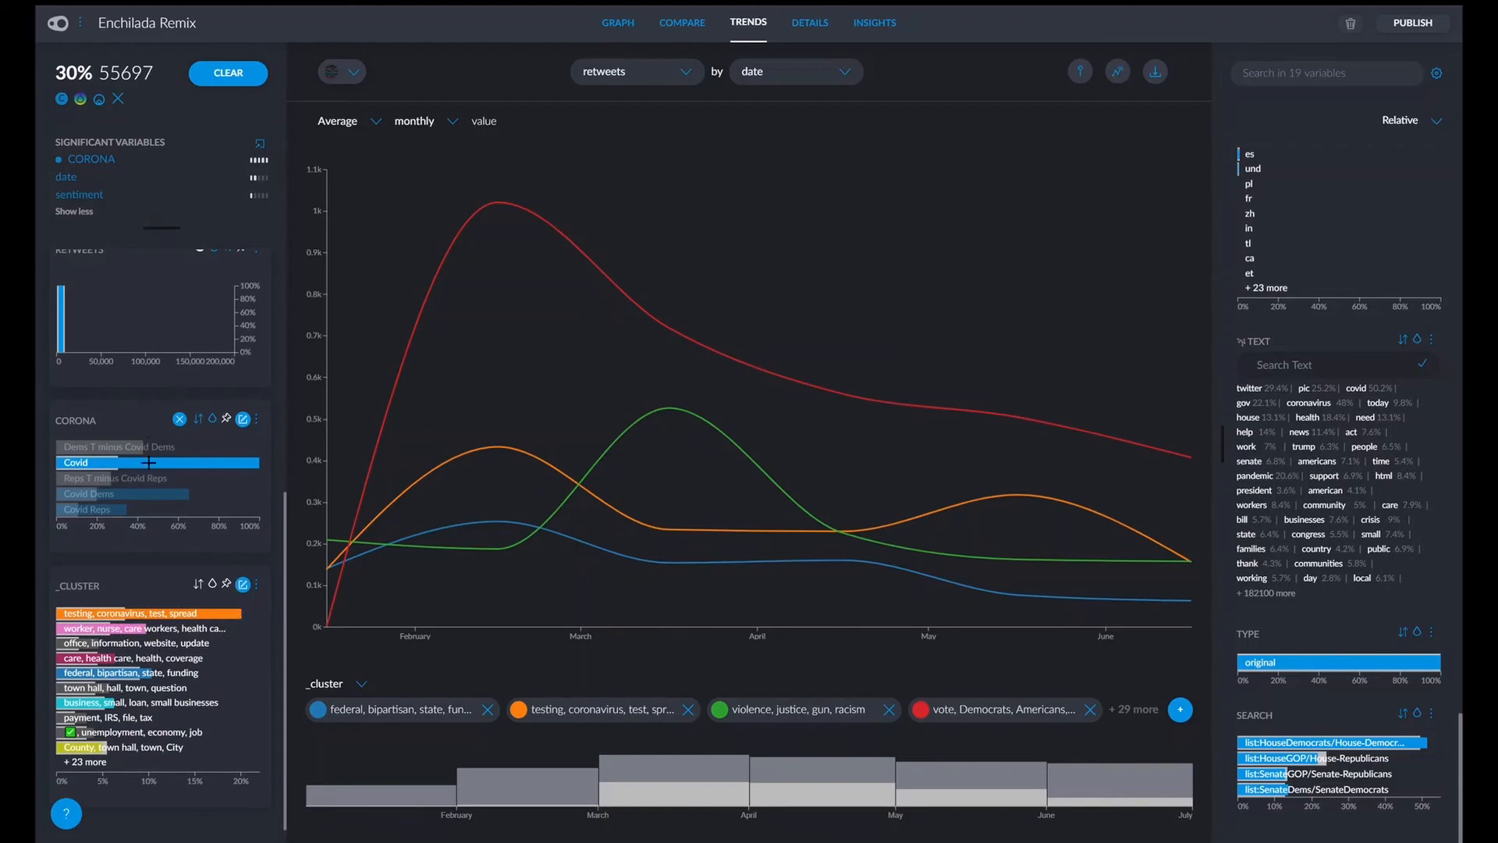
scroll(254, 492, "up", 3)
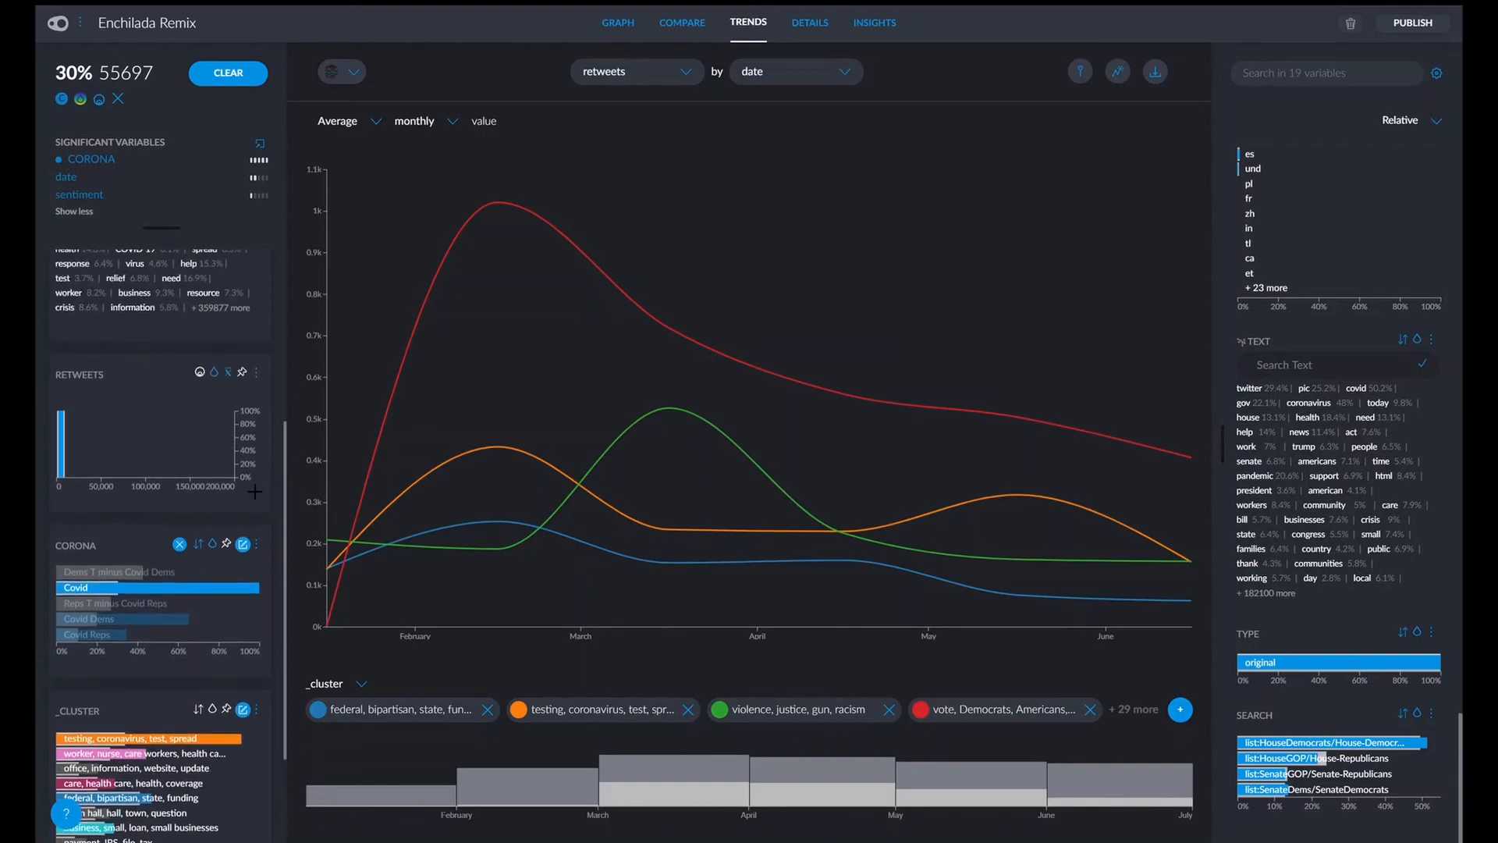
mouse_move(130, 587)
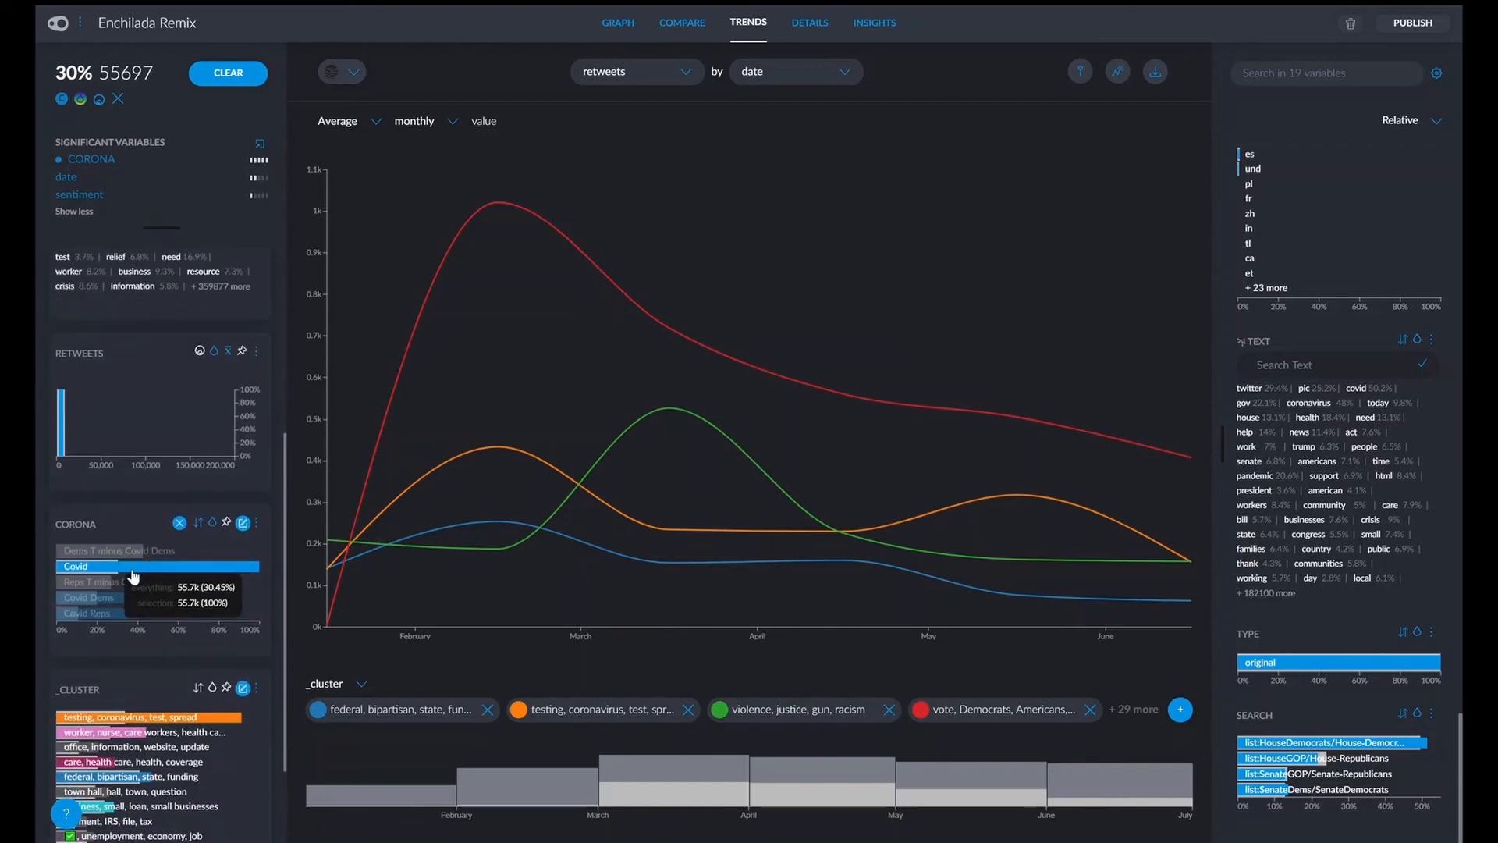
scroll(227, 460, "up", 4)
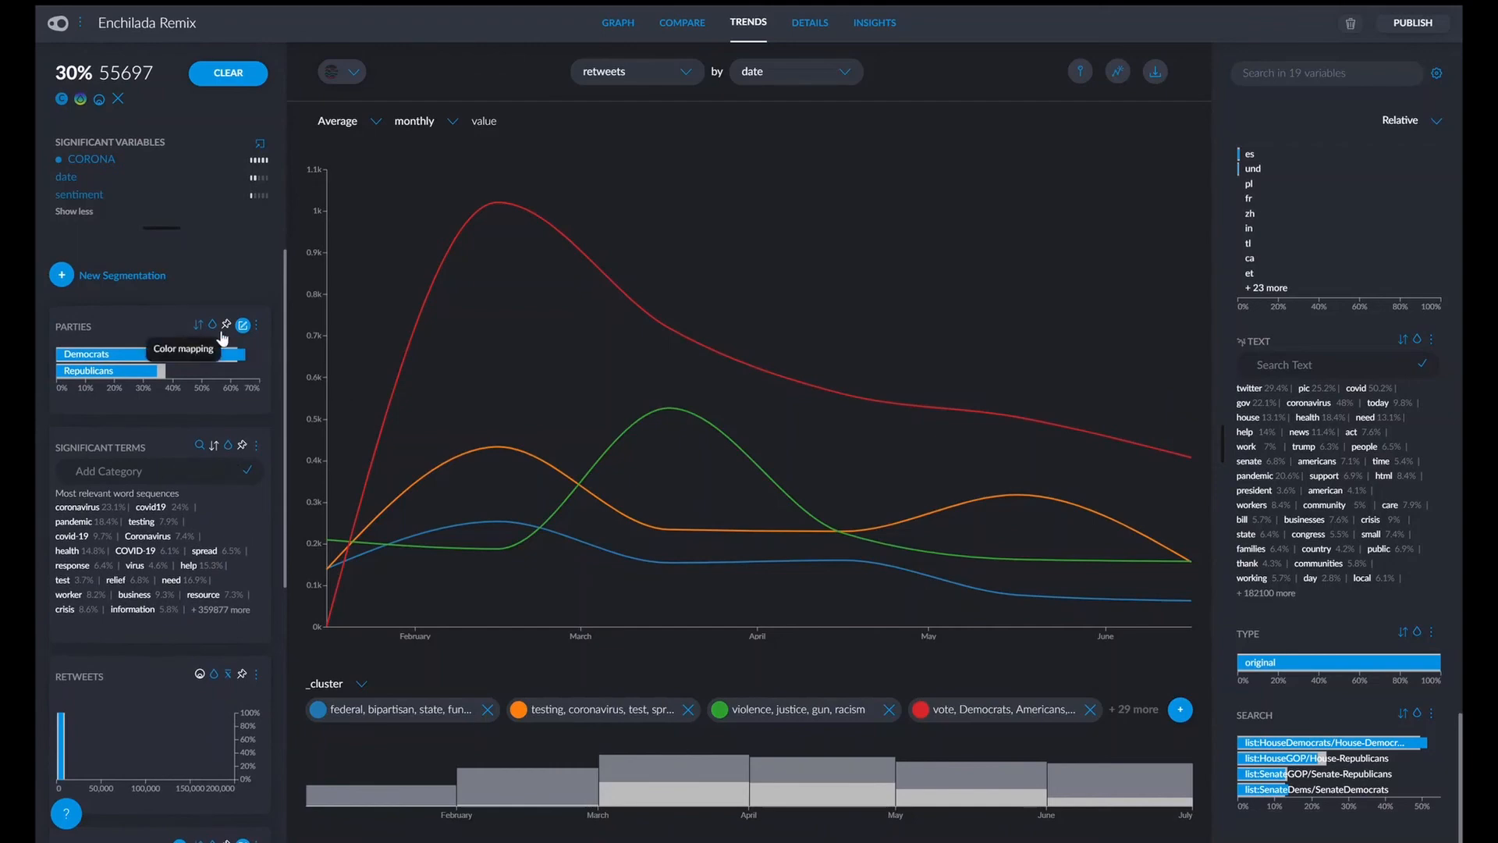
Map the retweets-by-date trend of the Covid selection to Parties and display it as a Share chart.
left_click(225, 327)
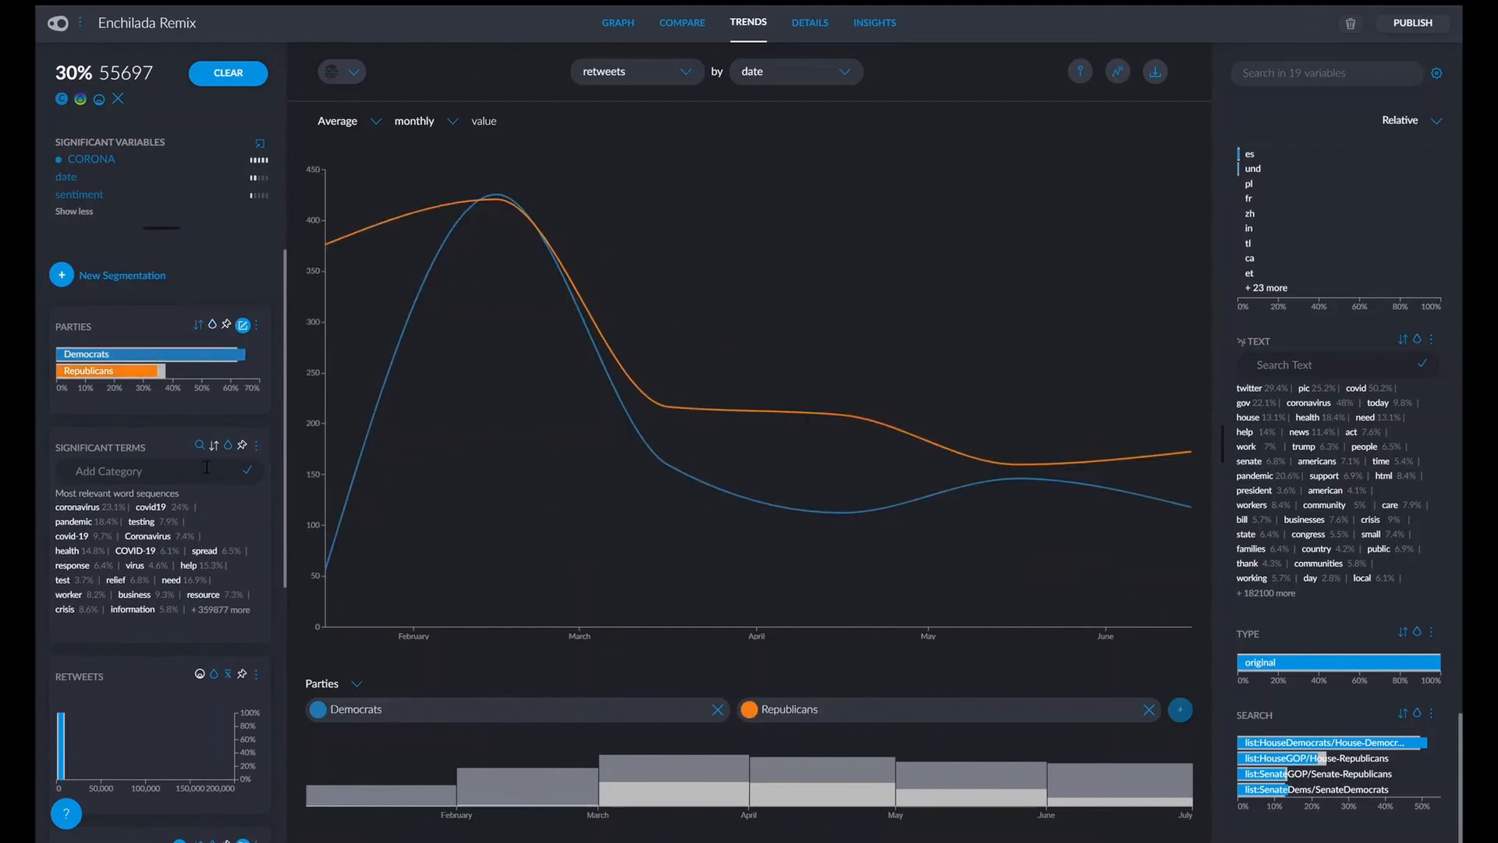
scroll(206, 466, "down", 7)
scroll(198, 465, "up", 6)
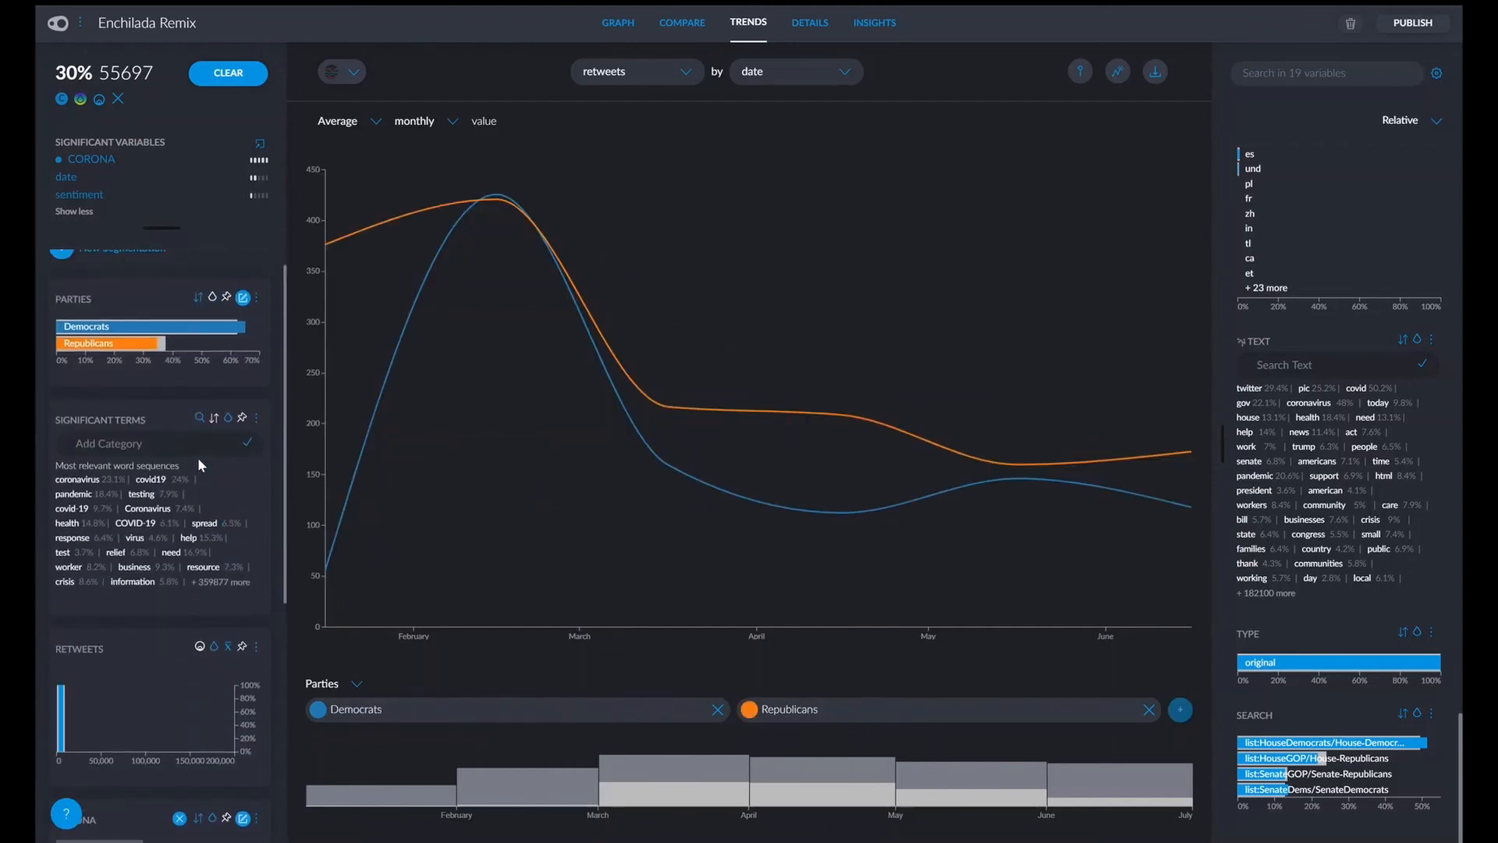
left_click(355, 72)
left_click(363, 396)
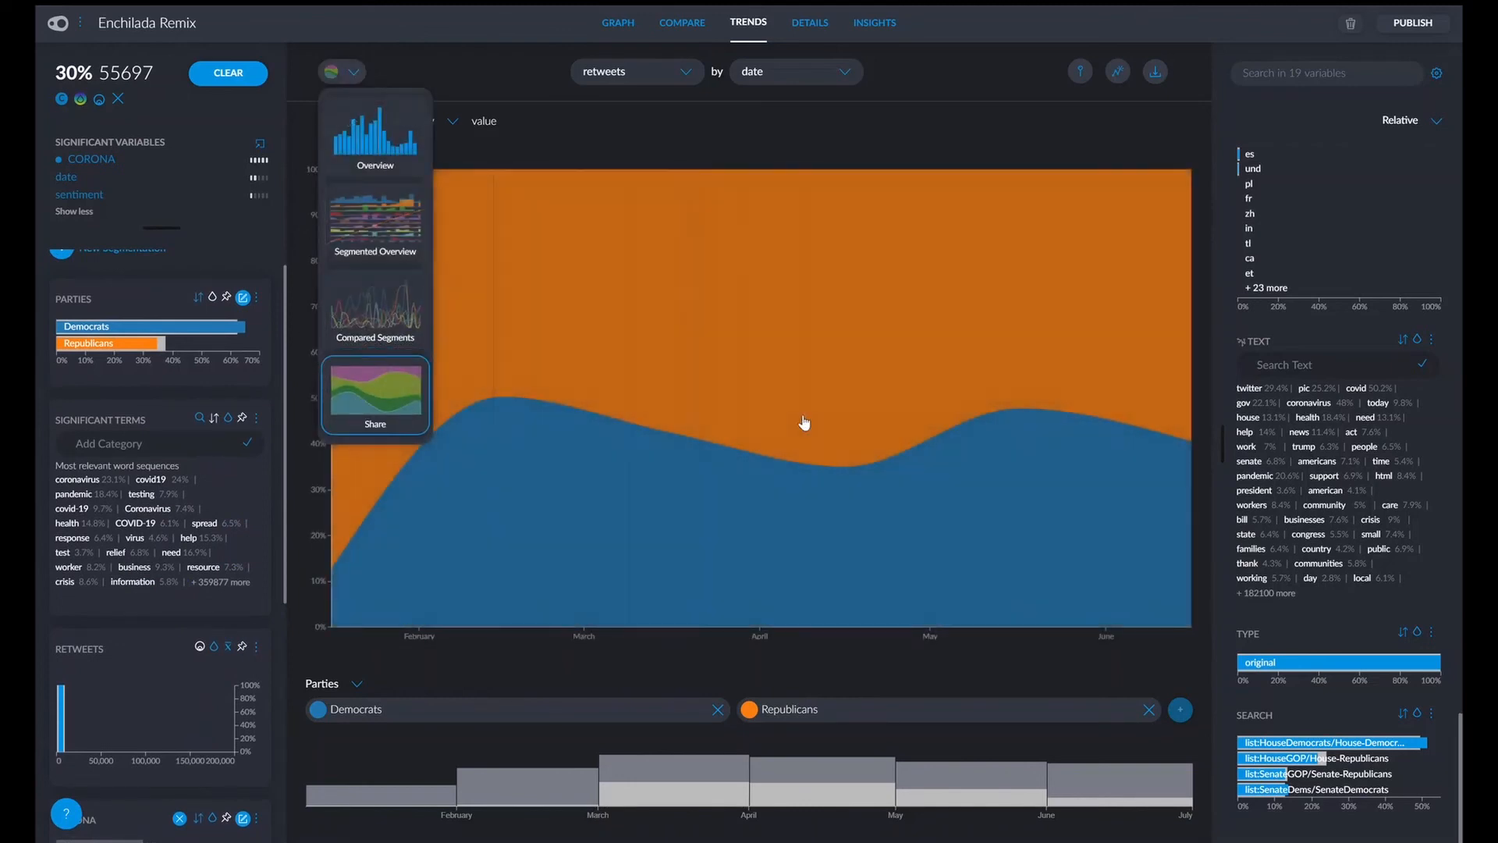
Examine the Corona variable's Covid Reps and other segment figures within the Covid selection.
scroll(287, 487, "down", 5)
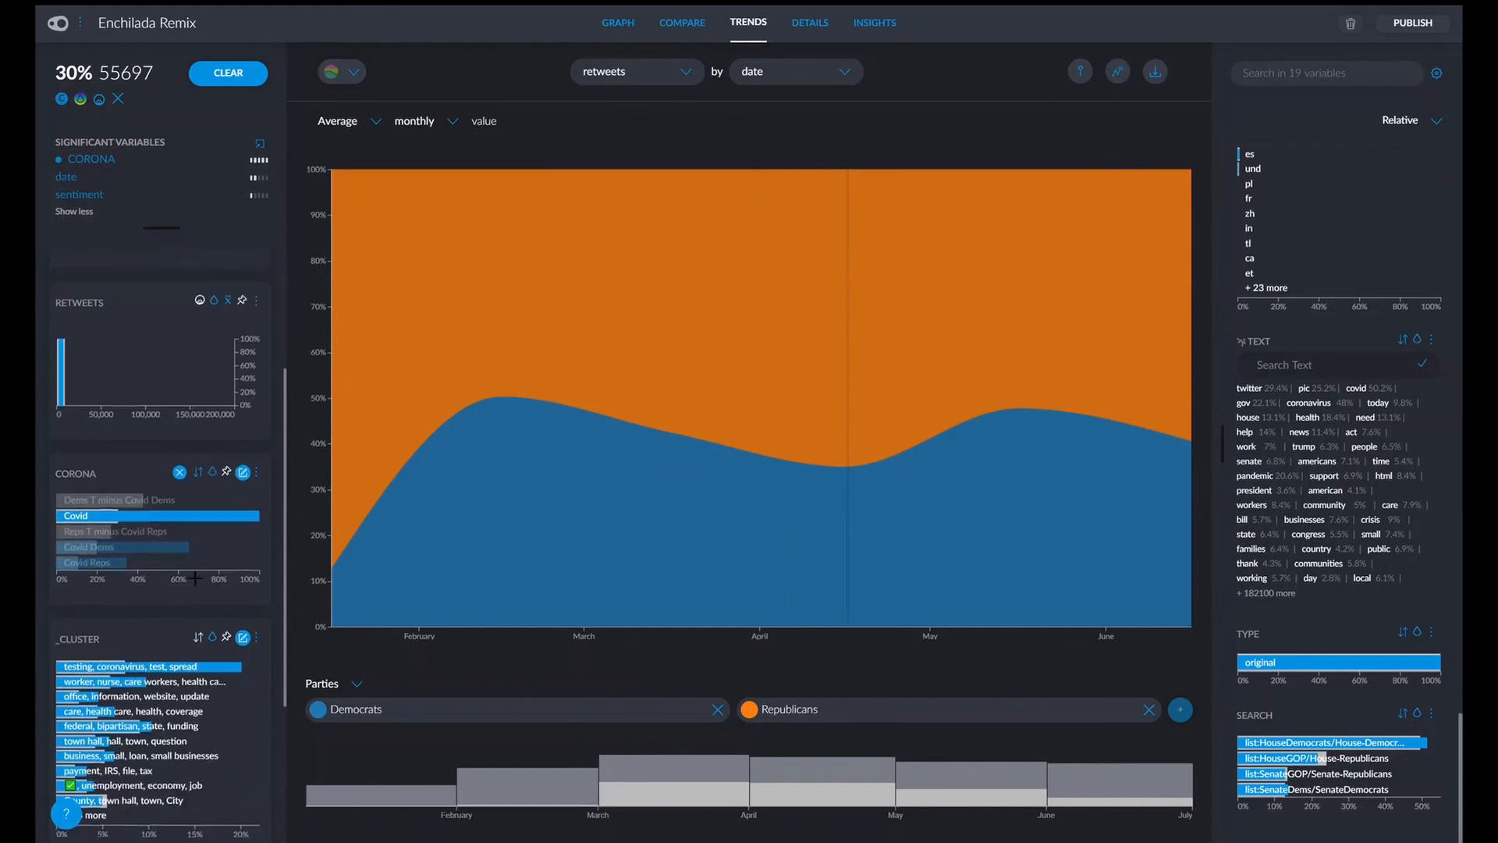
mouse_move(112, 563)
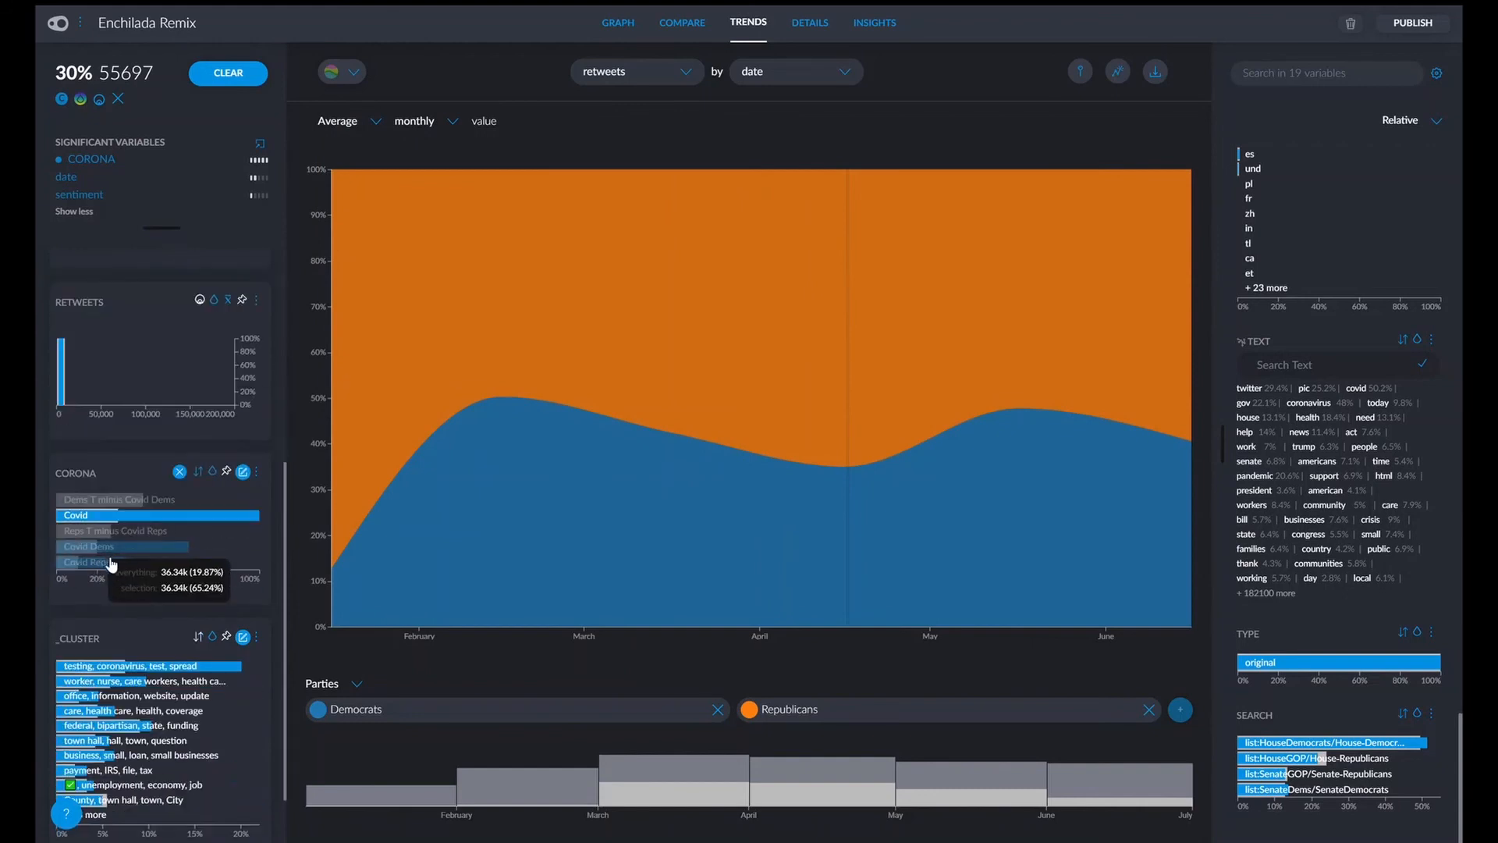
mouse_move(156, 539)
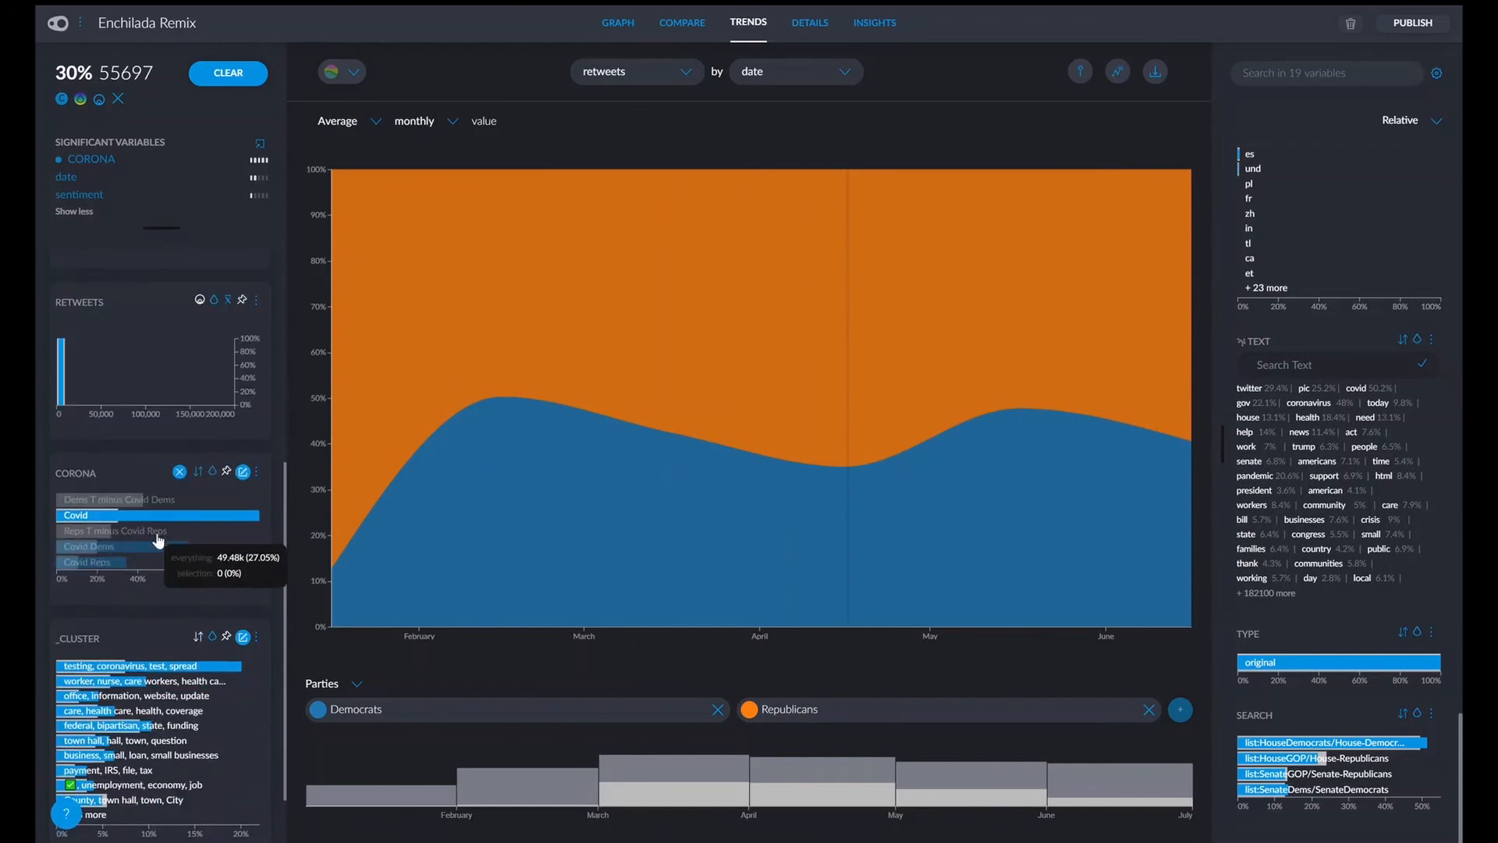